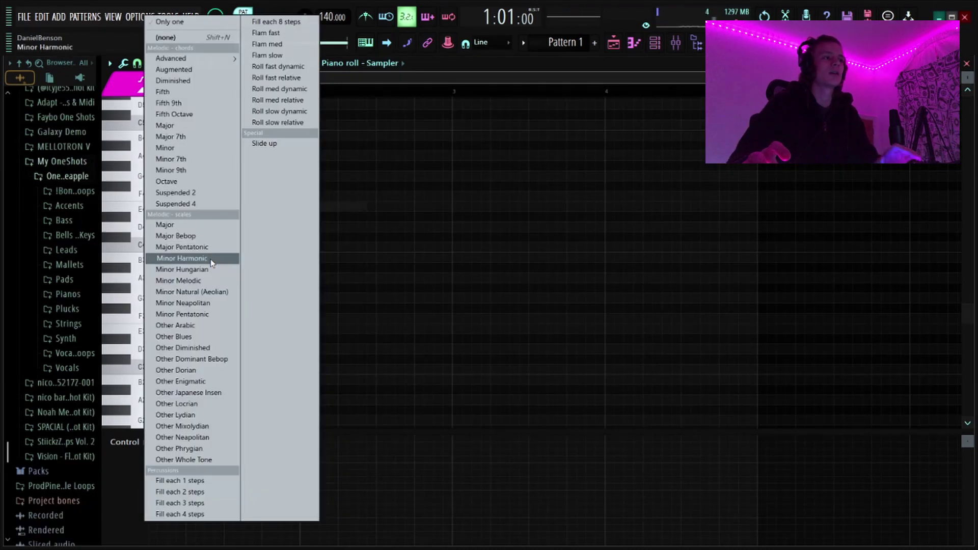
Stamp the Minor Harmonic scale starting on E4 and repeat it in the octaves above, up to E7.
{"action": "left_click", "coordinate": [211, 258]}
{"action": "scroll", "coordinate": [204, 280], "scroll_direction": "up", "scroll_amount": 1}
{"action": "left_click", "coordinate": [178, 268]}
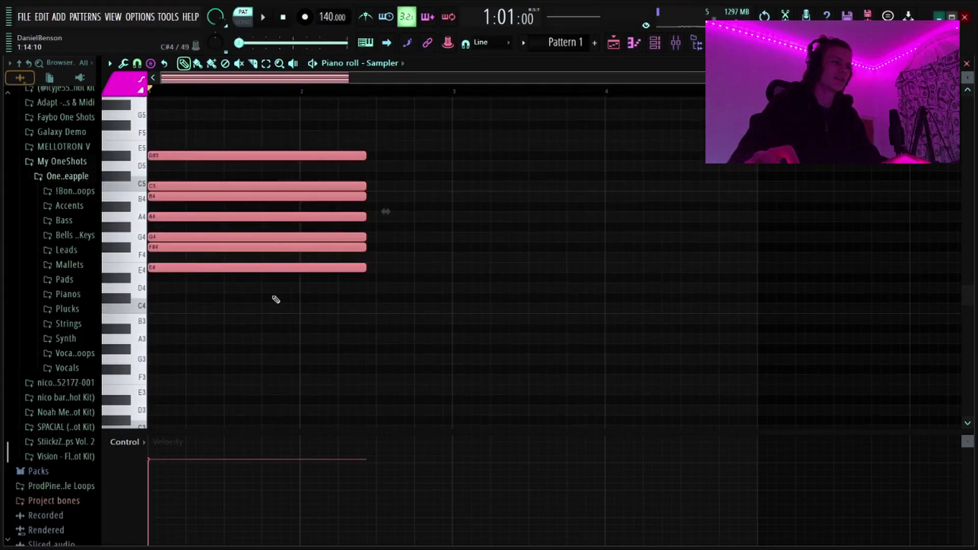
{"action": "scroll", "coordinate": [244, 278], "scroll_direction": "up", "scroll_amount": 3}
{"action": "left_click_drag", "start_coordinate": [178, 248], "coordinate": [124, 273]}
{"action": "scroll", "coordinate": [186, 242], "scroll_direction": "up", "scroll_amount": 3}
{"action": "scroll", "coordinate": [188, 227], "scroll_direction": "up", "scroll_amount": 3}
{"action": "left_click_drag", "start_coordinate": [178, 248], "coordinate": [127, 273]}
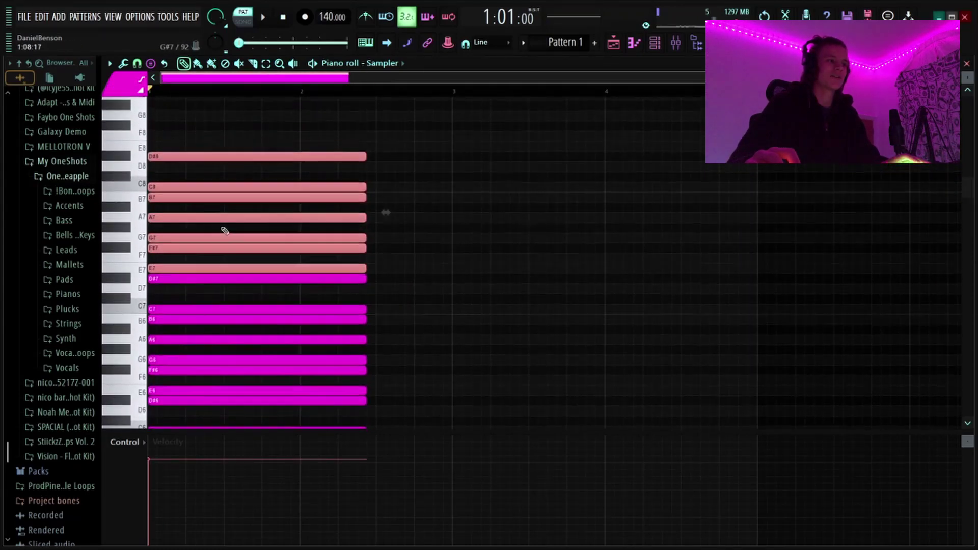
Undo the stamped scale octaves.
{"action": "key", "text": "ctrl+z"}
{"action": "key", "text": "ctrl+z"}
{"action": "key", "text": "ctrl+z"}
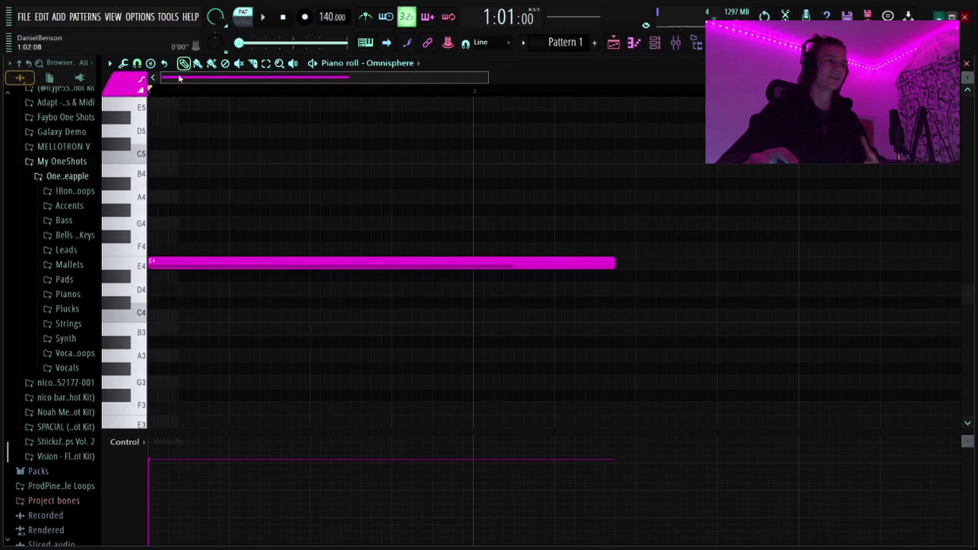
Set the piano roll snap to 1/3 beat.
{"action": "left_click", "coordinate": [150, 62]}
{"action": "left_click", "coordinate": [137, 63]}
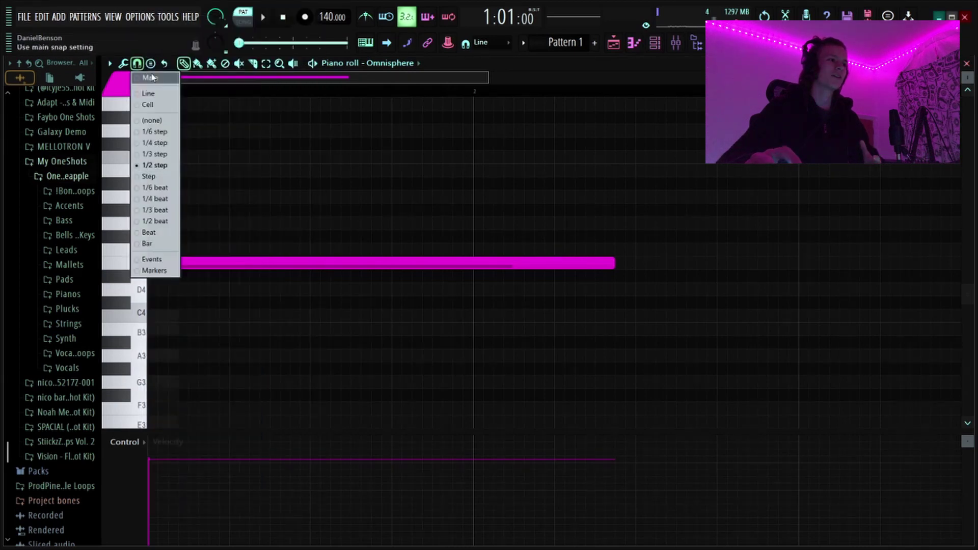
{"action": "left_click", "coordinate": [157, 211]}
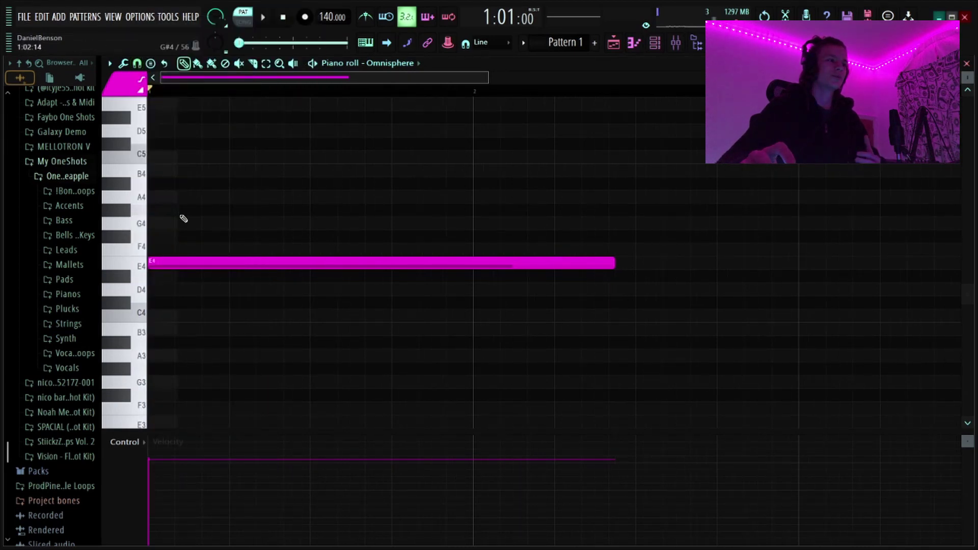
Resize the E4 note so that it lasts exactly one bar.
{"action": "left_click_drag", "start_coordinate": [615, 263], "coordinate": [317, 264]}
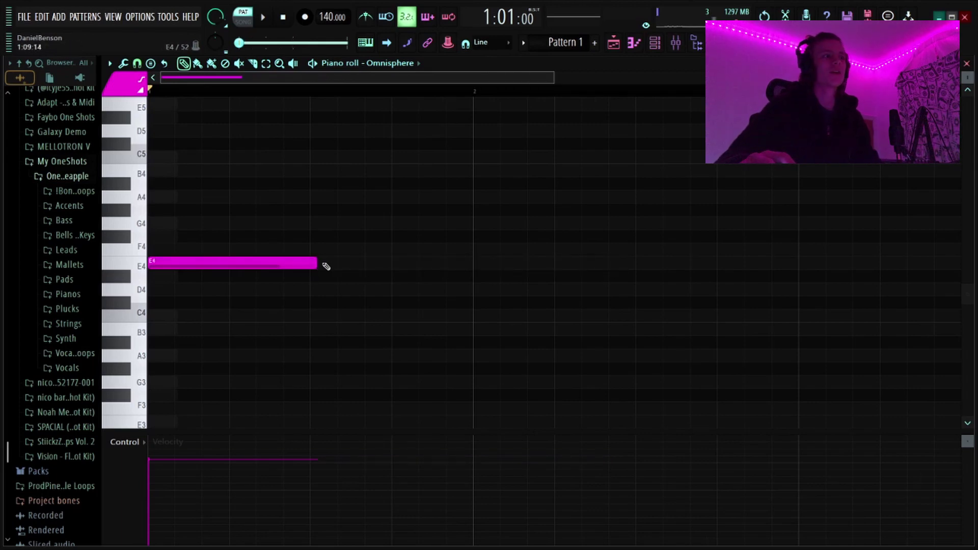
{"action": "left_click_drag", "start_coordinate": [317, 263], "coordinate": [419, 295]}
{"action": "key", "text": "ctrl+l"}
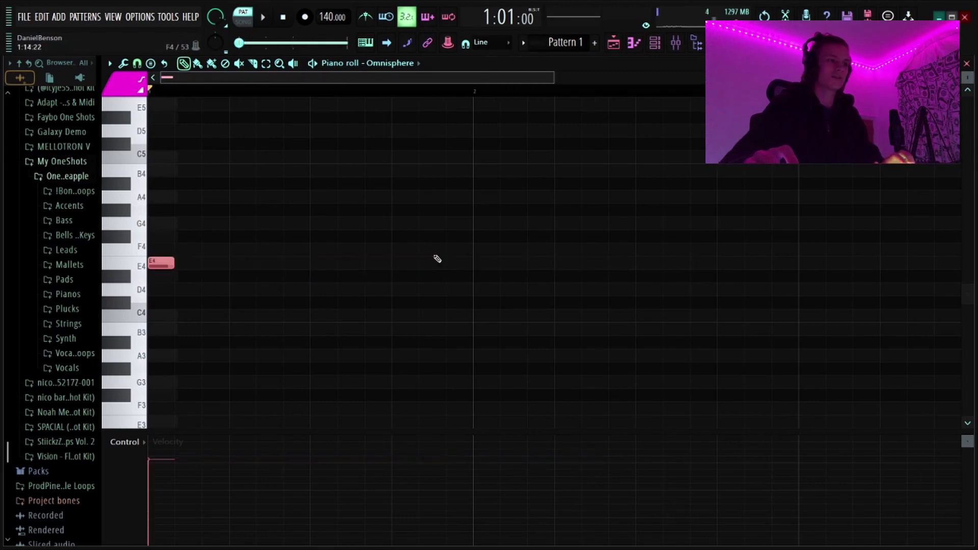
{"action": "left_click", "coordinate": [394, 249]}
{"action": "right_click", "coordinate": [394, 248]}
{"action": "left_click_drag", "start_coordinate": [173, 263], "coordinate": [469, 273]}
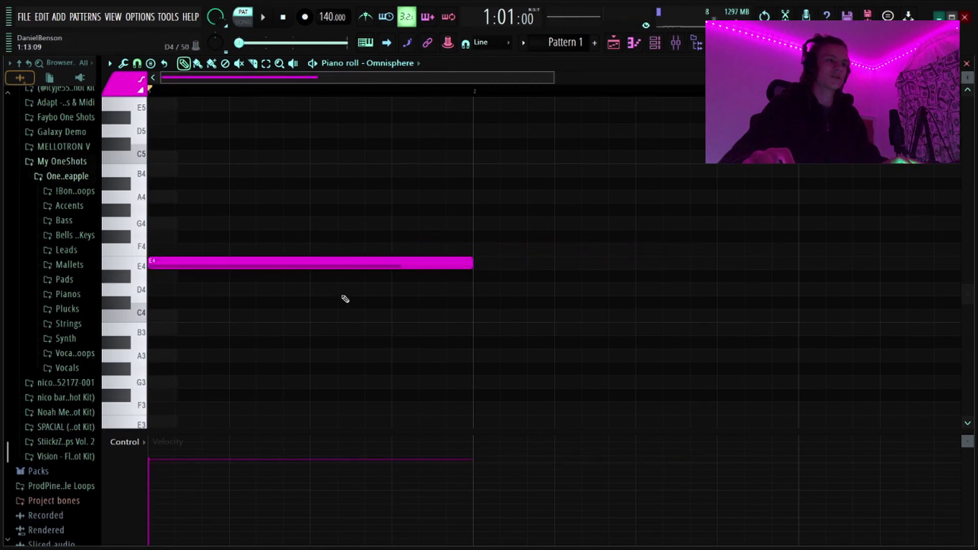
Add one-bar G4 and B4 notes above E4 to form an E minor chord, and play it.
{"action": "scroll", "coordinate": [205, 291], "scroll_direction": "up", "scroll_amount": 5}
{"action": "left_click", "coordinate": [203, 343]}
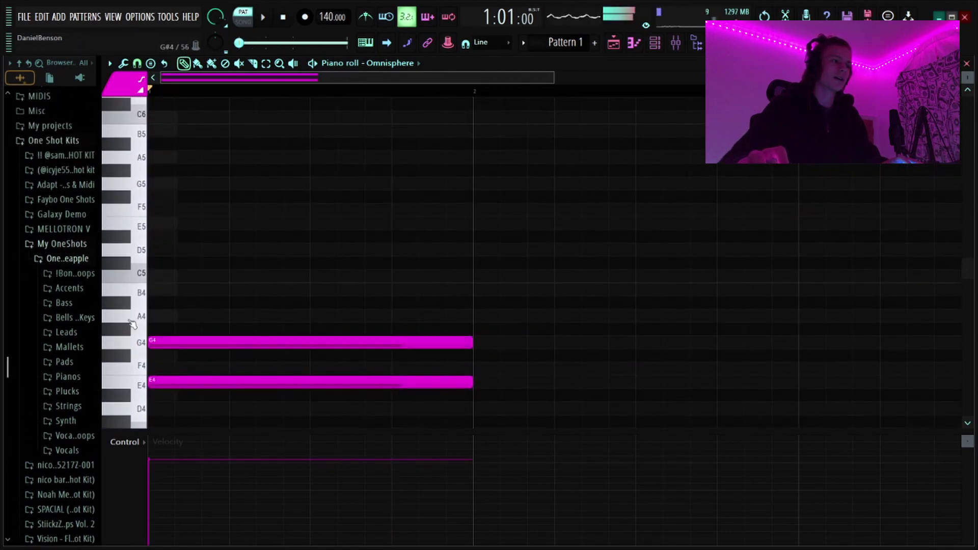
{"action": "left_click_drag", "start_coordinate": [155, 277], "coordinate": [96, 289]}
{"action": "key", "text": "space"}
{"action": "key", "text": "ctrl+space"}
Raise the chord's G4 note by one octave to G5.
{"action": "left_click_drag", "start_coordinate": [269, 343], "coordinate": [265, 362]}
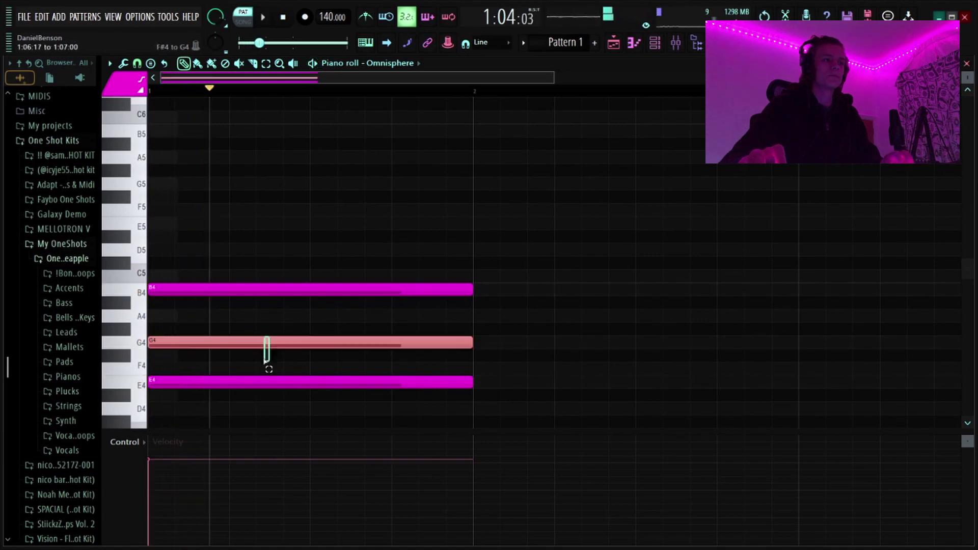
{"action": "key", "text": "ctrl+Up"}
{"action": "scroll", "coordinate": [210, 93], "scroll_direction": "down", "scroll_amount": 3}
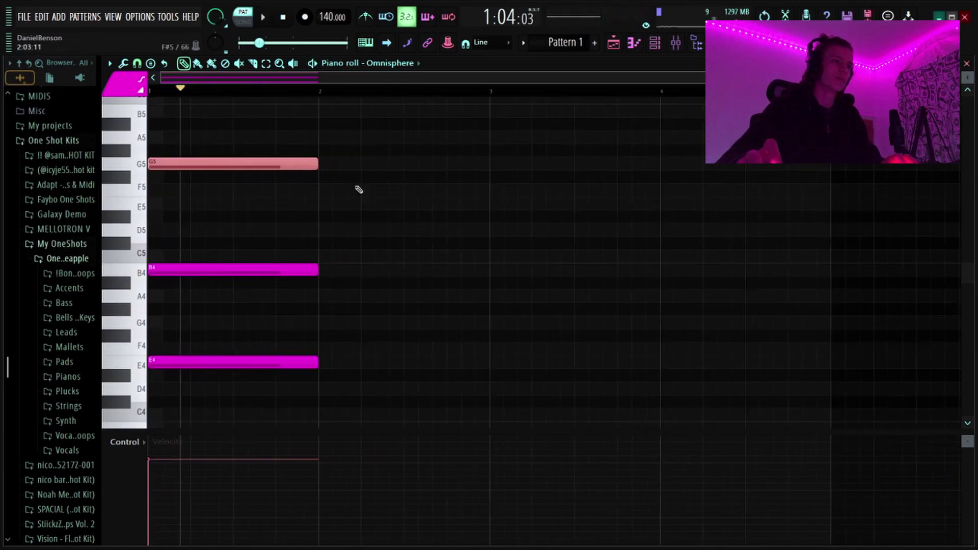
{"action": "left_click", "coordinate": [370, 231]}
{"action": "right_click", "coordinate": [382, 232]}
{"action": "scroll", "coordinate": [354, 97], "scroll_direction": "up", "scroll_amount": 2}
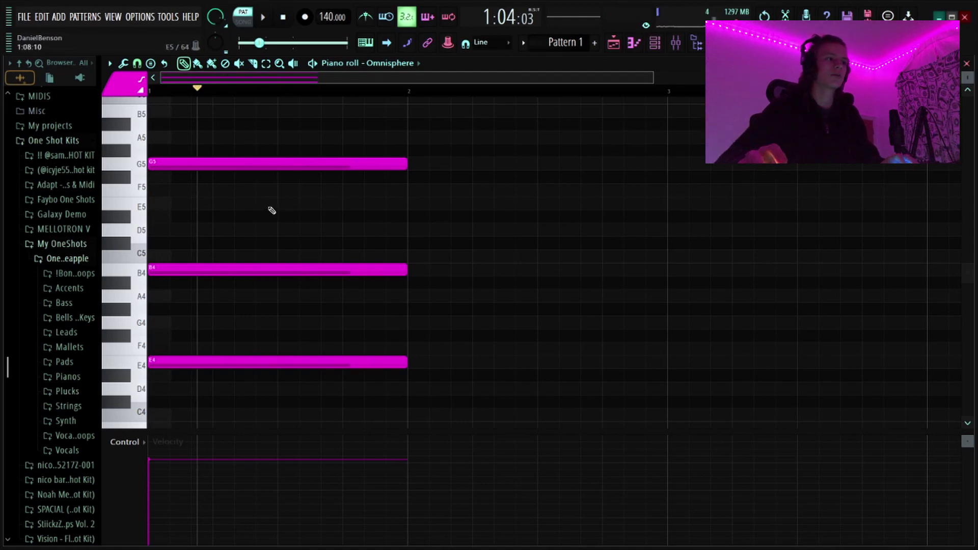
Shorten the G5 note to one beat and play the pattern.
{"action": "left_click_drag", "start_coordinate": [404, 166], "coordinate": [173, 173]}
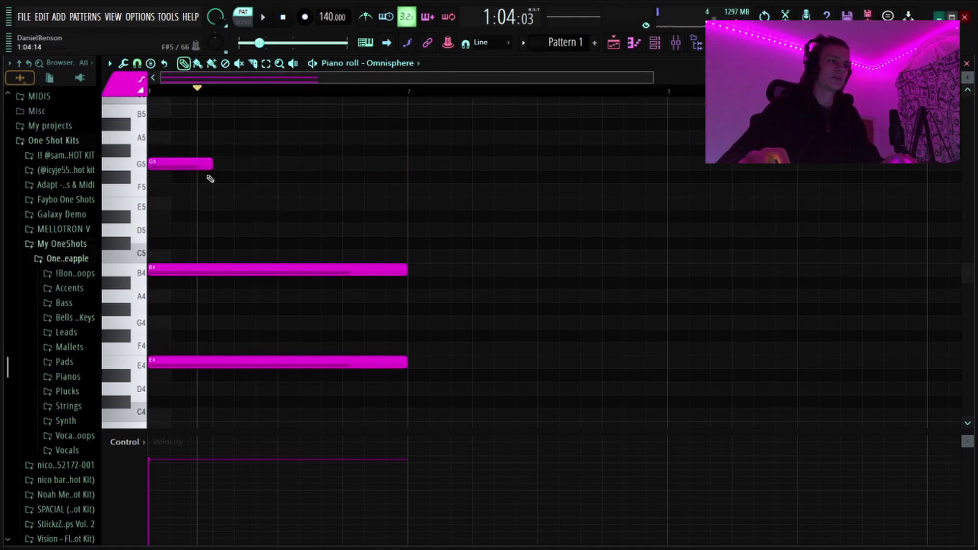
{"action": "scroll", "coordinate": [229, 84], "scroll_direction": "up", "scroll_amount": 2}
{"action": "key", "text": "space"}
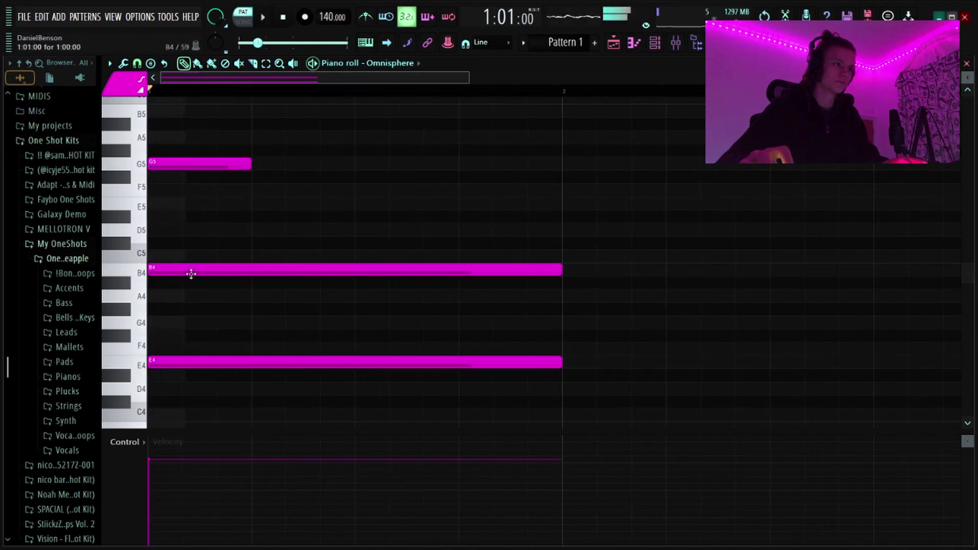
{"action": "key", "text": "space"}
Shift the B4 note 1/3 beat later and shorten it to 1/3 beat.
{"action": "left_click_drag", "start_coordinate": [203, 271], "coordinate": [238, 271]}
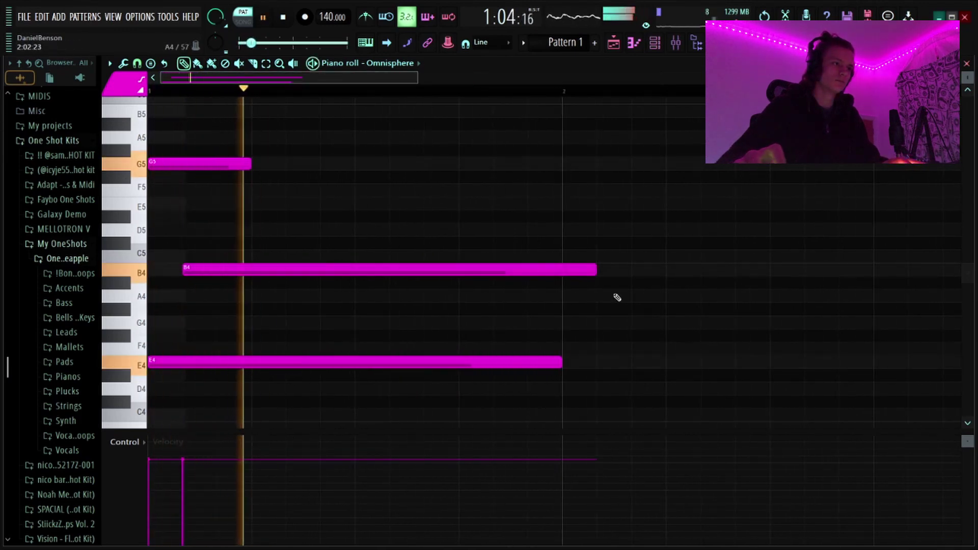
{"action": "key", "text": "space"}
{"action": "left_click_drag", "start_coordinate": [594, 274], "coordinate": [220, 204]}
Add 1/3-beat E5 and G5 notes in succession after B4, with G5 on beat two, and play the melody.
{"action": "left_click", "coordinate": [220, 256]}
{"action": "left_click", "coordinate": [254, 164]}
{"action": "key", "text": "space"}
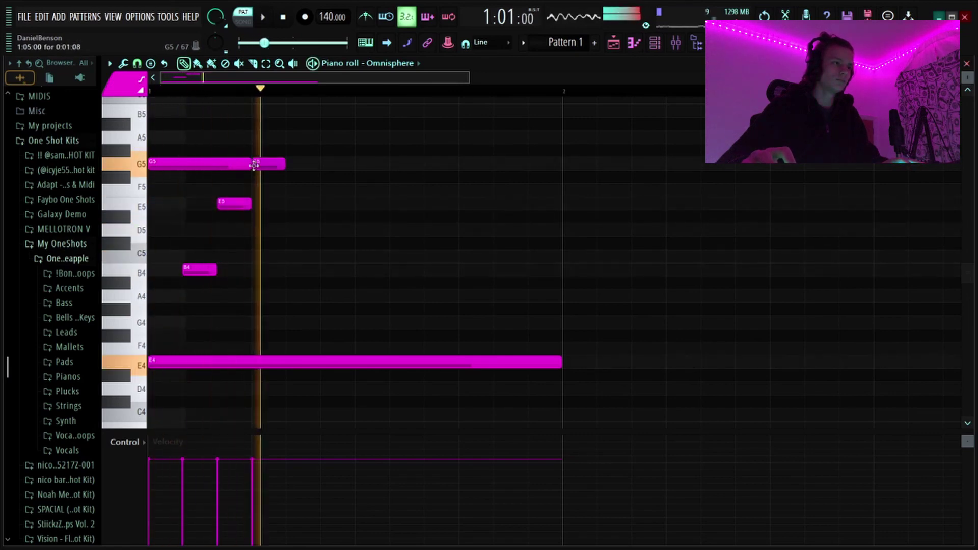
{"action": "key", "text": "space"}
{"action": "mouse_move", "coordinate": [261, 162]}
{"action": "left_mouse_down"}
{"action": "mouse_move", "coordinate": [254, 137]}
{"action": "mouse_move", "coordinate": [258, 160]}
{"action": "left_mouse_up"}
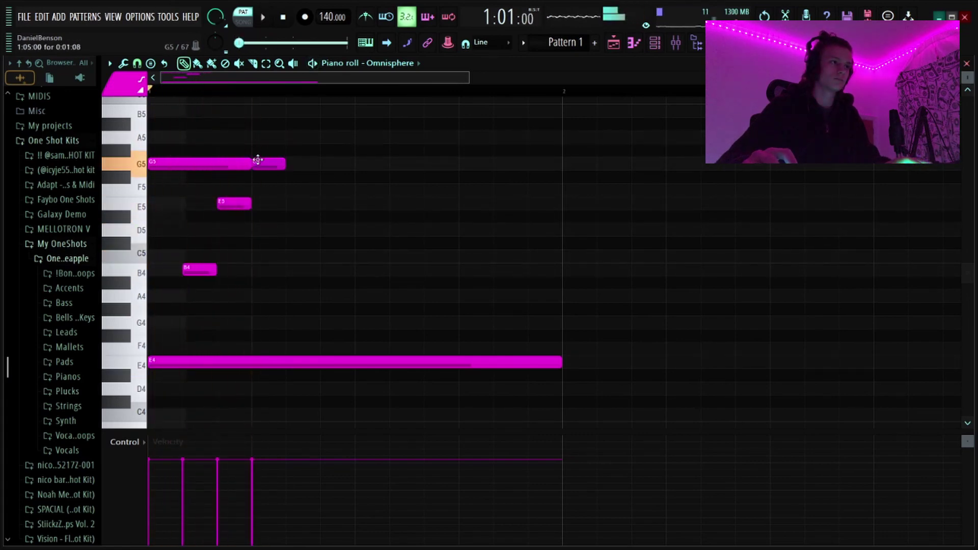
{"action": "key", "text": "space"}
{"action": "left_click", "coordinate": [288, 206]}
{"action": "key", "text": "space"}
{"action": "key", "text": "space"}
{"action": "right_click", "coordinate": [307, 204]}
{"action": "key", "text": "space"}
Continue the melody after the beat-two G5 with consecutive 1/3-beat F#5, G5 and F#5 notes, auditioning them along the way.
{"action": "left_click", "coordinate": [295, 215]}
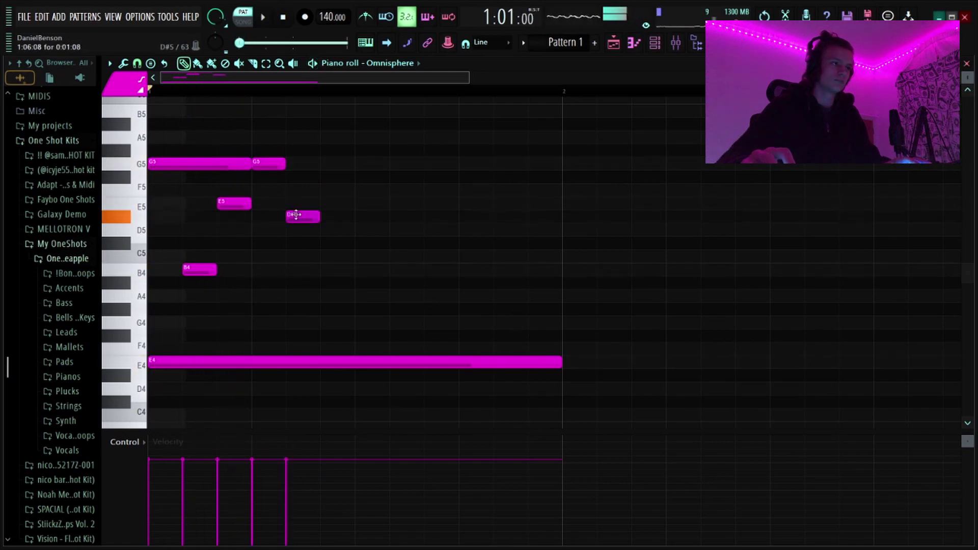
{"action": "left_click_drag", "start_coordinate": [296, 215], "coordinate": [296, 176]}
{"action": "key", "text": "space"}
{"action": "key", "text": "space"}
{"action": "left_click", "coordinate": [322, 164]}
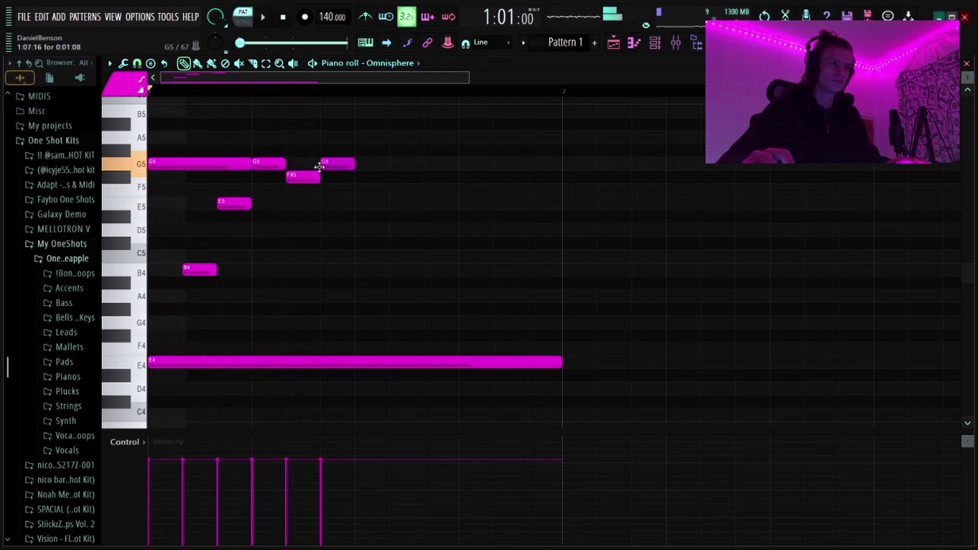
{"action": "key", "text": "space"}
{"action": "left_click", "coordinate": [357, 177]}
{"action": "key", "text": "space"}
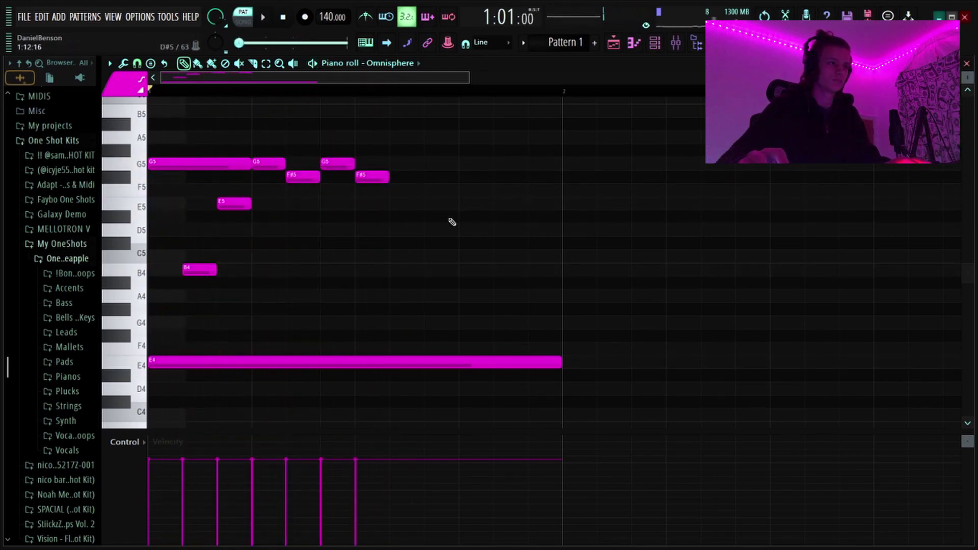
Try out positions for a 1/3-beat D#5 before an E5, settling D#5 at the start of beat four.
{"action": "left_click", "coordinate": [426, 216]}
{"action": "left_click", "coordinate": [497, 203]}
{"action": "key", "text": "space"}
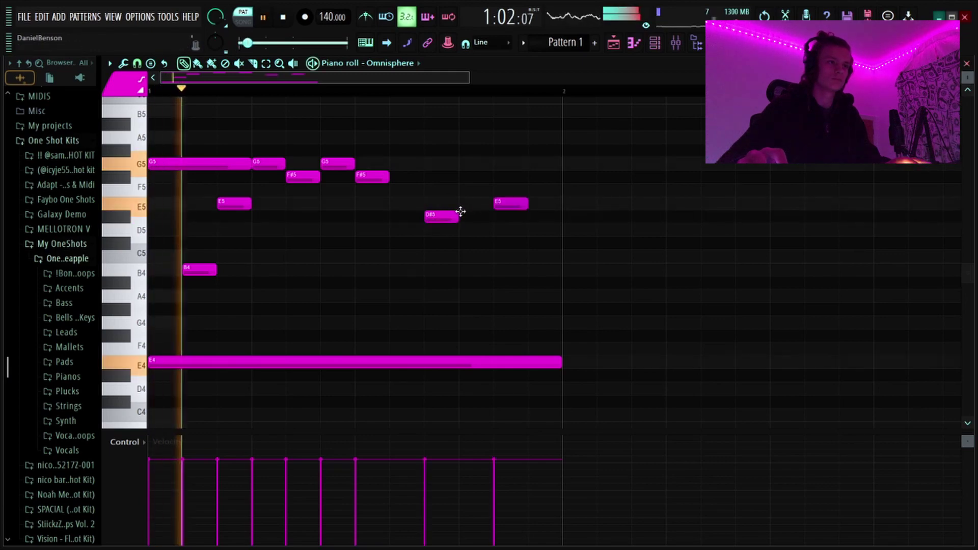
{"action": "right_click", "coordinate": [428, 216]}
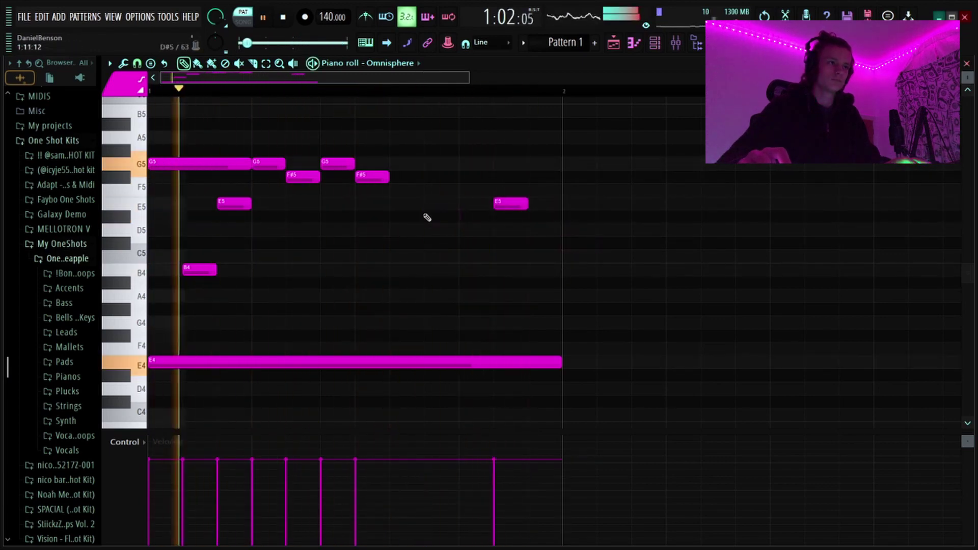
{"action": "left_click", "coordinate": [402, 217]}
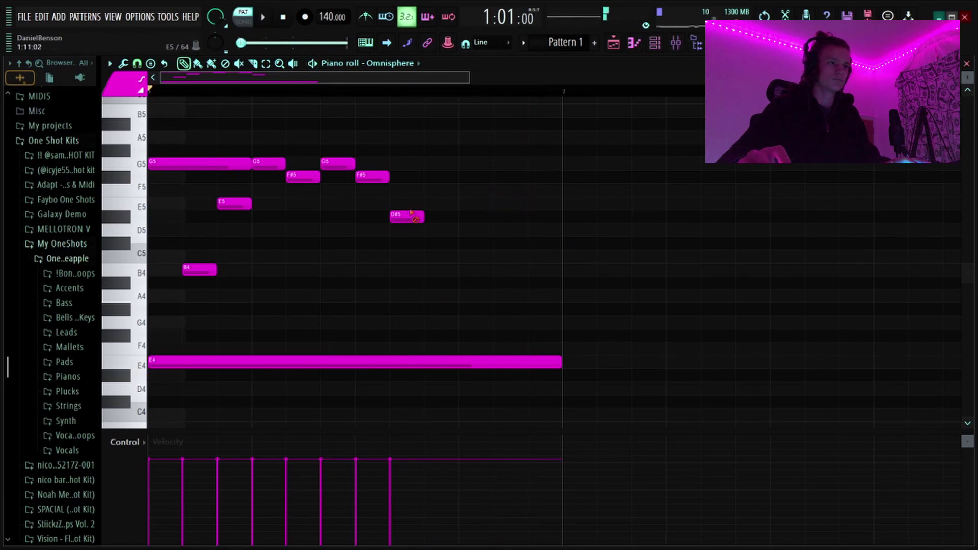
{"action": "right_click", "coordinate": [407, 216]}
{"action": "left_click", "coordinate": [461, 217]}
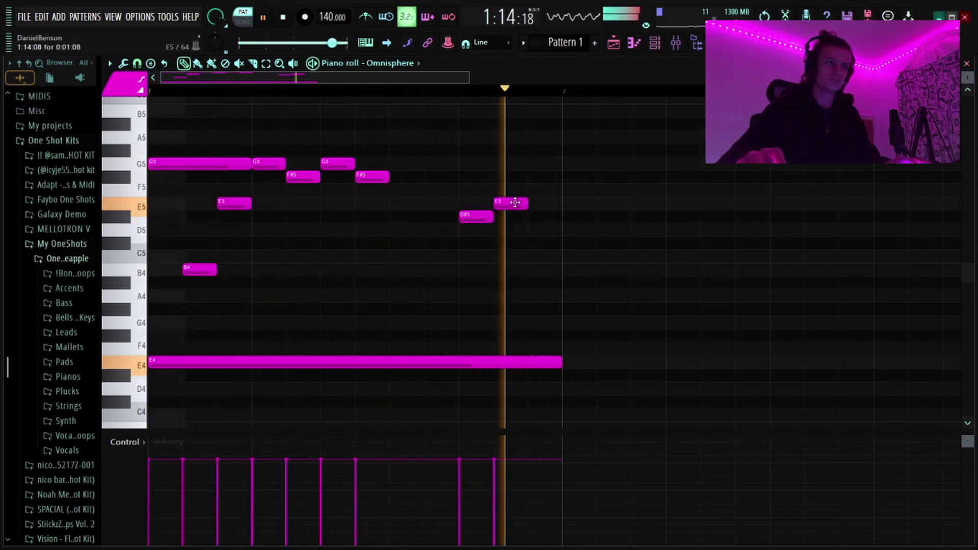
Move the closing E5 to the last third of beat four and remove a trial C5 beneath it.
{"action": "right_click", "coordinate": [507, 204]}
{"action": "left_click", "coordinate": [531, 204]}
{"action": "left_click", "coordinate": [515, 254]}
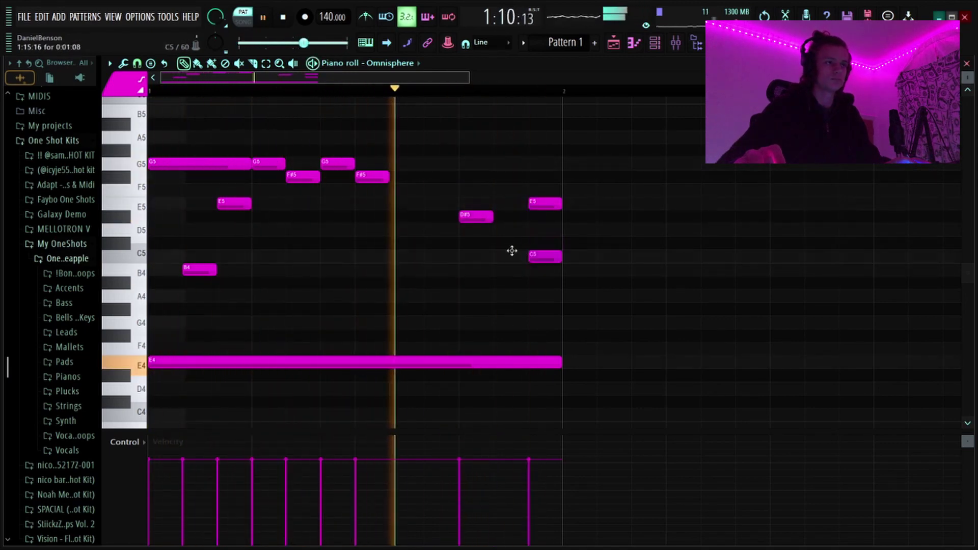
{"action": "right_click", "coordinate": [538, 257]}
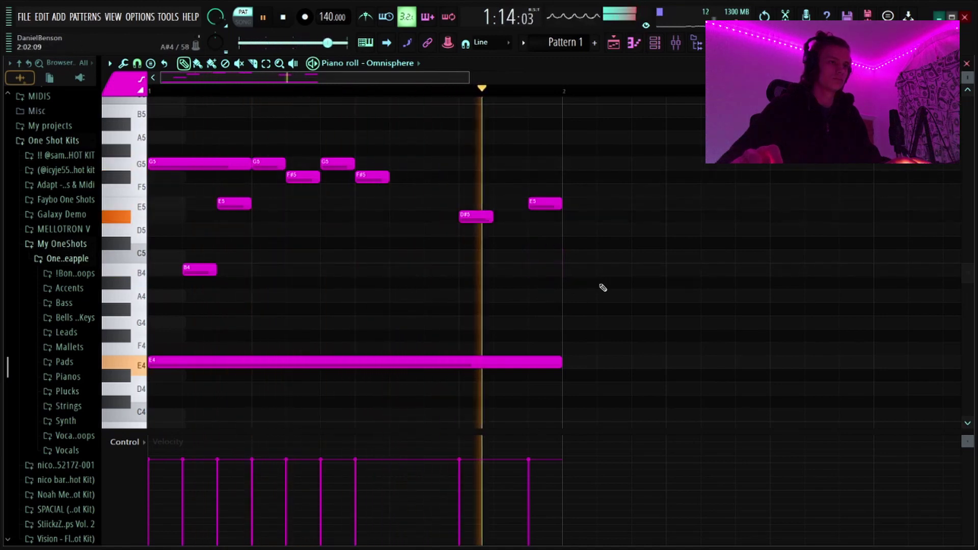
{"action": "key", "text": "space"}
Lengthen the second F#5 note to one beat so that it reaches the D#5 note.
{"action": "left_click_drag", "start_coordinate": [389, 177], "coordinate": [455, 190]}
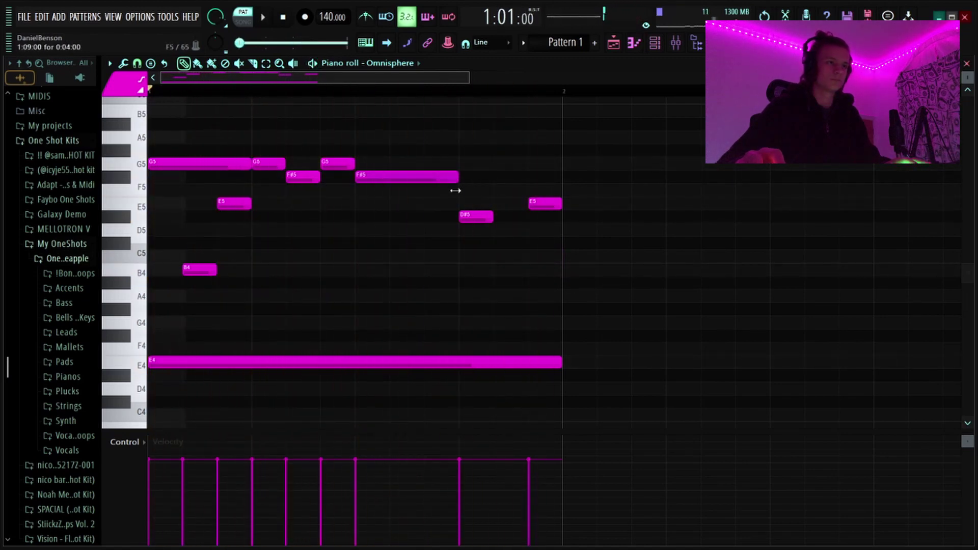
{"action": "scroll", "coordinate": [297, 83], "scroll_direction": "down", "scroll_amount": 3}
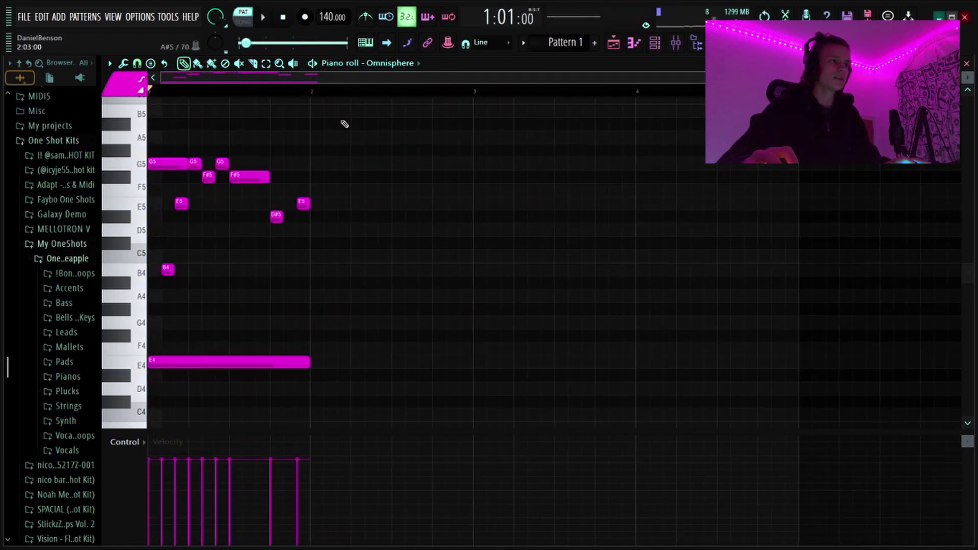
{"action": "scroll", "coordinate": [202, 92], "scroll_direction": "up", "scroll_amount": 3}
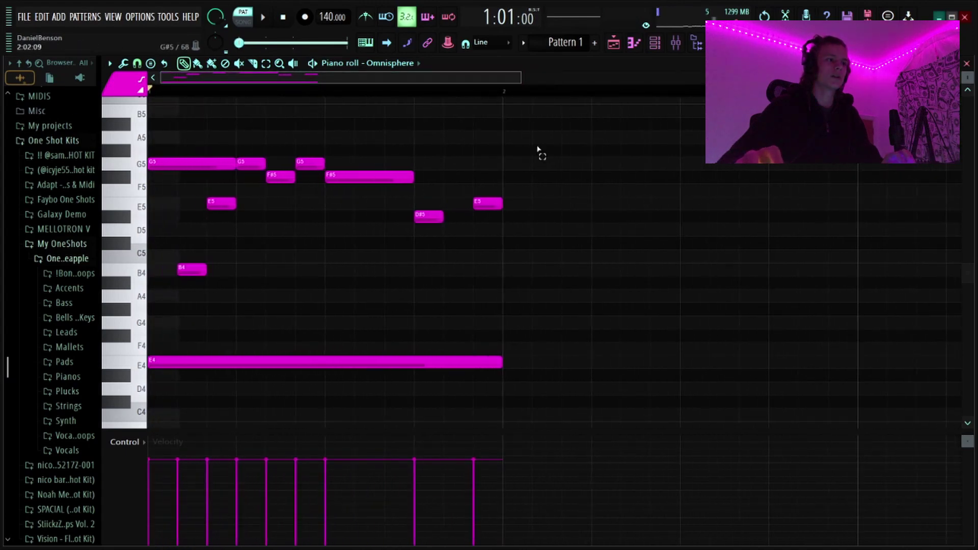
Duplicate all the notes of bar one into bar two and select the copied E4 bass note.
{"action": "key", "text": "ctrl+a"}
{"action": "key", "text": "ctrl+b"}
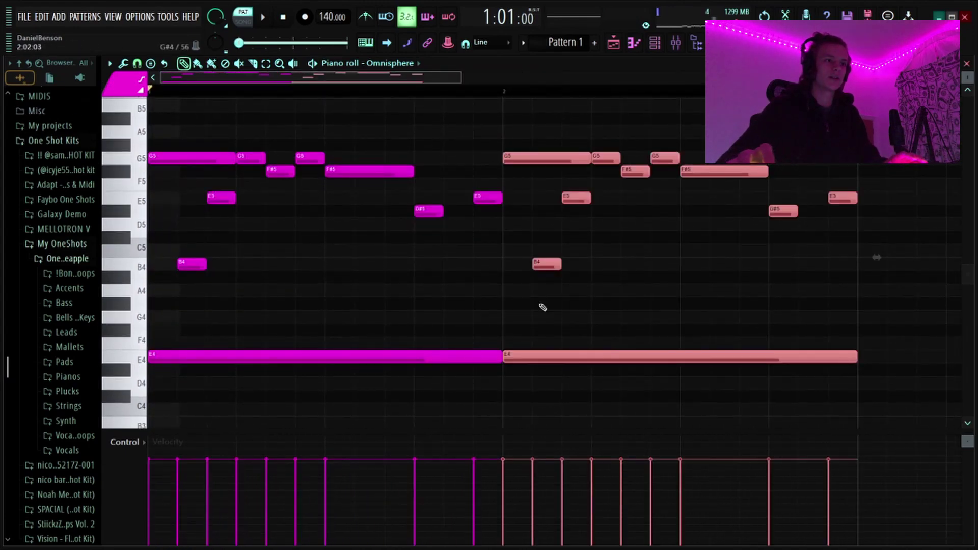
{"action": "left_click_drag", "start_coordinate": [542, 307], "coordinate": [580, 390]}
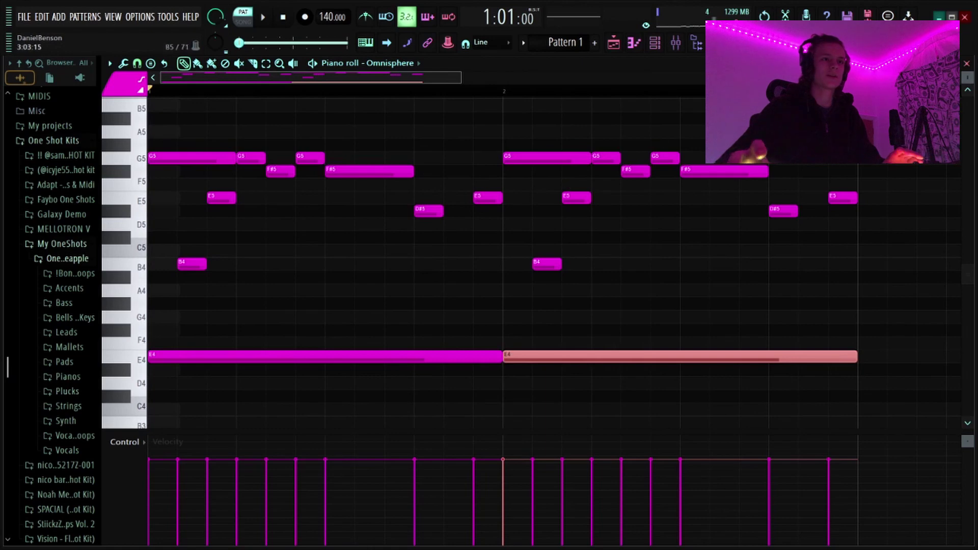
{"action": "scroll", "coordinate": [936, 107], "scroll_direction": "right", "scroll_amount": 3}
{"action": "left_click_drag", "start_coordinate": [967, 77], "coordinate": [958, 82]}
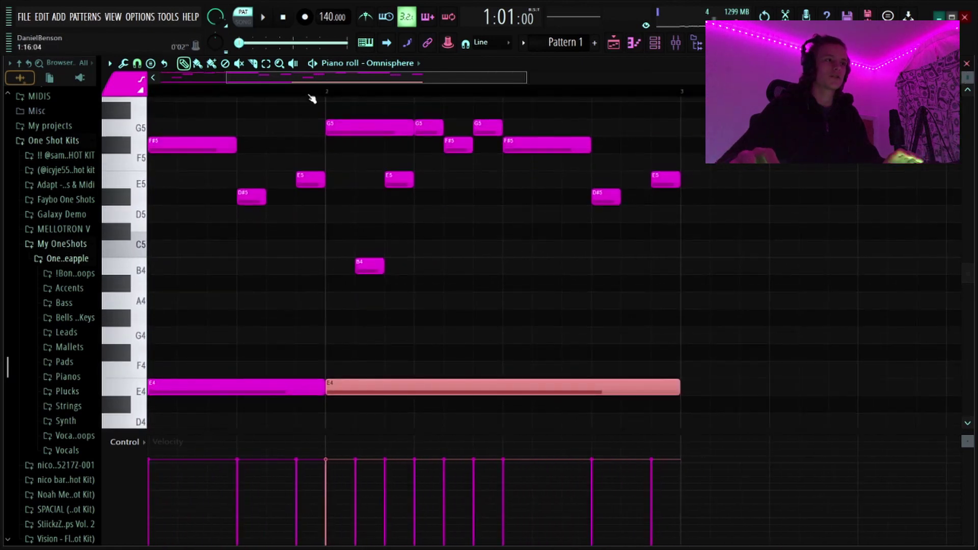
{"action": "scroll", "coordinate": [313, 98], "scroll_direction": "down", "scroll_amount": 4}
{"action": "scroll", "coordinate": [260, 98], "scroll_direction": "up", "scroll_amount": 2}
{"action": "scroll", "coordinate": [301, 227], "scroll_direction": "up", "scroll_amount": 2}
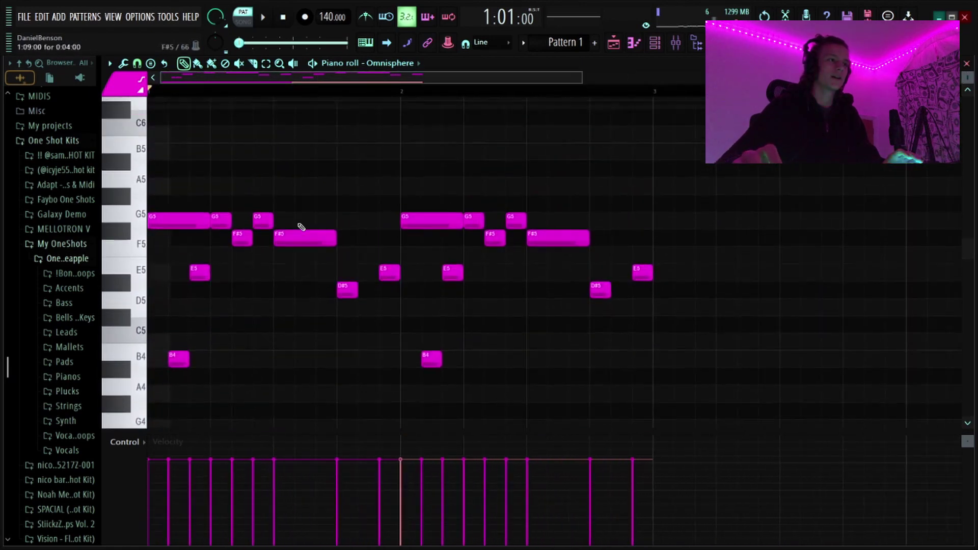
{"action": "scroll", "coordinate": [299, 219], "scroll_direction": "up", "scroll_amount": 2}
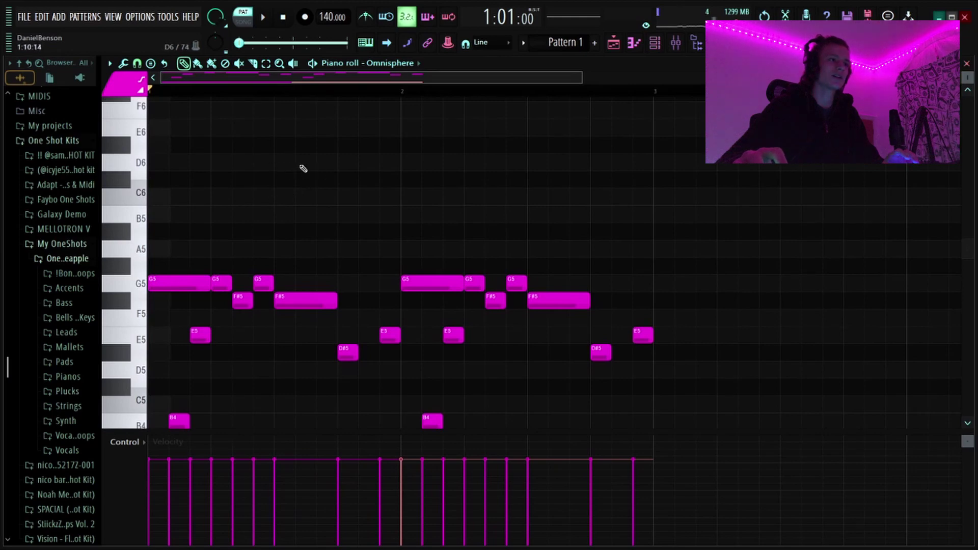
{"action": "scroll", "coordinate": [284, 83], "scroll_direction": "up", "scroll_amount": 3}
{"action": "scroll", "coordinate": [448, 203], "scroll_direction": "down", "scroll_amount": 3}
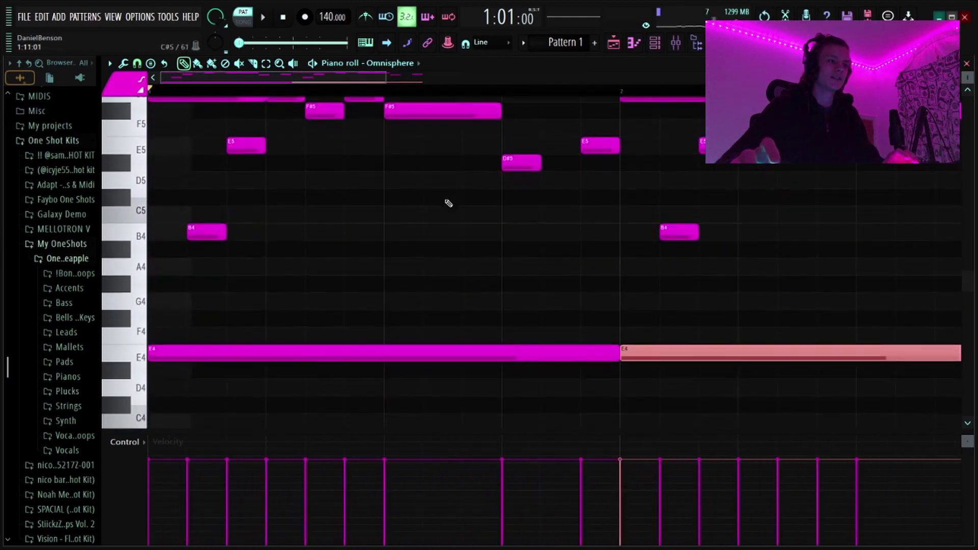
Play back the two-bar phrase and replace the third melody note of bar two, E5, with a 1/3-beat D#5.
{"action": "left_click", "coordinate": [435, 195]}
{"action": "scroll", "coordinate": [432, 92], "scroll_direction": "down", "scroll_amount": 3}
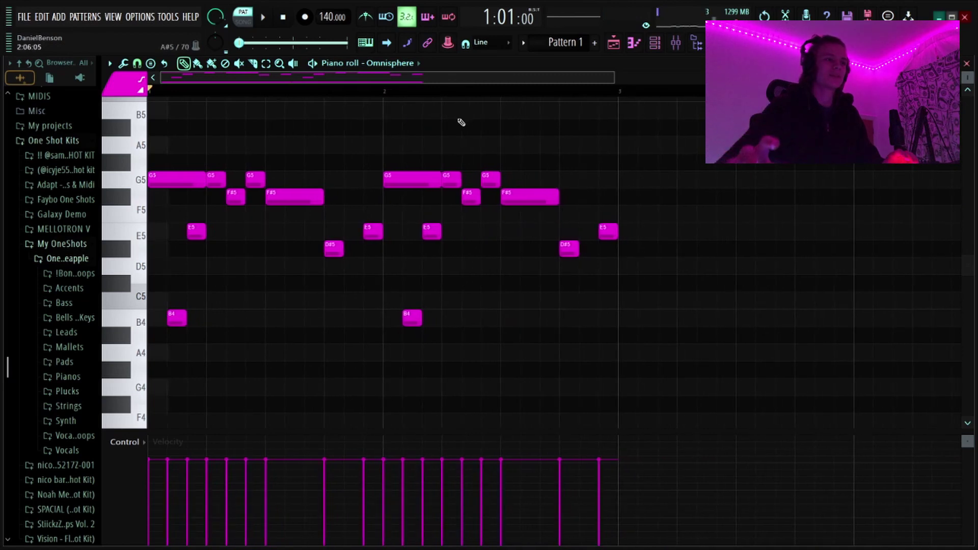
{"action": "scroll", "coordinate": [485, 94], "scroll_direction": "up", "scroll_amount": 3}
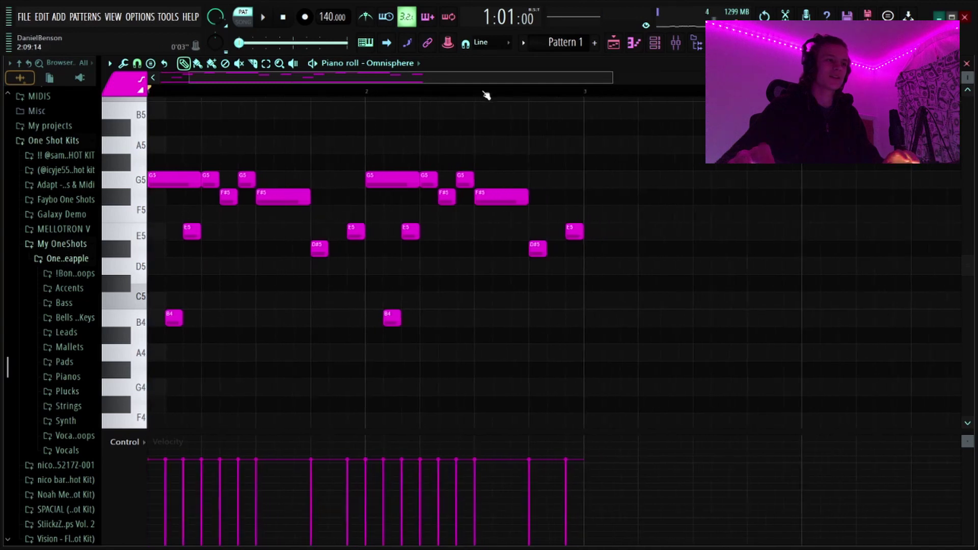
{"action": "key", "text": "space"}
{"action": "scroll", "coordinate": [310, 96], "scroll_direction": "down", "scroll_amount": 3}
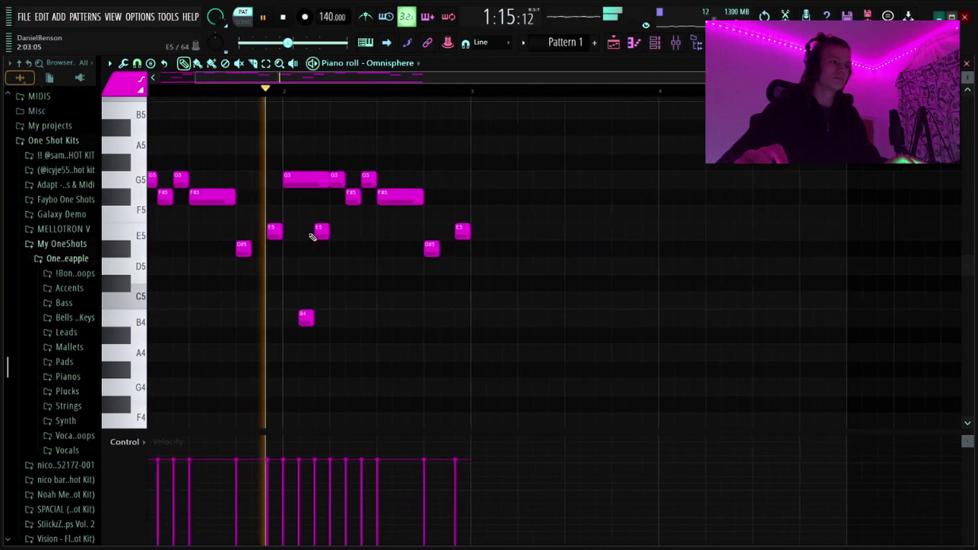
{"action": "left_click", "coordinate": [316, 266]}
{"action": "key", "text": "space"}
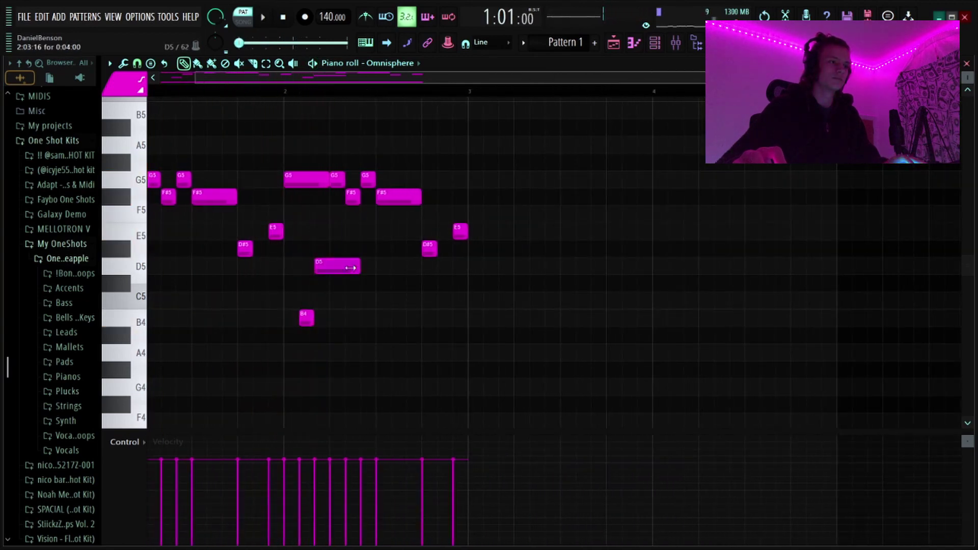
{"action": "left_click_drag", "start_coordinate": [323, 264], "coordinate": [329, 239]}
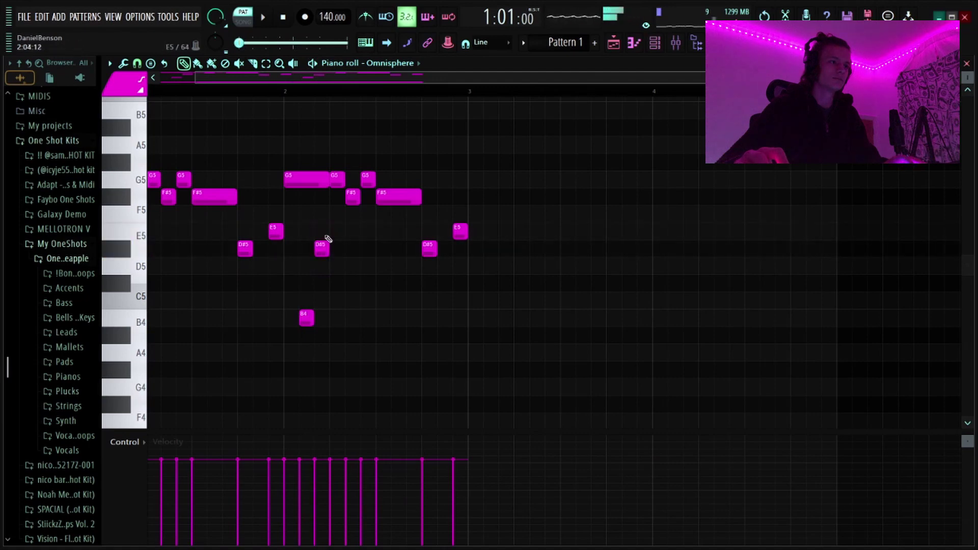
Change the short G5 after bar two's first D#5 to E5, and try D#5 in place of the following F#5, settling on F#5.
{"action": "left_click", "coordinate": [334, 230]}
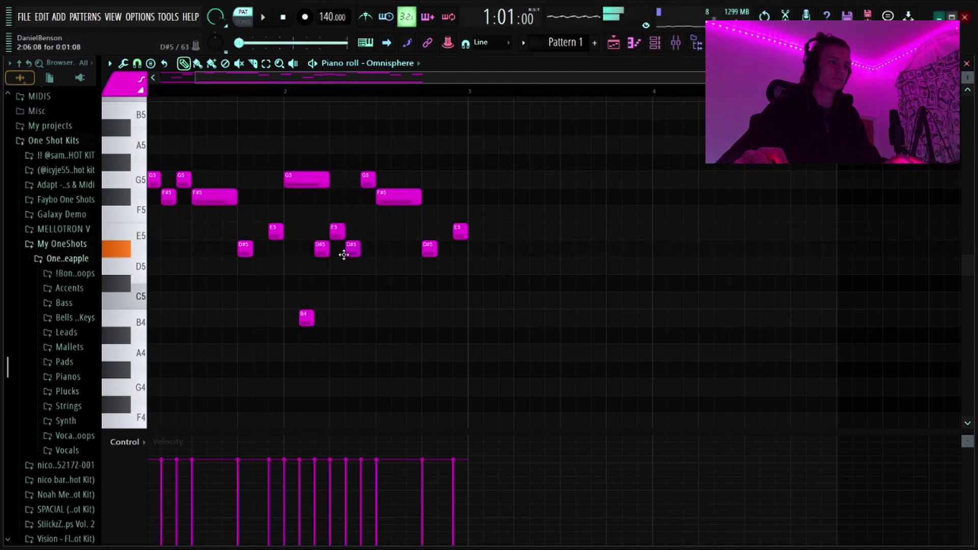
{"action": "key", "text": "space"}
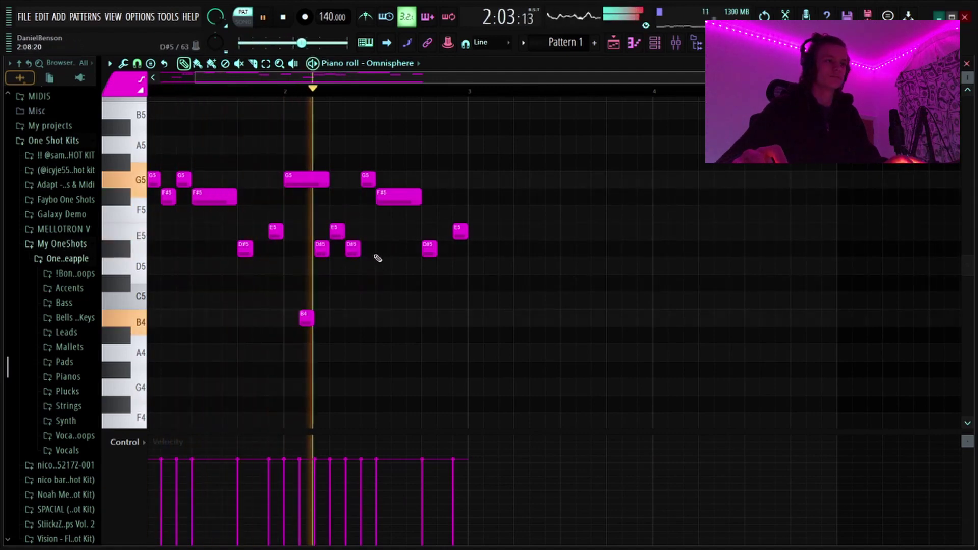
{"action": "key", "text": "space"}
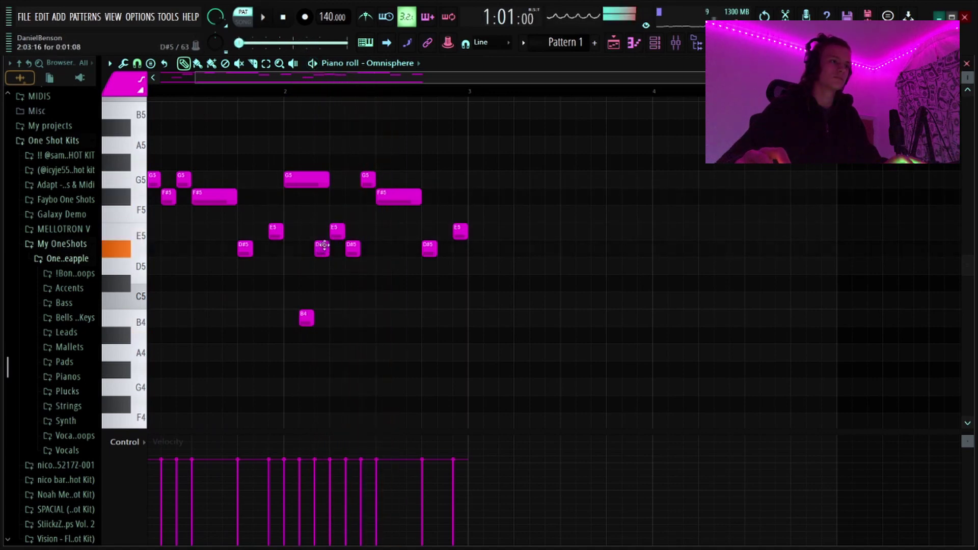
{"action": "right_click", "coordinate": [353, 248]}
{"action": "key", "text": "space"}
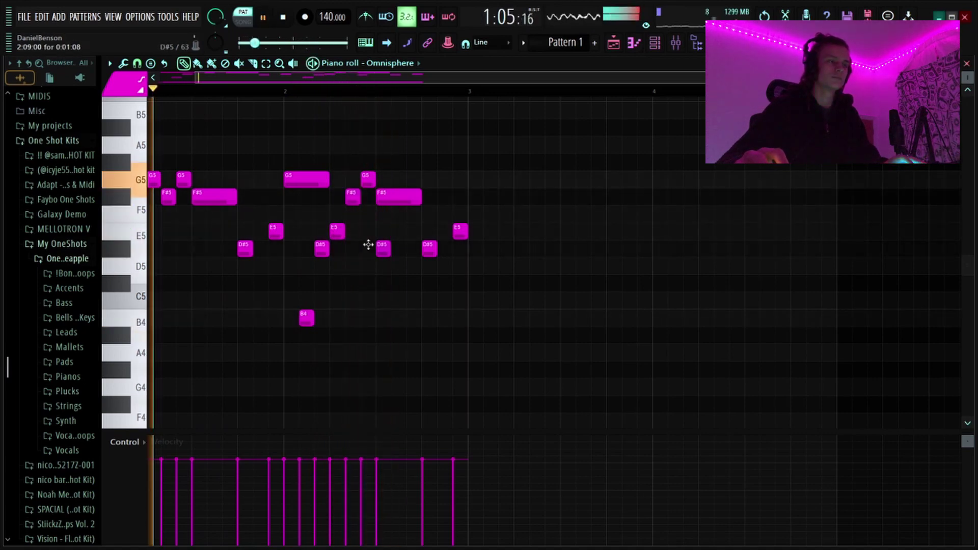
{"action": "scroll", "coordinate": [287, 94], "scroll_direction": "down", "scroll_amount": 2}
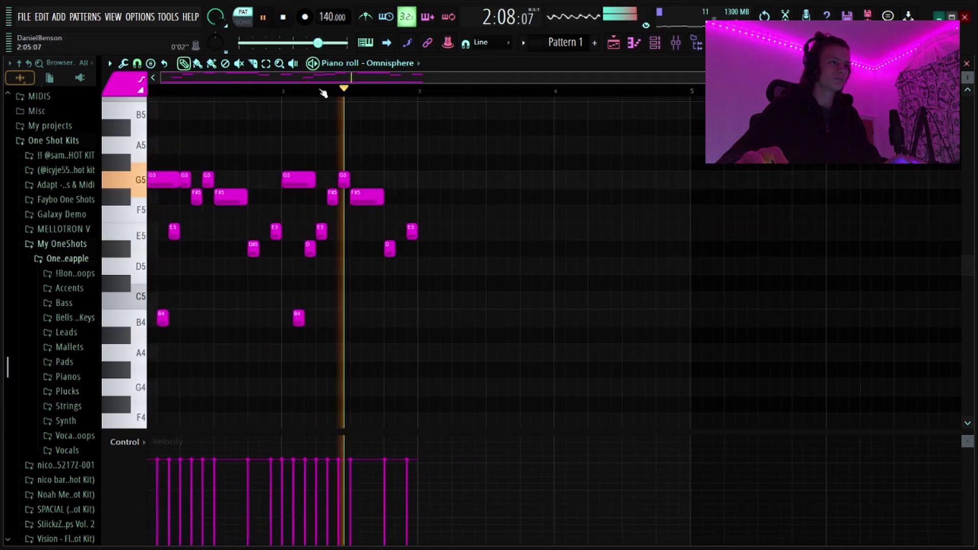
{"action": "key", "text": "space"}
Add a 1/3-beat A5 above the D#5 at the start of beat four in bar two.
{"action": "scroll", "coordinate": [353, 126], "scroll_direction": "up", "scroll_amount": 3}
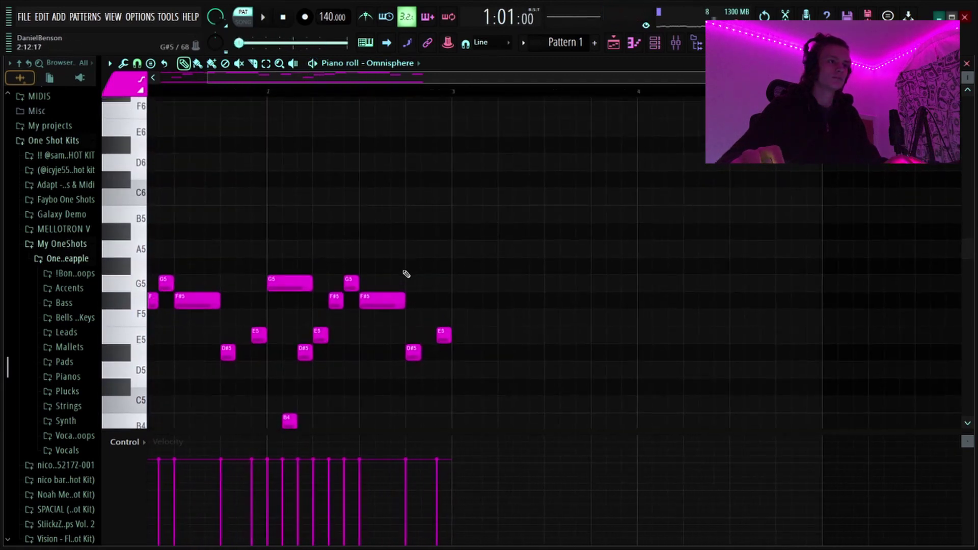
{"action": "left_click_drag", "start_coordinate": [411, 267], "coordinate": [407, 258]}
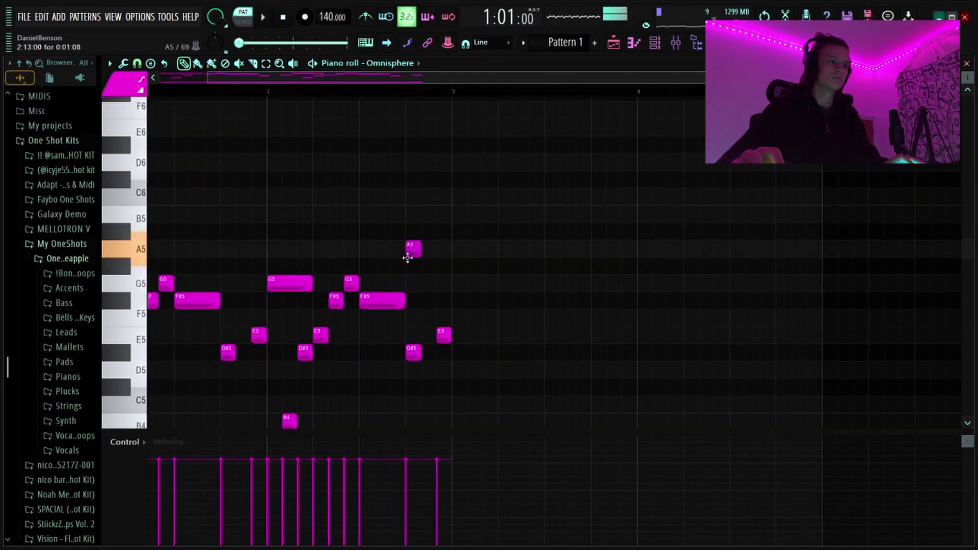
{"action": "right_click", "coordinate": [415, 349]}
{"action": "key", "text": "space"}
{"action": "left_click", "coordinate": [400, 356]}
Replace the closing E5 of bar two with a 1/3-beat G5 in the last third of beat four.
{"action": "left_click", "coordinate": [447, 286]}
{"action": "right_click", "coordinate": [440, 341]}
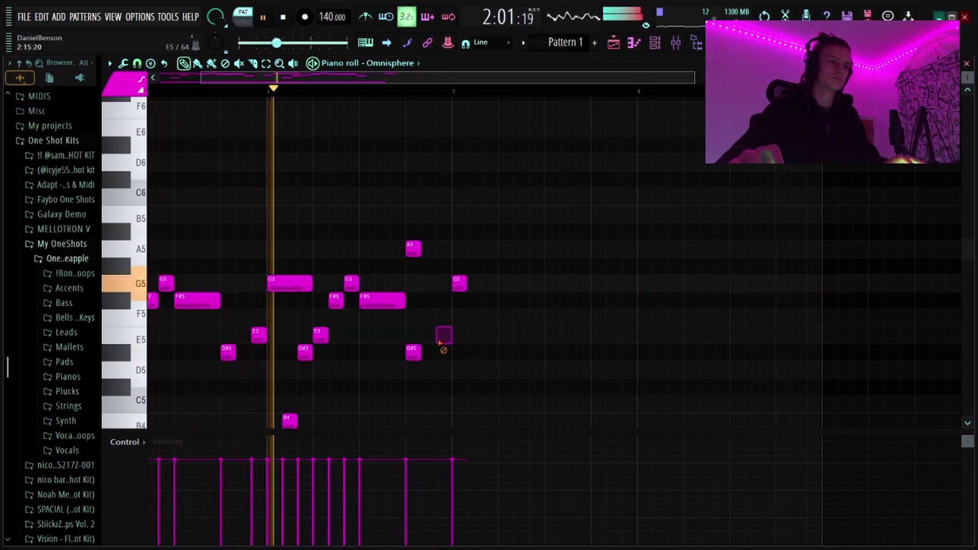
{"action": "right_click", "coordinate": [459, 284]}
{"action": "left_click", "coordinate": [443, 284]}
{"action": "key", "text": "space"}
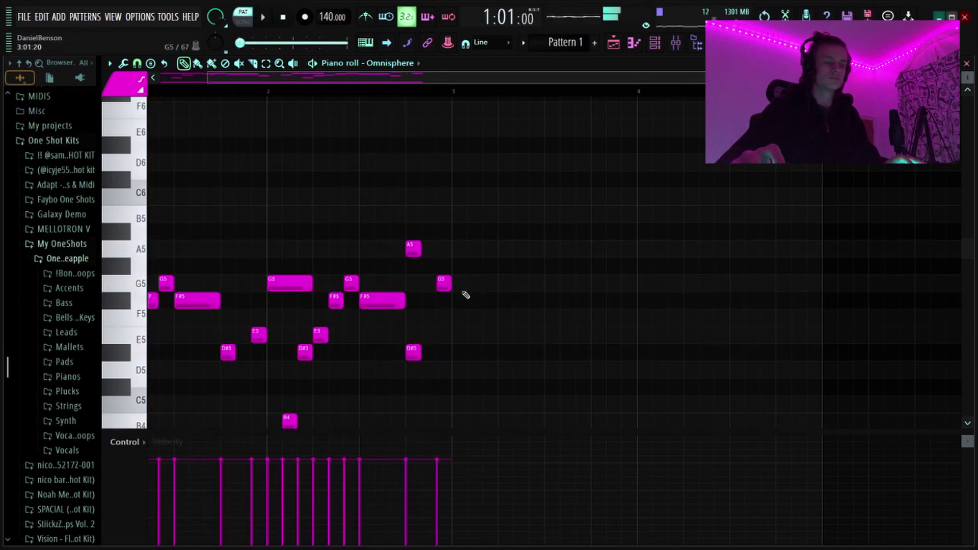
Play back the two-bar phrase to check the new ending of bar two.
{"action": "key", "text": "space"}
{"action": "scroll", "coordinate": [355, 95], "scroll_direction": "down", "scroll_amount": 2}
{"action": "scroll", "coordinate": [353, 94], "scroll_direction": "up", "scroll_amount": 3}
{"action": "left_click_drag", "start_coordinate": [341, 79], "coordinate": [203, 97]}
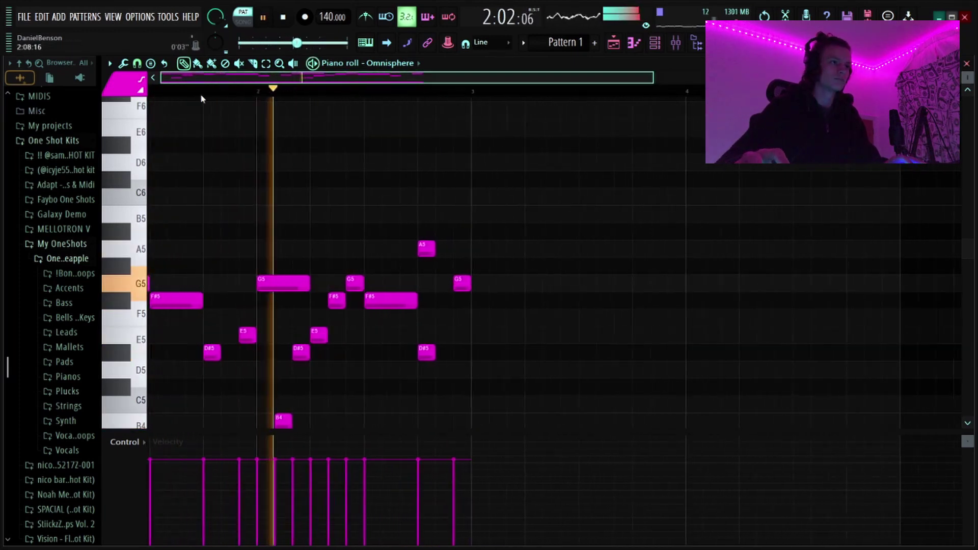
{"action": "scroll", "coordinate": [331, 94], "scroll_direction": "down", "scroll_amount": 2}
{"action": "scroll", "coordinate": [275, 212], "scroll_direction": "down", "scroll_amount": 3}
{"action": "key", "text": "space"}
Duplicate all the notes of bars one and two into bars three and four.
{"action": "scroll", "coordinate": [245, 93], "scroll_direction": "up", "scroll_amount": 3}
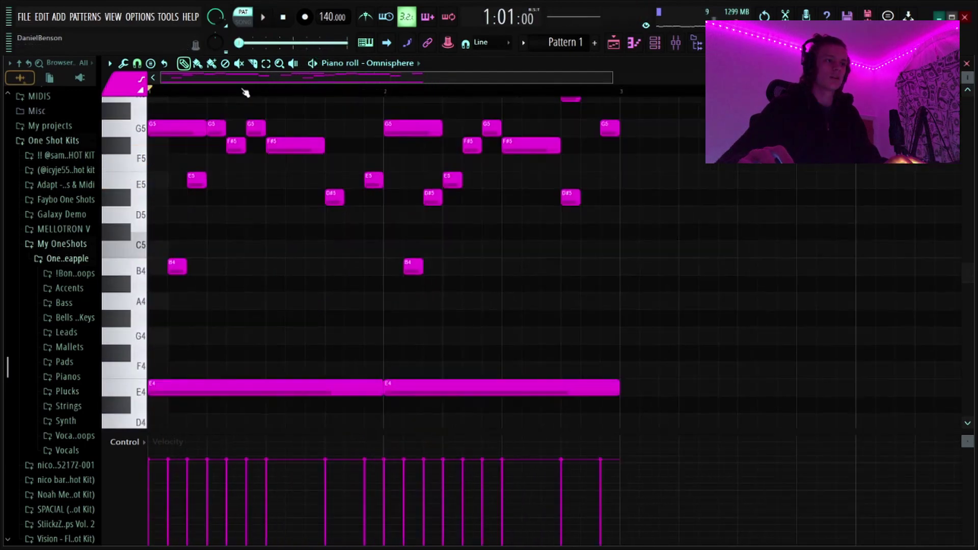
{"action": "scroll", "coordinate": [255, 94], "scroll_direction": "up", "scroll_amount": 2}
{"action": "scroll", "coordinate": [262, 96], "scroll_direction": "down", "scroll_amount": 4}
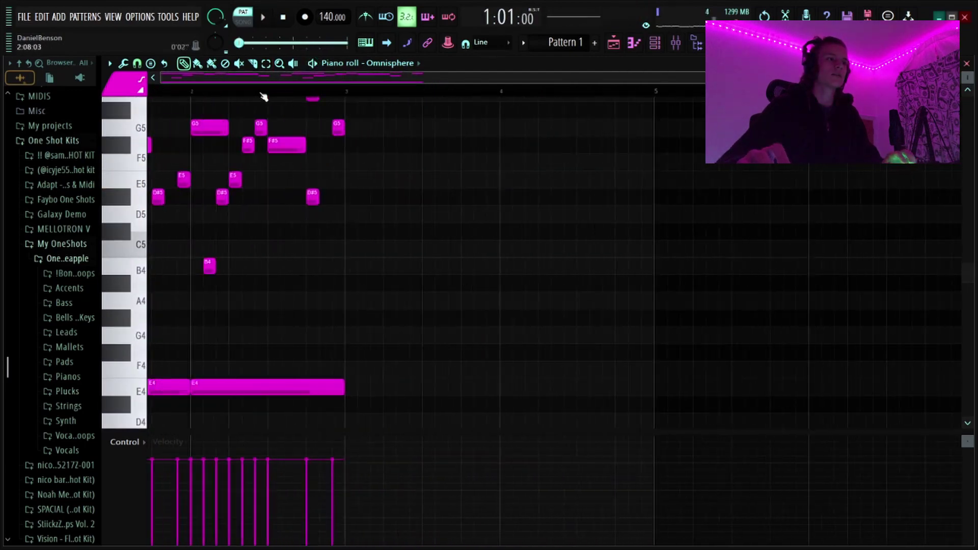
{"action": "scroll", "coordinate": [455, 146], "scroll_direction": "up", "scroll_amount": 1}
{"action": "key", "text": "ctrl+a"}
{"action": "scroll", "coordinate": [437, 254], "scroll_direction": "down", "scroll_amount": 3}
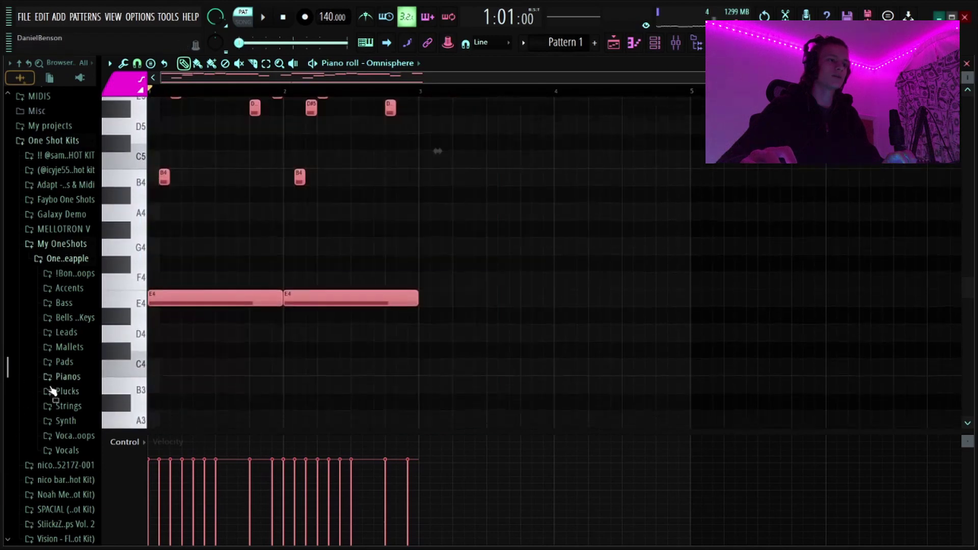
{"action": "key", "text": "ctrl+b"}
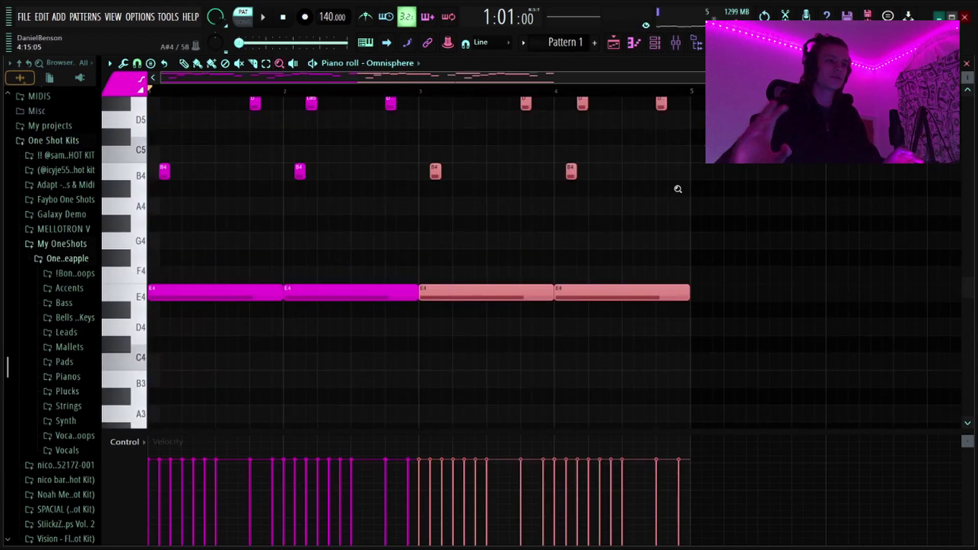
Lower the two copied E4 bass notes in bars three and four to D#4.
{"action": "left_click_drag", "start_coordinate": [968, 77], "coordinate": [968, 93]}
{"action": "scroll", "coordinate": [580, 291], "scroll_direction": "down", "scroll_amount": 2}
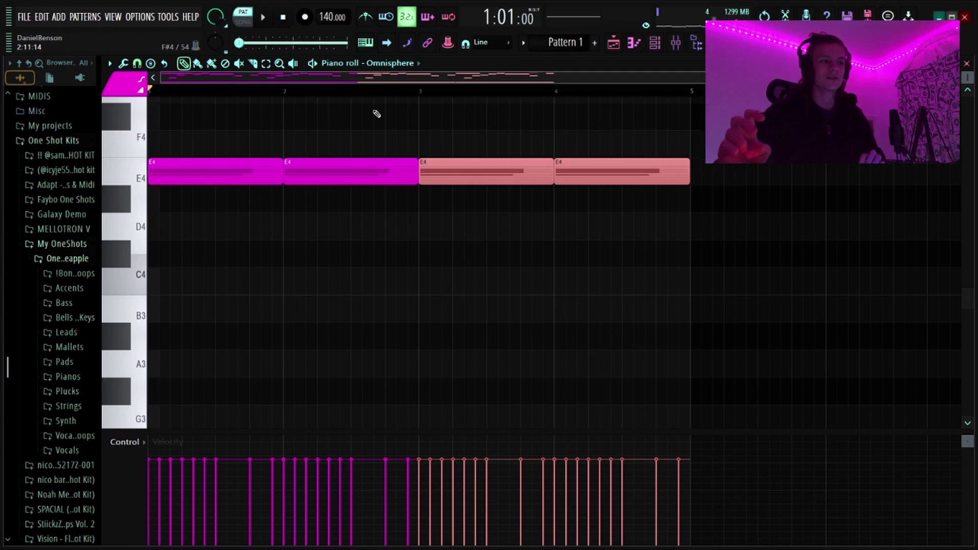
{"action": "scroll", "coordinate": [555, 262], "scroll_direction": "up", "scroll_amount": 3}
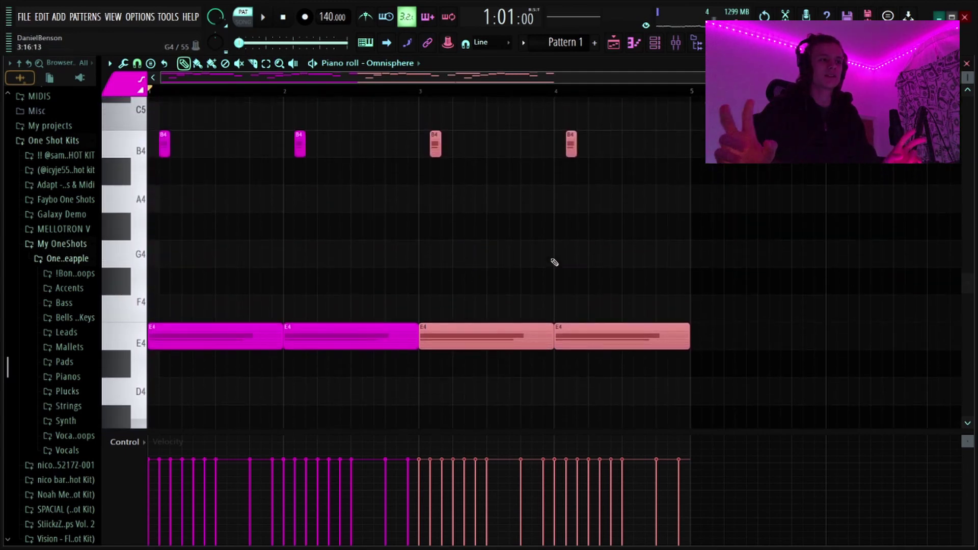
{"action": "left_click_drag", "start_coordinate": [709, 337], "coordinate": [493, 340]}
{"action": "key", "text": "shift+Down"}
{"action": "scroll", "coordinate": [495, 342], "scroll_direction": "down", "scroll_amount": 2}
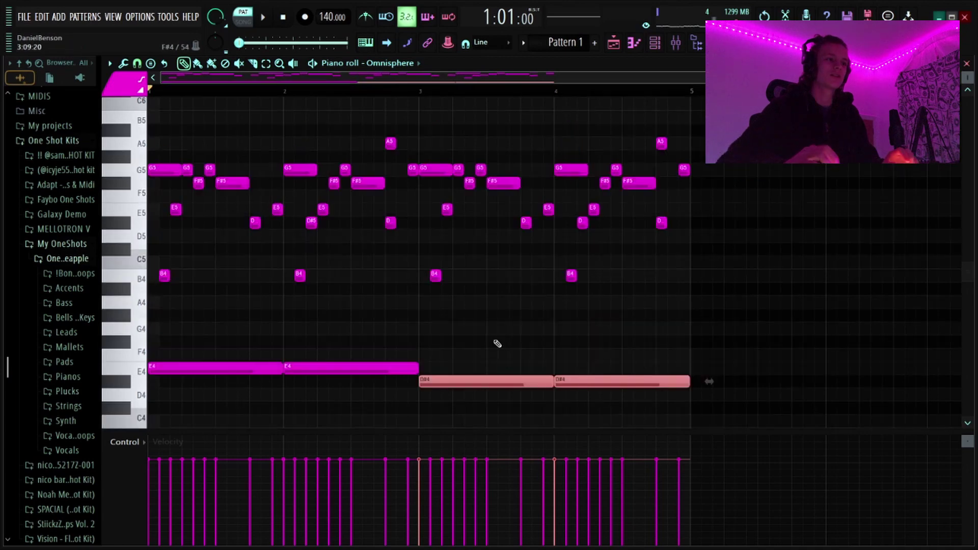
Lower the long G5 opening bar three and the short G5 right after it to F#5.
{"action": "scroll", "coordinate": [709, 382], "scroll_direction": "up", "scroll_amount": 2}
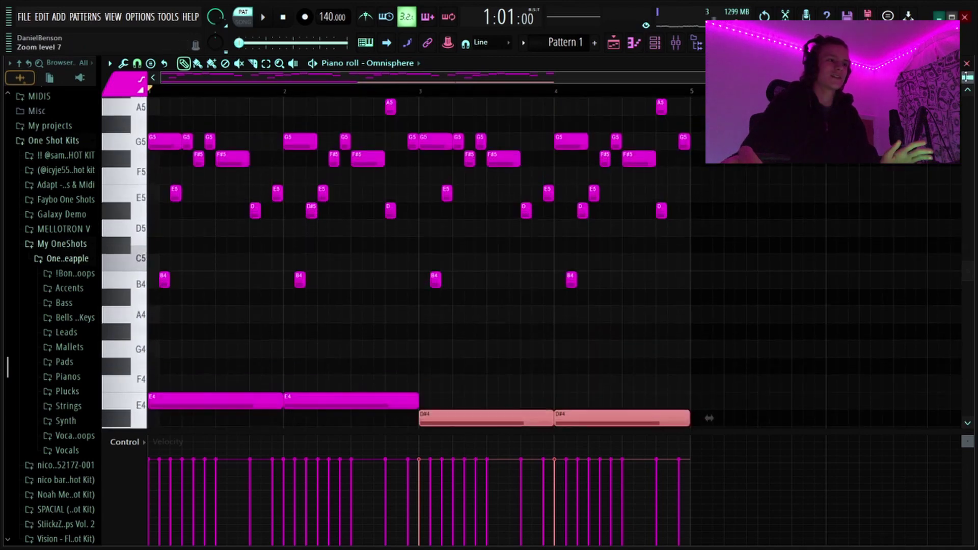
{"action": "scroll", "coordinate": [427, 76], "scroll_direction": "up", "scroll_amount": 3}
{"action": "left_click", "coordinate": [607, 145]}
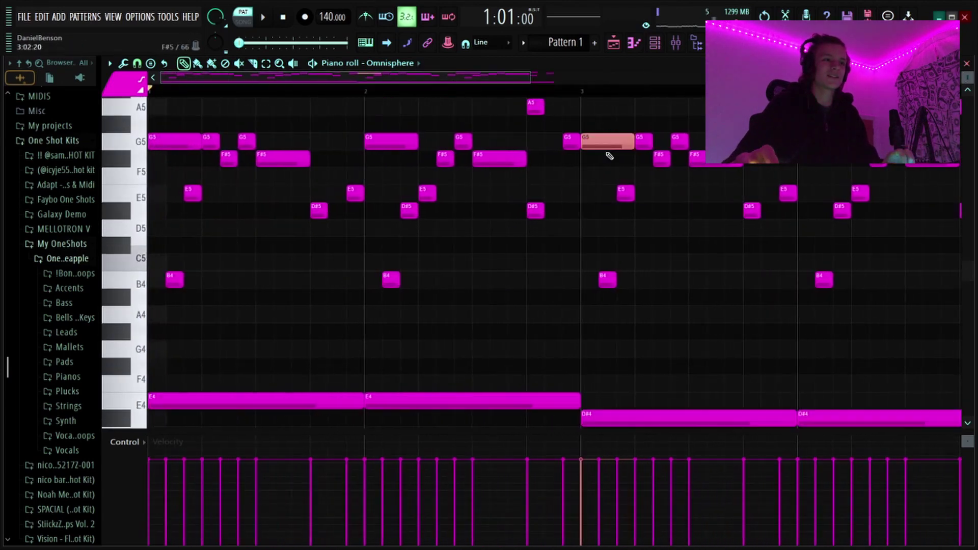
{"action": "scroll", "coordinate": [570, 89], "scroll_direction": "down", "scroll_amount": 1}
{"action": "left_click", "coordinate": [533, 141], "text": "ctrl+shift"}
{"action": "left_click", "coordinate": [479, 140], "text": "ctrl+shift"}
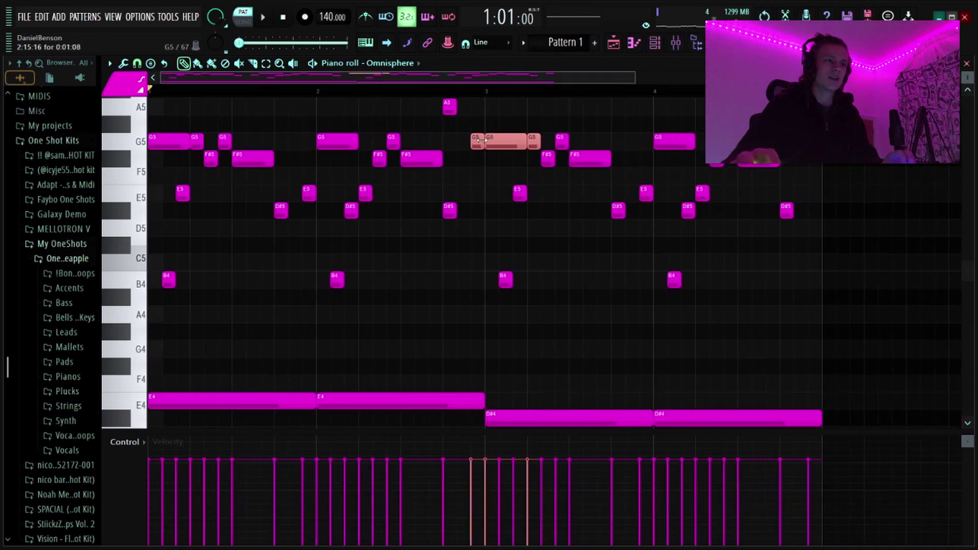
{"action": "left_click_drag", "start_coordinate": [529, 118], "coordinate": [508, 147]}
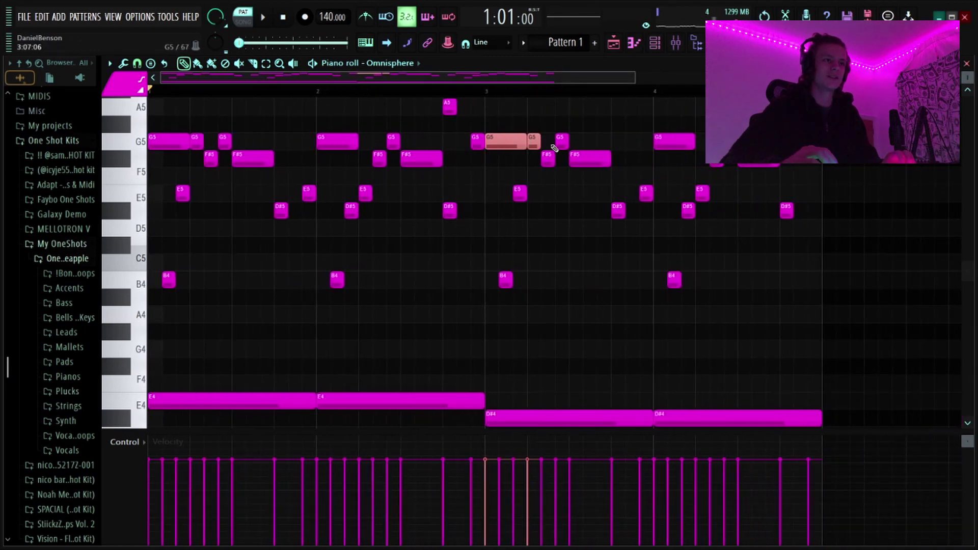
{"action": "key", "text": "shift+Down"}
Change bar three's next two short notes to G5 and F#5, raise the long F#5 on beat three to G5, and play from bar three.
{"action": "left_click_drag", "start_coordinate": [548, 179], "coordinate": [548, 169]}
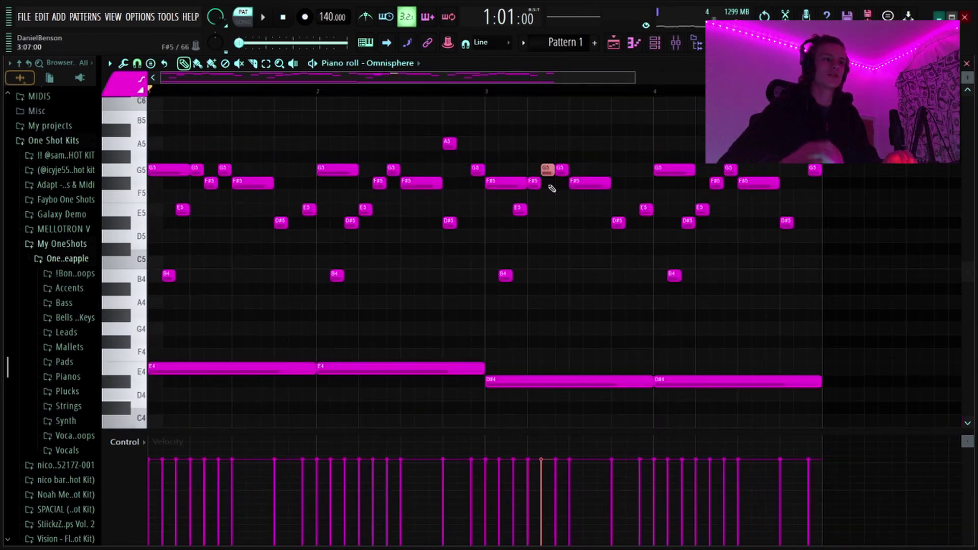
{"action": "key", "text": "shift+Down"}
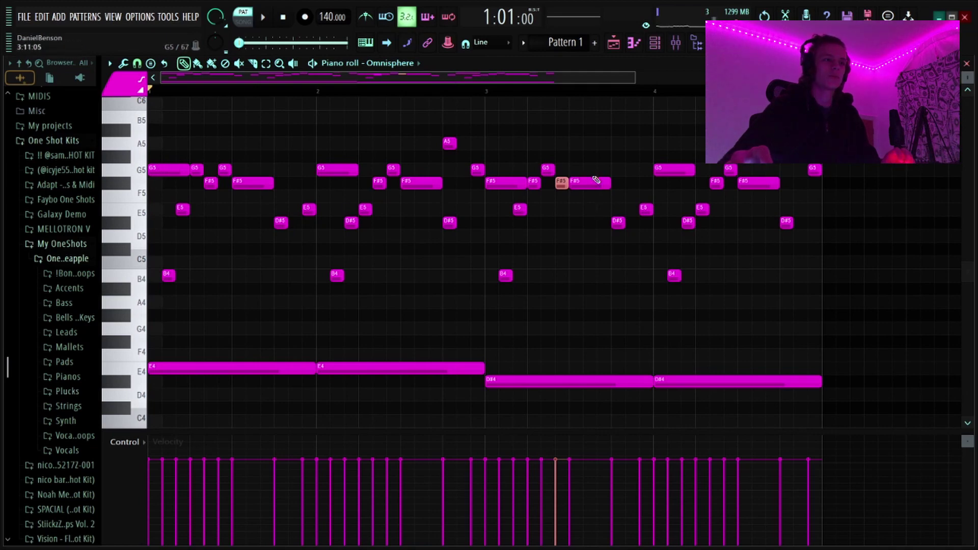
{"action": "key", "text": "ctrl+Up"}
{"action": "key", "text": "ctrl+Down"}
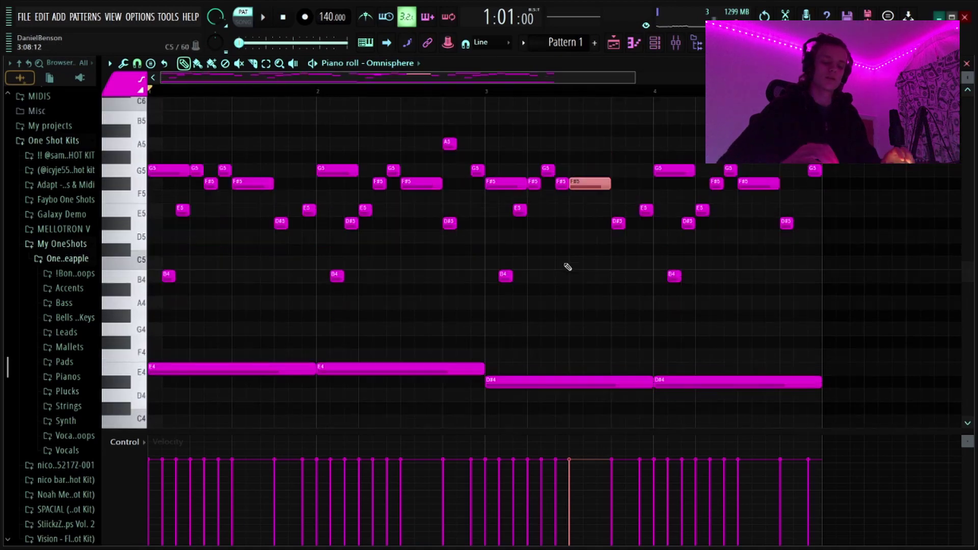
{"action": "key", "text": "Up"}
{"action": "left_click", "coordinate": [484, 90]}
{"action": "key", "text": "space"}
{"action": "scroll", "coordinate": [485, 99], "scroll_direction": "down", "scroll_amount": 3}
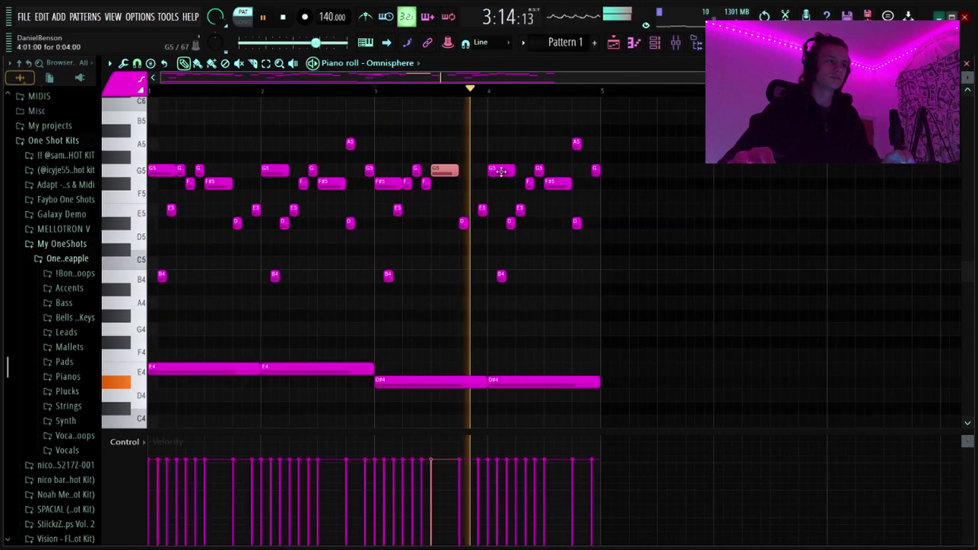
{"action": "key", "text": "space"}
Lower the long G5 opening bar four to F#5 and try an F5 beneath the bar's closing G5.
{"action": "left_click_drag", "start_coordinate": [489, 169], "coordinate": [496, 182]}
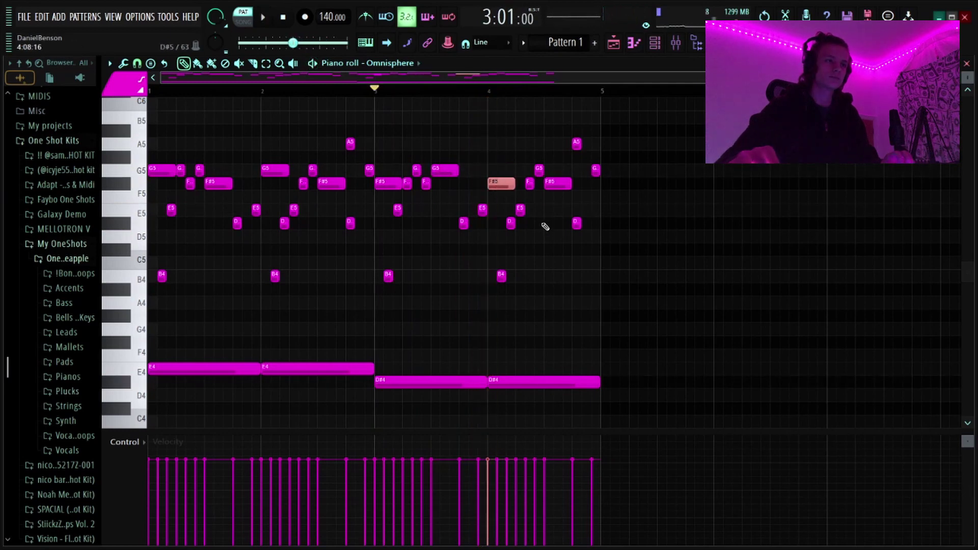
{"action": "key", "text": "space"}
{"action": "left_click", "coordinate": [597, 196]}
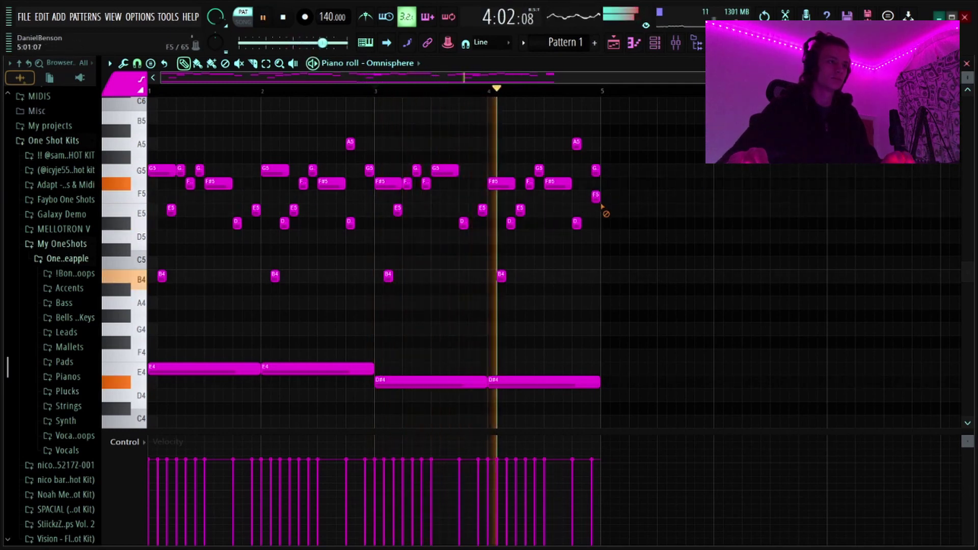
{"action": "right_click", "coordinate": [597, 198]}
Revise bar four's middle notes to G5, F#5, E5 and a long G5, and try a B4 beneath the beat-four D#5.
{"action": "key", "text": "space"}
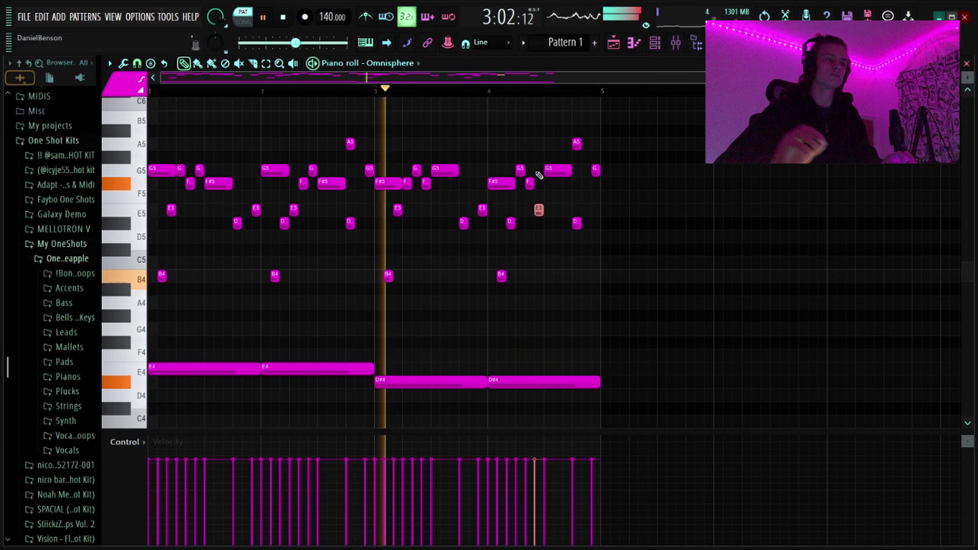
{"action": "left_click", "coordinate": [572, 277]}
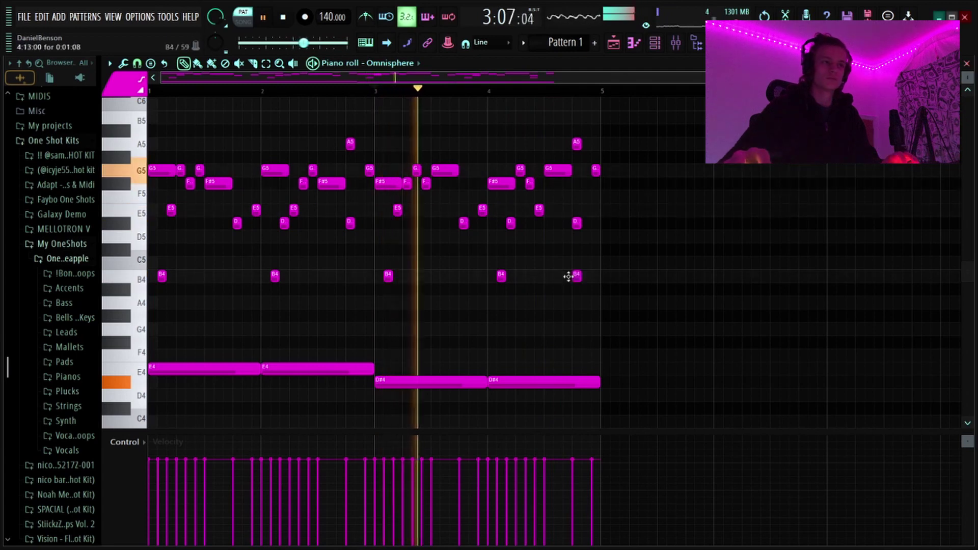
{"action": "right_click", "coordinate": [574, 275]}
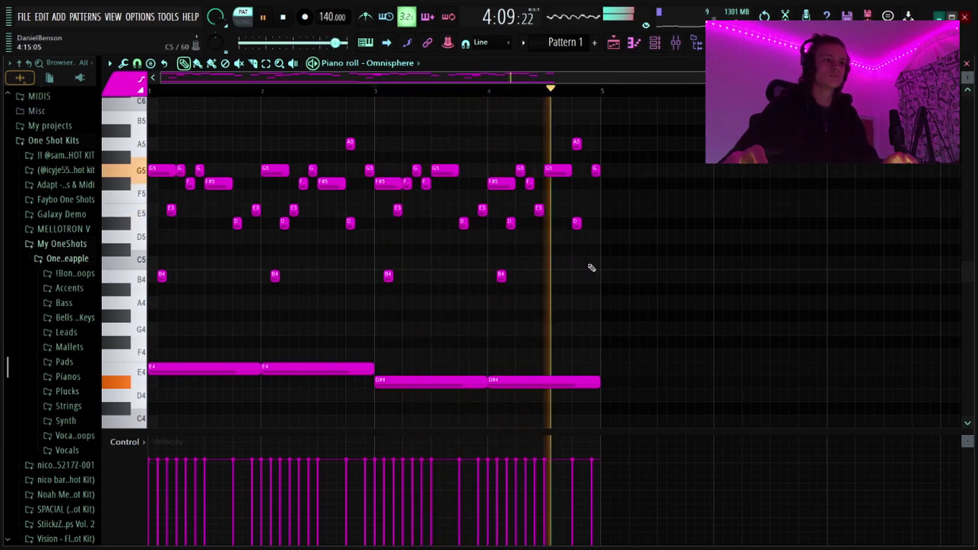
Add a softer two-bar E3 bass note under bars one and two, and a matching D#3 under bars three and four.
{"action": "key", "text": "space"}
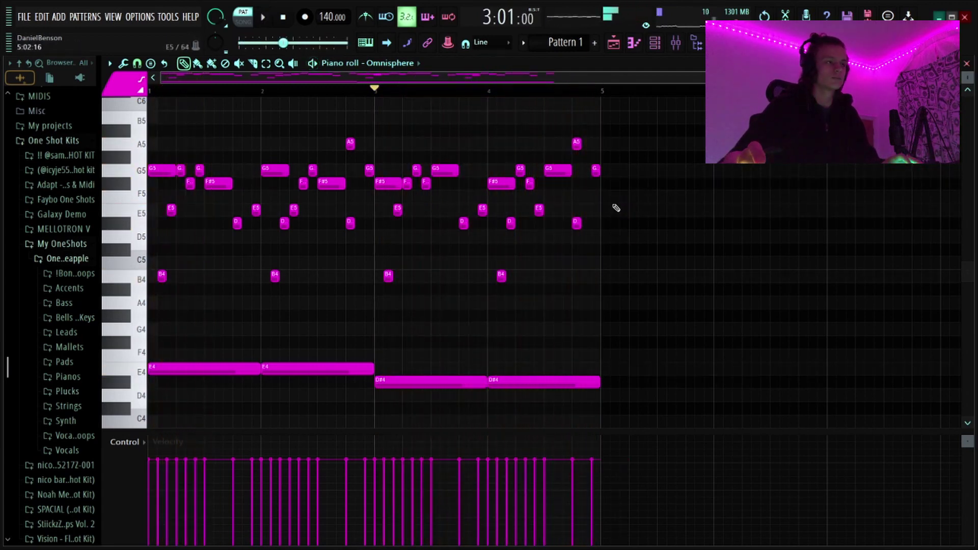
{"action": "left_click_drag", "start_coordinate": [351, 92], "coordinate": [152, 94]}
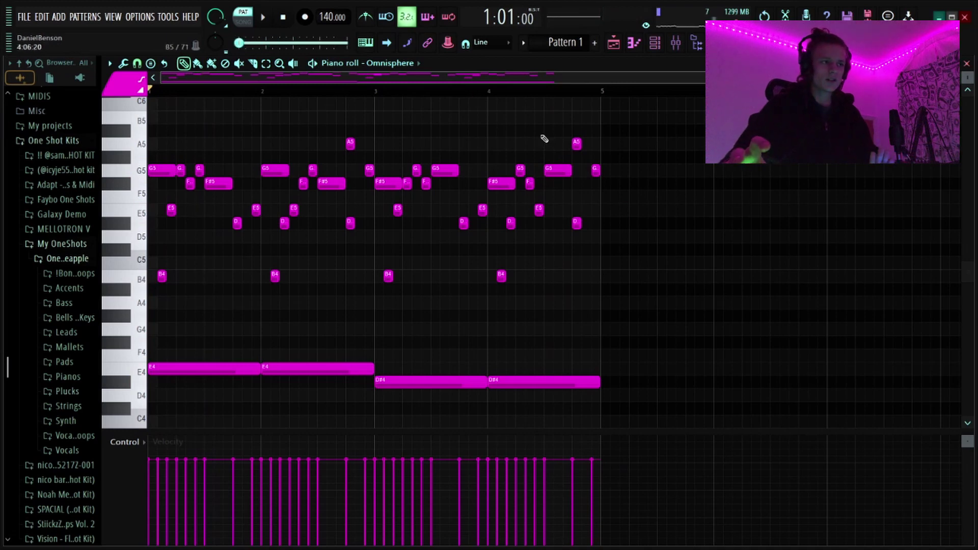
{"action": "scroll", "coordinate": [308, 381], "scroll_direction": "down", "scroll_amount": 5}
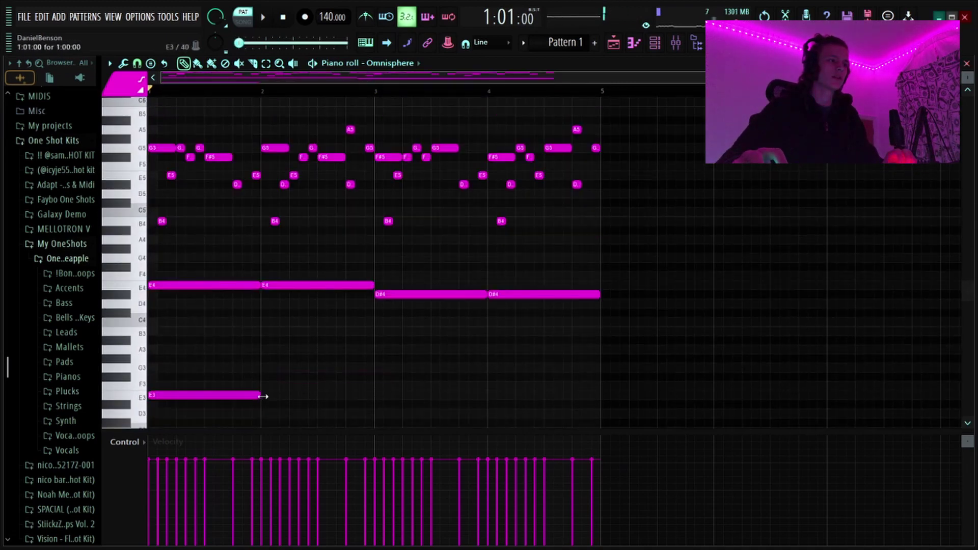
{"action": "left_click_drag", "start_coordinate": [261, 395], "coordinate": [375, 397]}
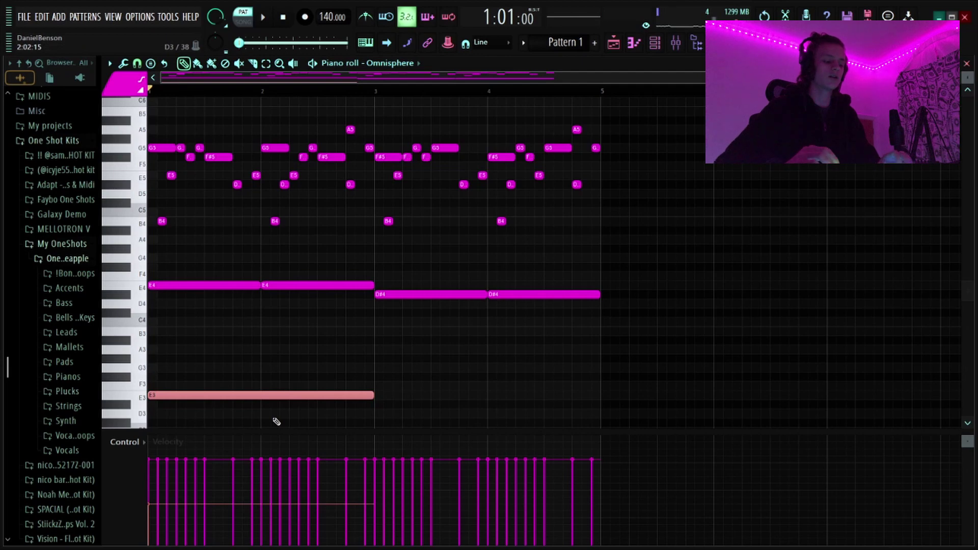
{"action": "key", "text": "ctrl+b"}
{"action": "key", "text": "Down"}
{"action": "scroll", "coordinate": [276, 422], "scroll_direction": "down", "scroll_amount": 1}
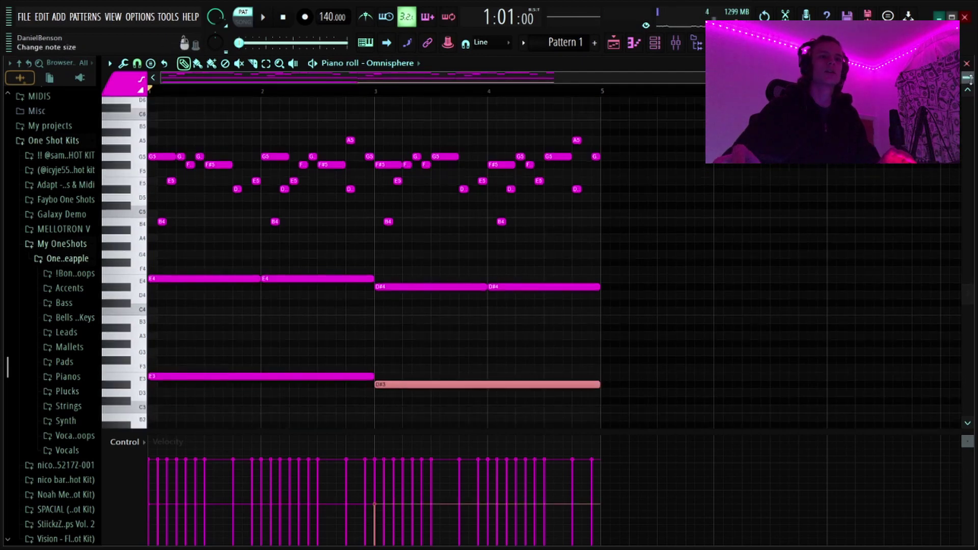
Duplicate the entire four-bar melody and its bass notes into bars five to eight.
{"action": "mouse_move", "coordinate": [971, 79]}
{"action": "left_mouse_down"}
{"action": "mouse_move", "coordinate": [971, 71]}
{"action": "mouse_move", "coordinate": [962, 86]}
{"action": "left_mouse_up"}
{"action": "scroll", "coordinate": [520, 295], "scroll_direction": "up", "scroll_amount": 4}
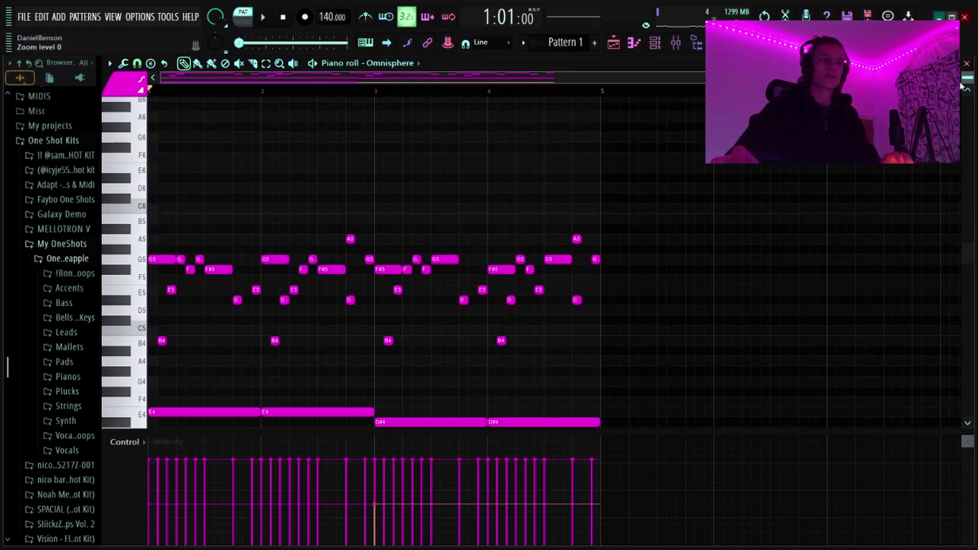
{"action": "left_click_drag", "start_coordinate": [692, 205], "coordinate": [34, 463]}
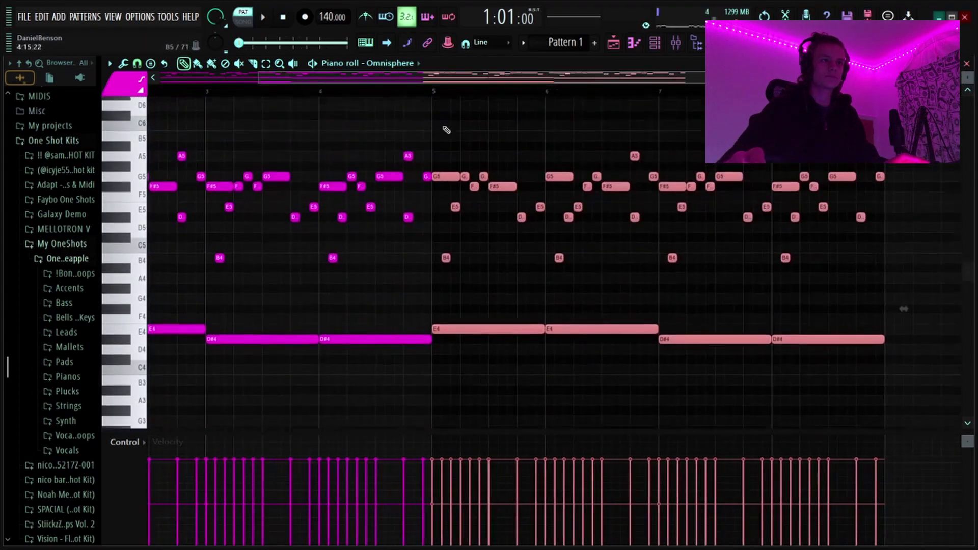
{"action": "scroll", "coordinate": [449, 129], "scroll_direction": "up", "scroll_amount": 3}
{"action": "scroll", "coordinate": [417, 103], "scroll_direction": "down", "scroll_amount": 3}
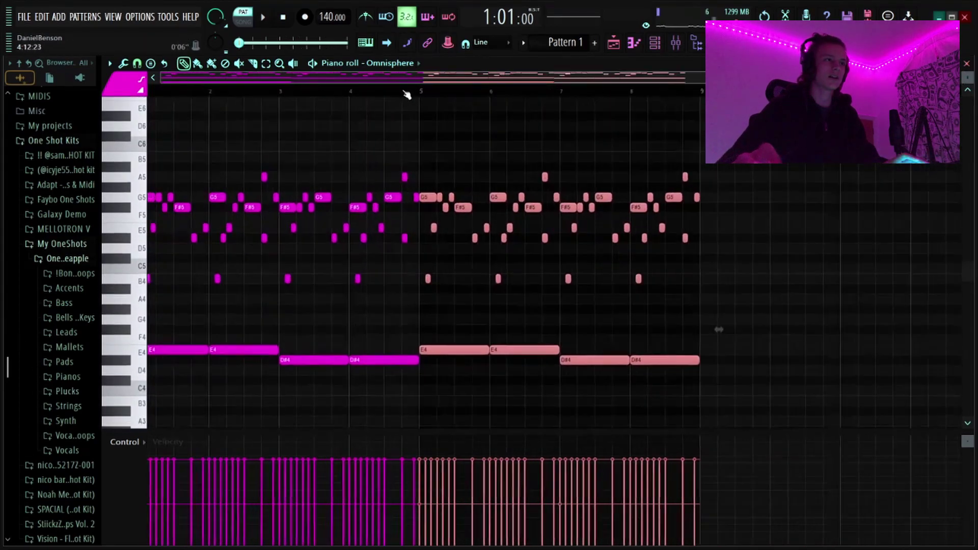
{"action": "mouse_move", "coordinate": [968, 78]}
{"action": "left_mouse_down"}
{"action": "mouse_move", "coordinate": [968, 69]}
{"action": "mouse_move", "coordinate": [968, 91]}
{"action": "left_mouse_up"}
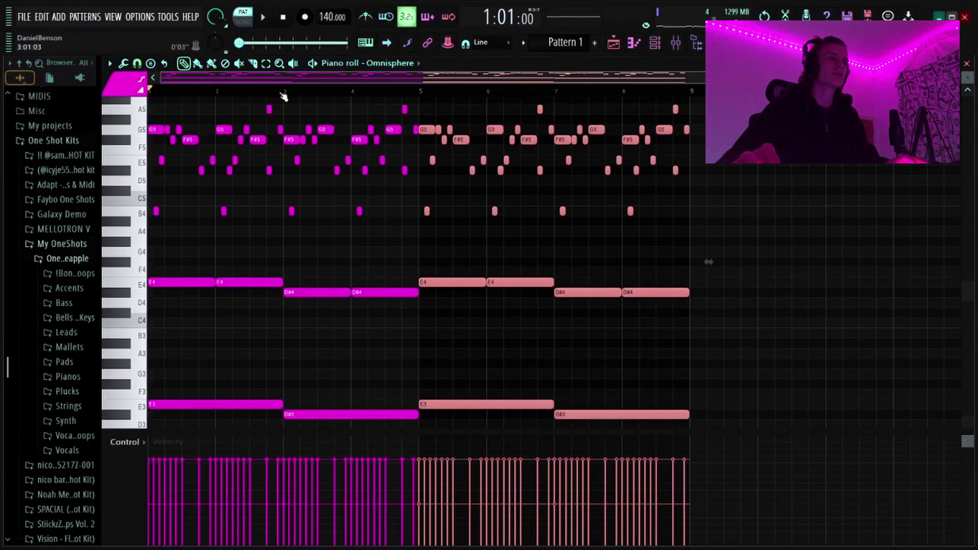
{"action": "scroll", "coordinate": [284, 97], "scroll_direction": "up", "scroll_amount": 3}
{"action": "left_click", "coordinate": [968, 78]}
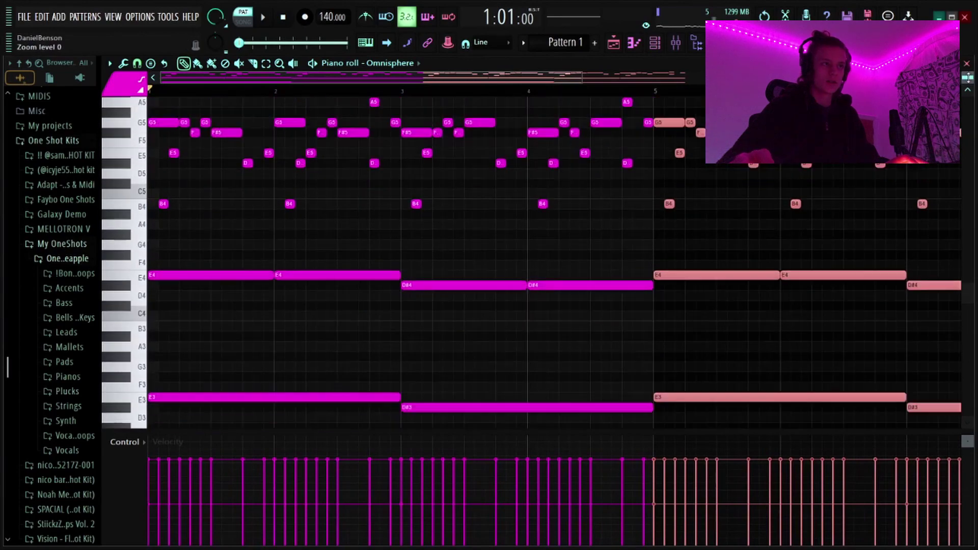
Add short consecutive C6, B5 and A5 notes from bar one's beat three, and try another B5 near the bar's end.
{"action": "scroll", "coordinate": [363, 339], "scroll_direction": "up", "scroll_amount": 8}
{"action": "scroll", "coordinate": [332, 262], "scroll_direction": "down", "scroll_amount": 3}
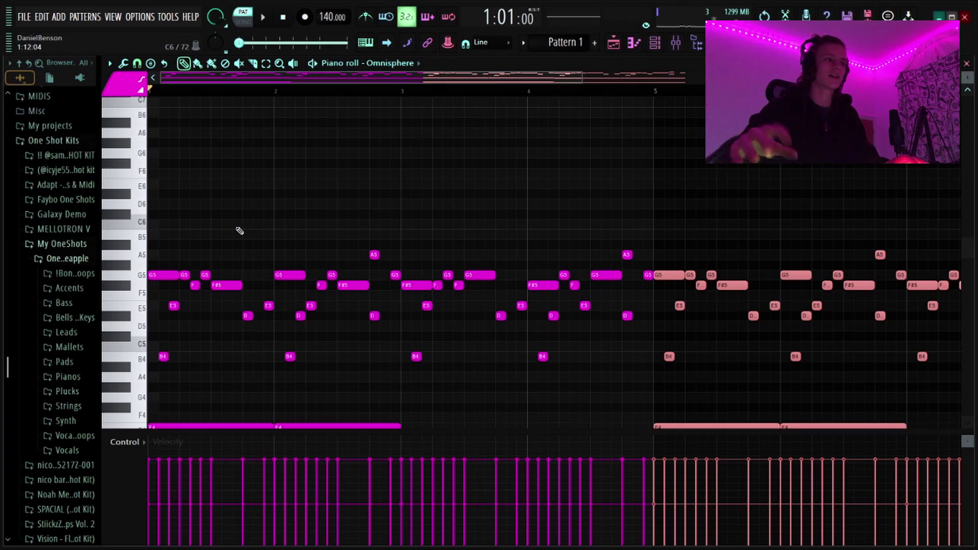
{"action": "left_click", "coordinate": [256, 184]}
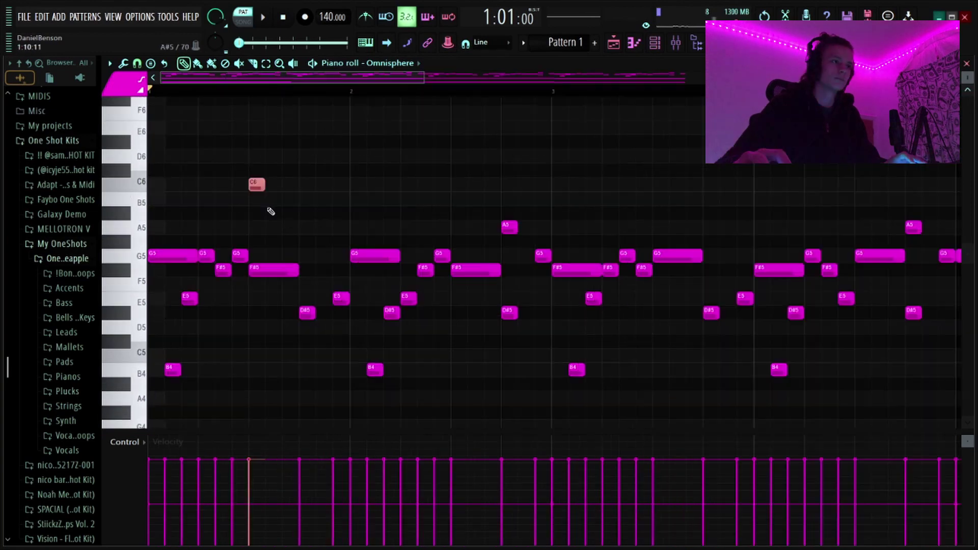
{"action": "left_click_drag", "start_coordinate": [267, 208], "coordinate": [267, 199]}
{"action": "left_click", "coordinate": [282, 222]}
{"action": "left_click", "coordinate": [320, 197]}
{"action": "key", "text": "space"}
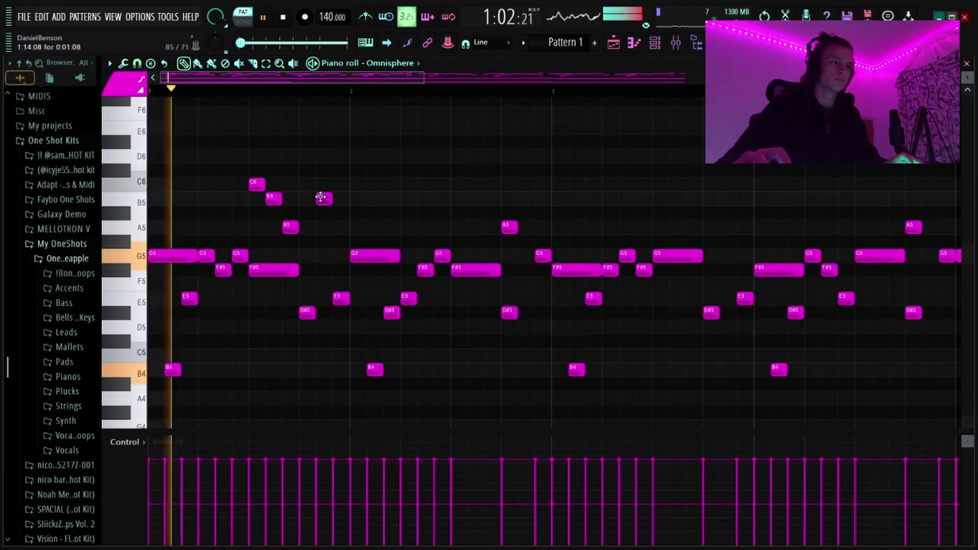
{"action": "right_click", "coordinate": [321, 196]}
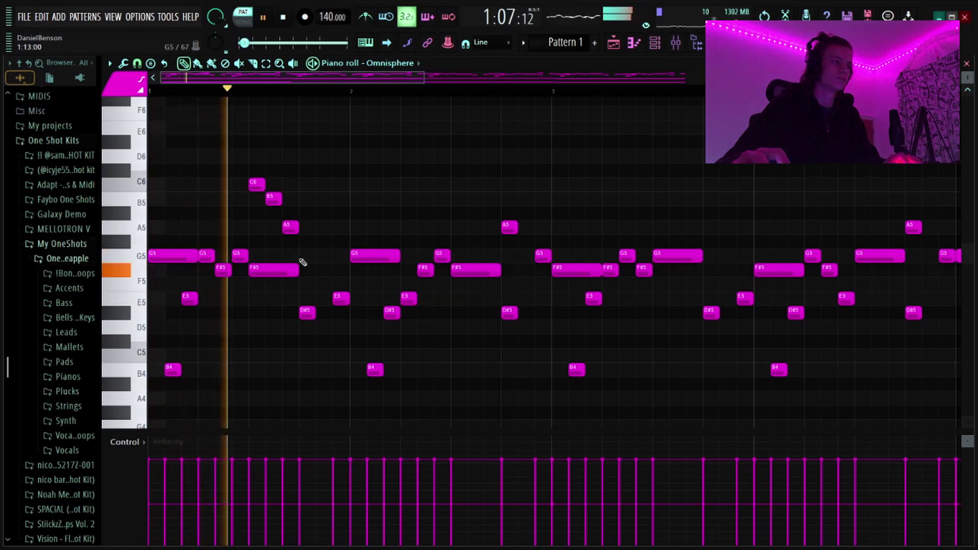
Fill bar one's fourth beat with a long G5, raise it to A5, and play the bar.
{"action": "left_click", "coordinate": [306, 255]}
{"action": "key", "text": "space"}
{"action": "left_click_drag", "start_coordinate": [310, 257], "coordinate": [350, 256]}
{"action": "key", "text": "space"}
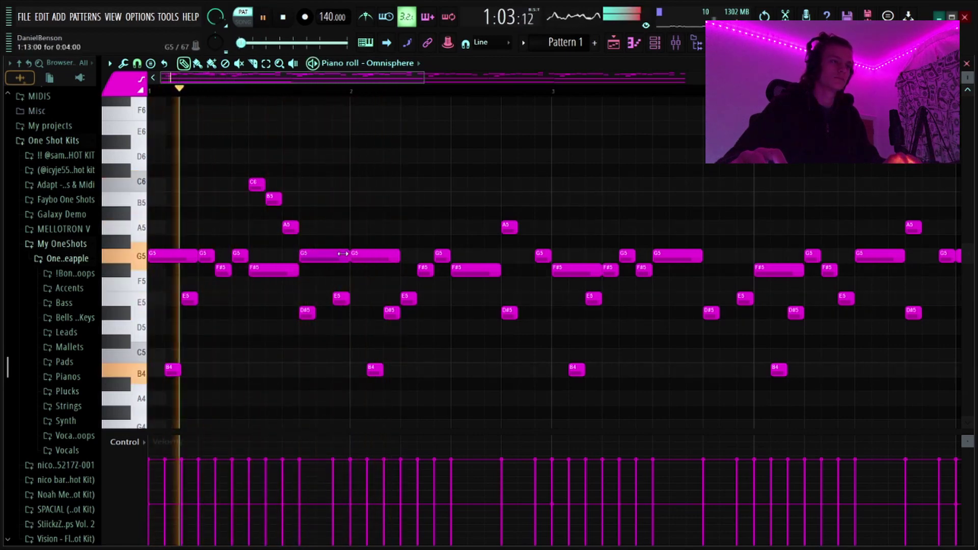
{"action": "key", "text": "space"}
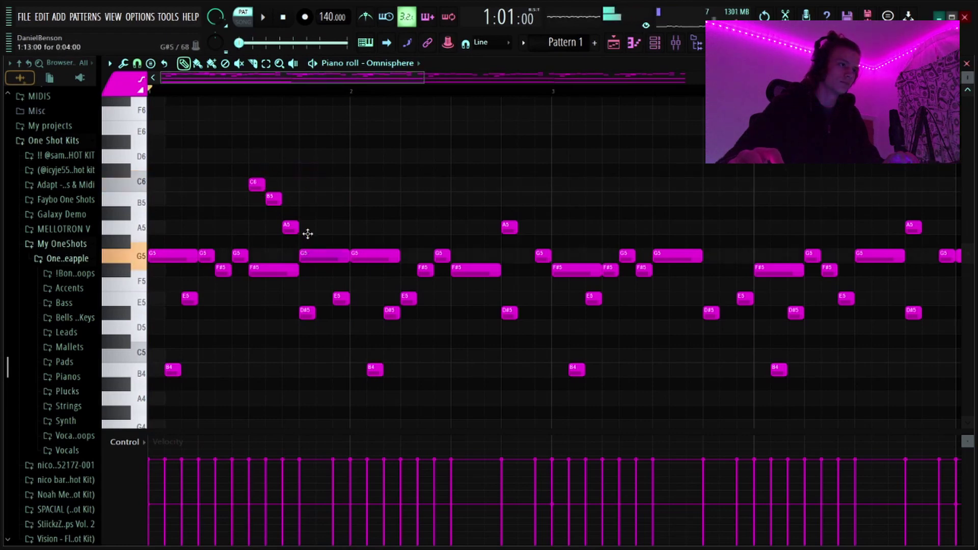
{"action": "left_click_drag", "start_coordinate": [308, 234], "coordinate": [310, 220]}
{"action": "key", "text": "space"}
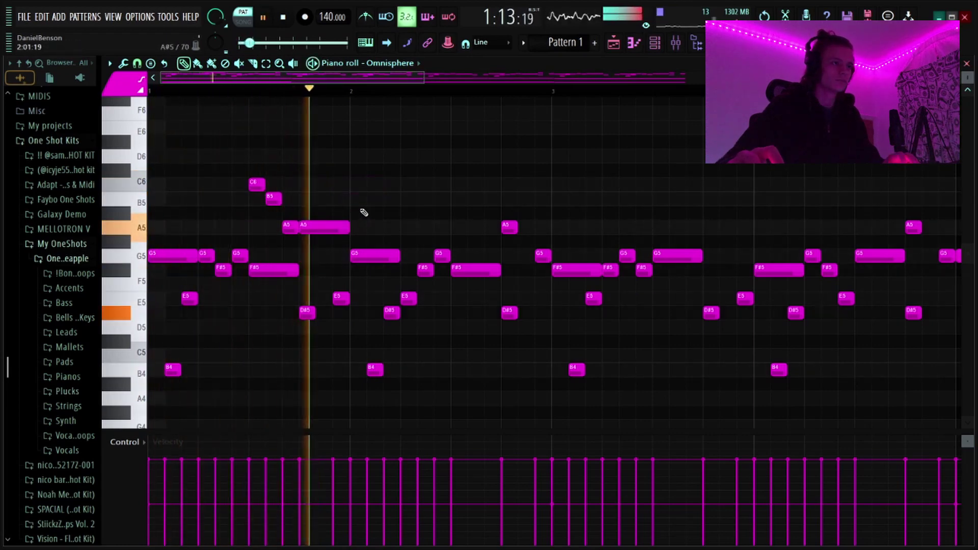
{"action": "key", "text": "space"}
Try a long A5 on bar two's third beat, and add a short B5 above the bar's closing G5.
{"action": "left_click", "coordinate": [452, 227]}
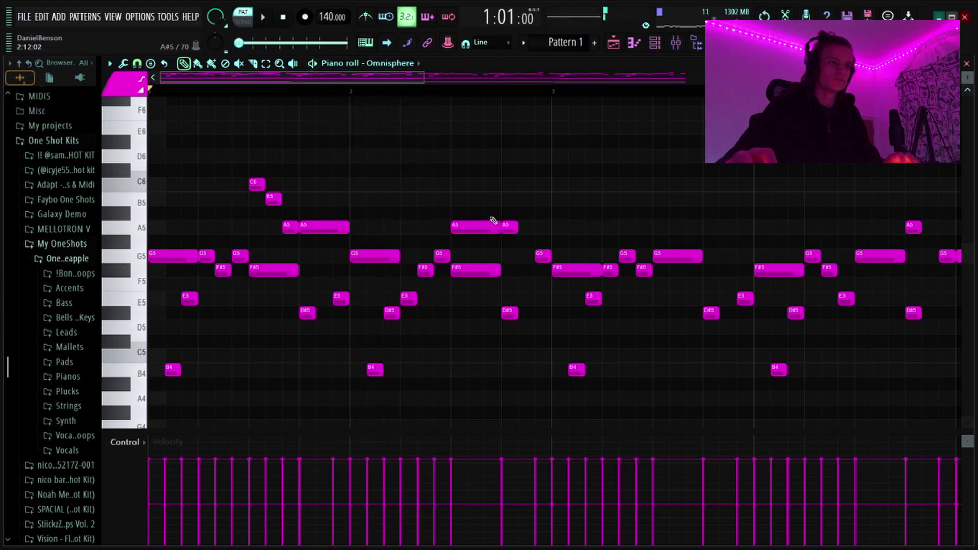
{"action": "mouse_move", "coordinate": [520, 212]}
{"action": "left_mouse_down"}
{"action": "mouse_move", "coordinate": [521, 201]}
{"action": "mouse_move", "coordinate": [552, 201]}
{"action": "left_mouse_up"}
{"action": "key", "text": "space"}
{"action": "right_click", "coordinate": [493, 226]}
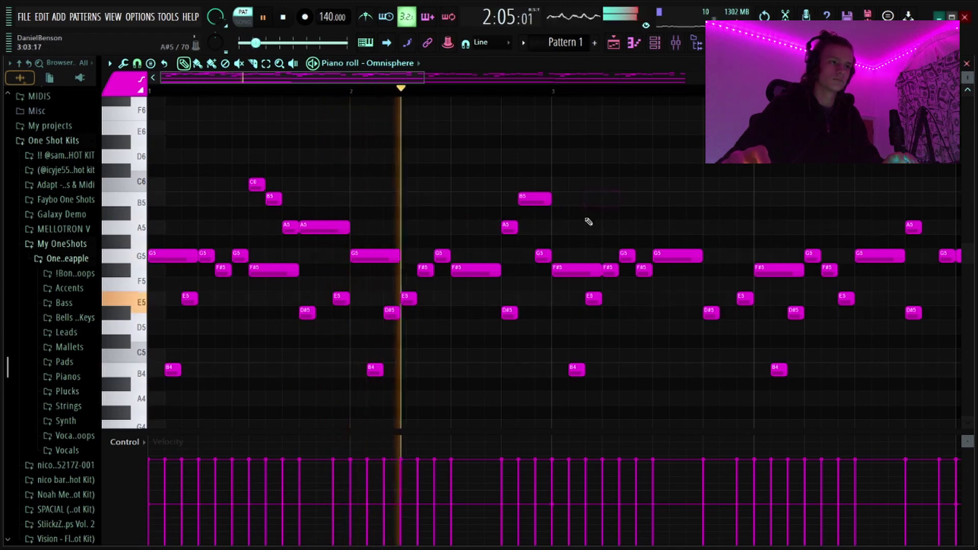
{"action": "key", "text": "space"}
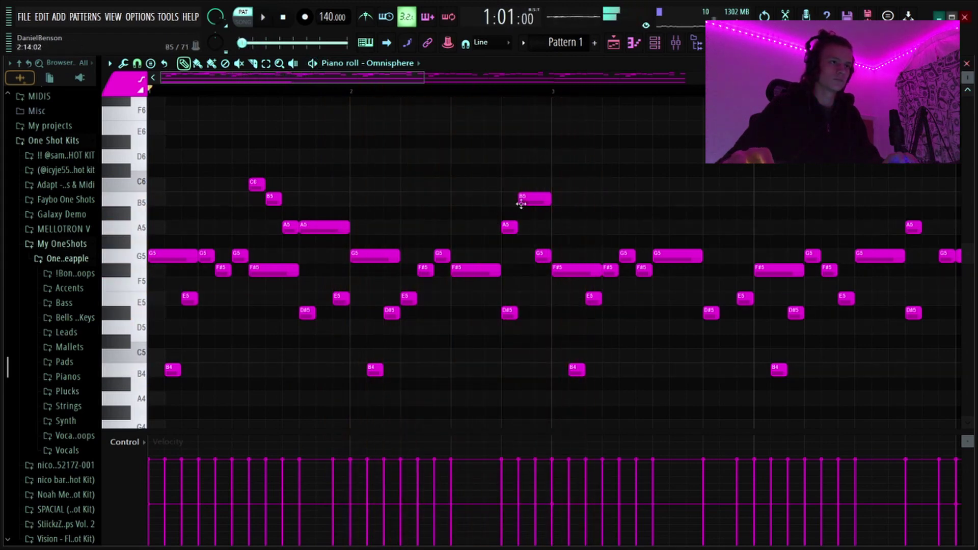
{"action": "left_click_drag", "start_coordinate": [521, 200], "coordinate": [553, 199]}
{"action": "key", "text": "space"}
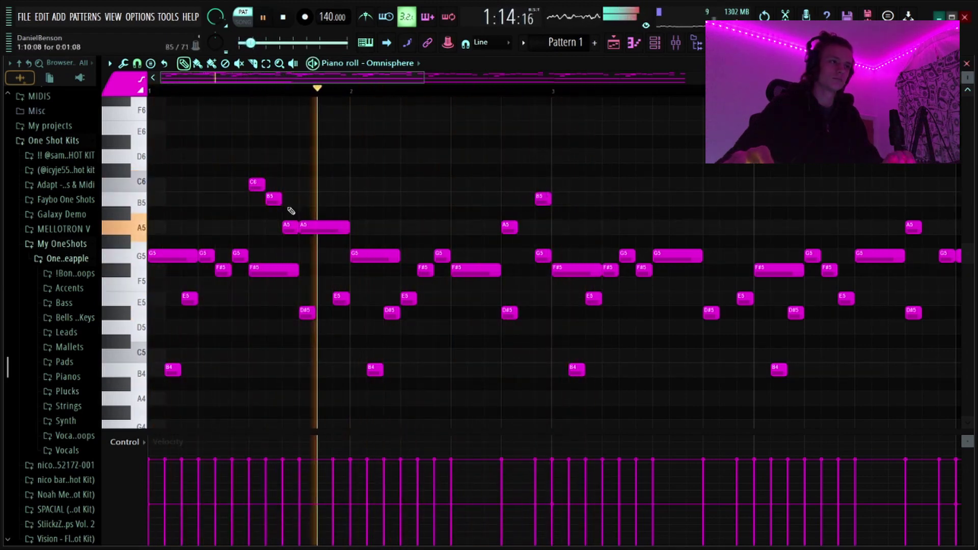
{"action": "key", "text": "space"}
Lower the velocity of bar one's four high notes, C6, B5 and both A5s, and play the pattern.
{"action": "left_click_drag", "start_coordinate": [348, 165], "coordinate": [256, 233]}
{"action": "scroll", "coordinate": [211, 92], "scroll_direction": "up", "scroll_amount": 3}
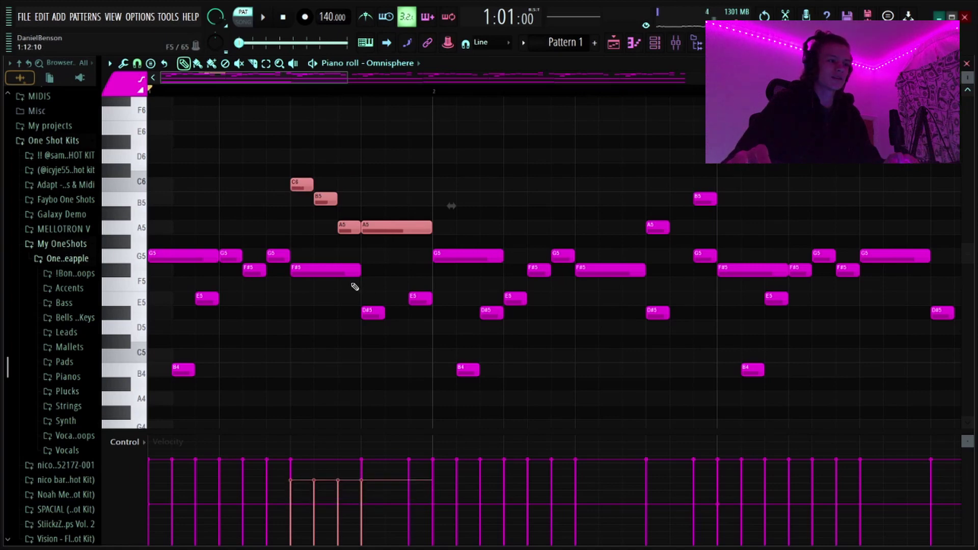
{"action": "left_click", "coordinate": [266, 92]}
{"action": "key", "text": "space"}
{"action": "scroll", "coordinate": [260, 94], "scroll_direction": "down", "scroll_amount": 2}
{"action": "key", "text": "space"}
{"action": "key", "text": "space"}
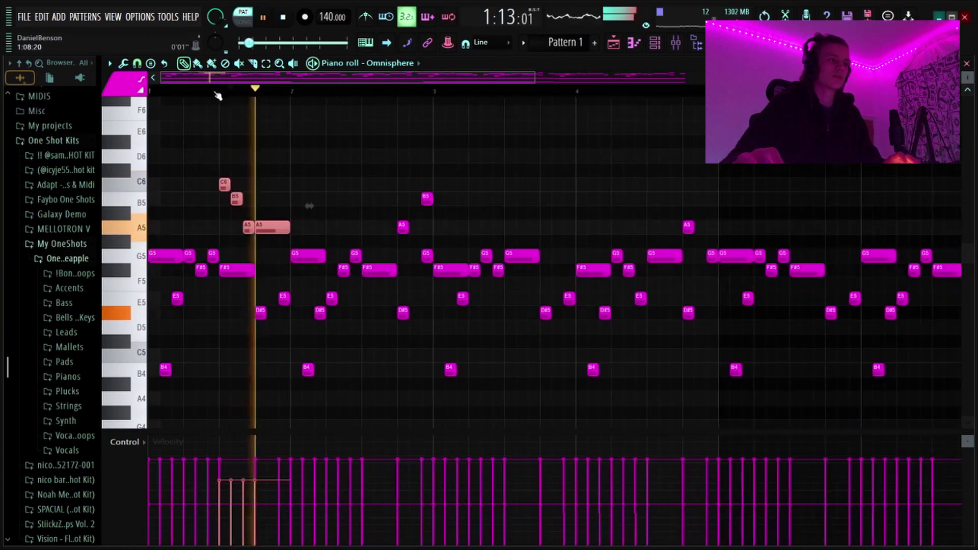
{"action": "left_click_drag", "start_coordinate": [215, 92], "coordinate": [148, 92]}
{"action": "left_click", "coordinate": [245, 138]}
{"action": "right_click", "coordinate": [247, 140]}
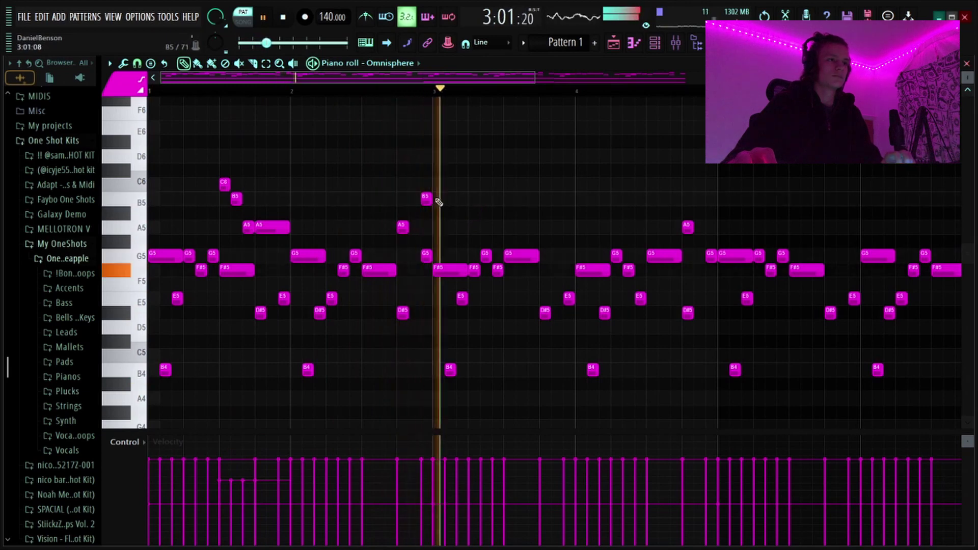
Lower the velocity of bar two's high A5 and B5, and copy bar one's four high notes to bar three's last two beats.
{"action": "key", "text": "space"}
{"action": "left_click_drag", "start_coordinate": [449, 180], "coordinate": [413, 223]}
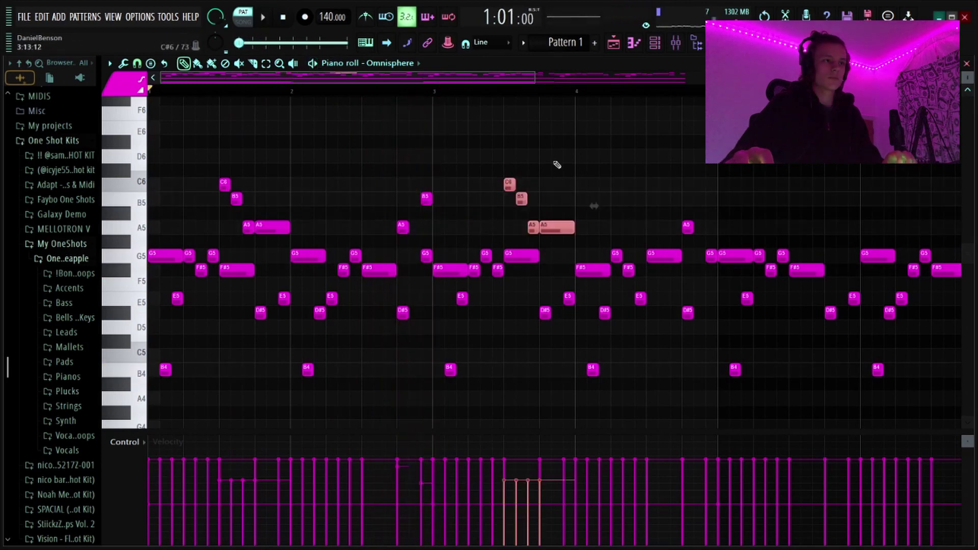
{"action": "left_click", "coordinate": [556, 161]}
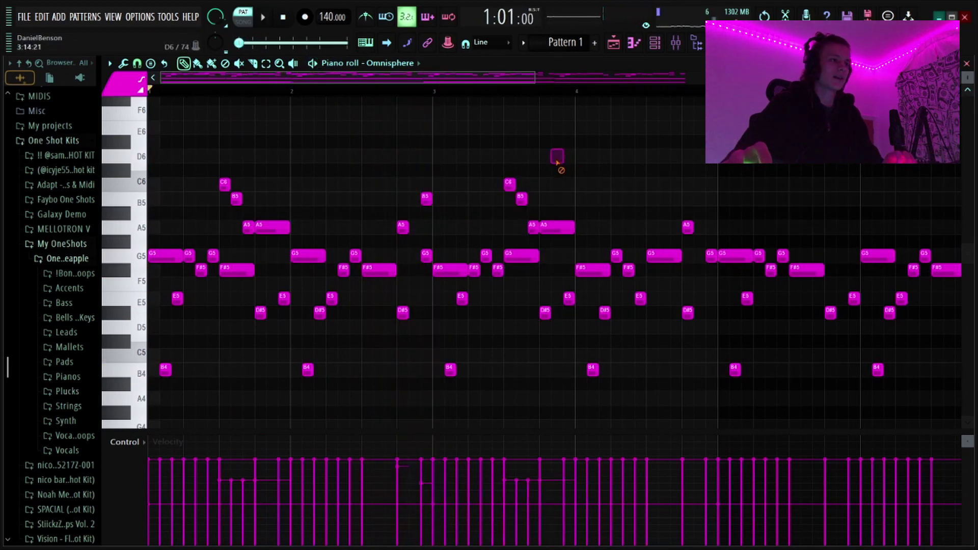
Raise bar three's long A5 on beat four to C#6 and play the pattern through that note.
{"action": "scroll", "coordinate": [531, 95], "scroll_direction": "up", "scroll_amount": 4}
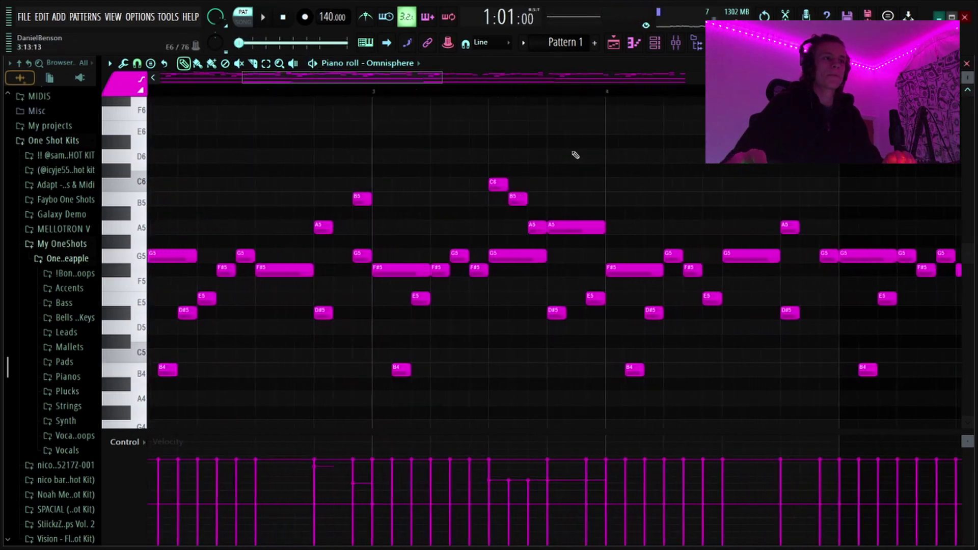
{"action": "scroll", "coordinate": [572, 171], "scroll_direction": "down", "scroll_amount": 4}
{"action": "scroll", "coordinate": [540, 96], "scroll_direction": "down", "scroll_amount": 3}
{"action": "scroll", "coordinate": [568, 194], "scroll_direction": "up", "scroll_amount": 3}
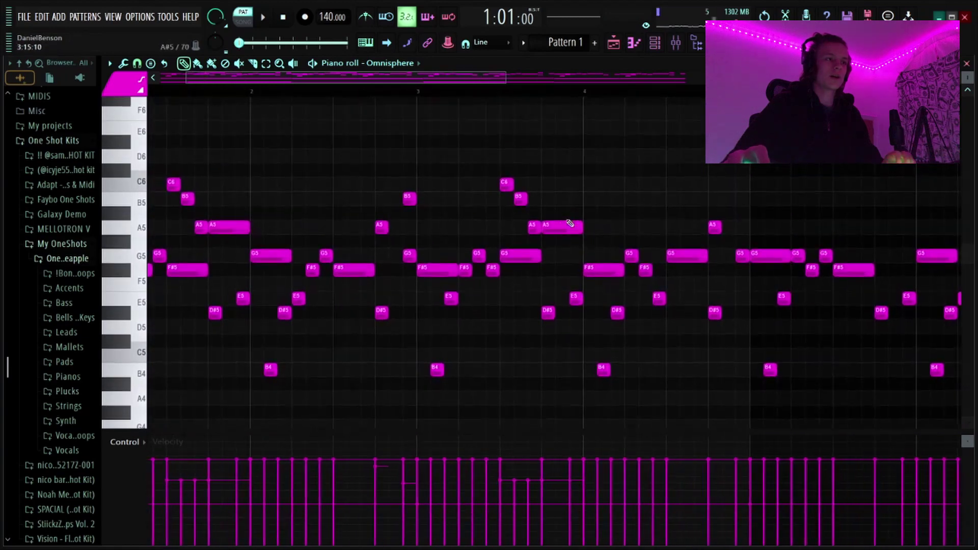
{"action": "left_click_drag", "start_coordinate": [571, 229], "coordinate": [568, 241]}
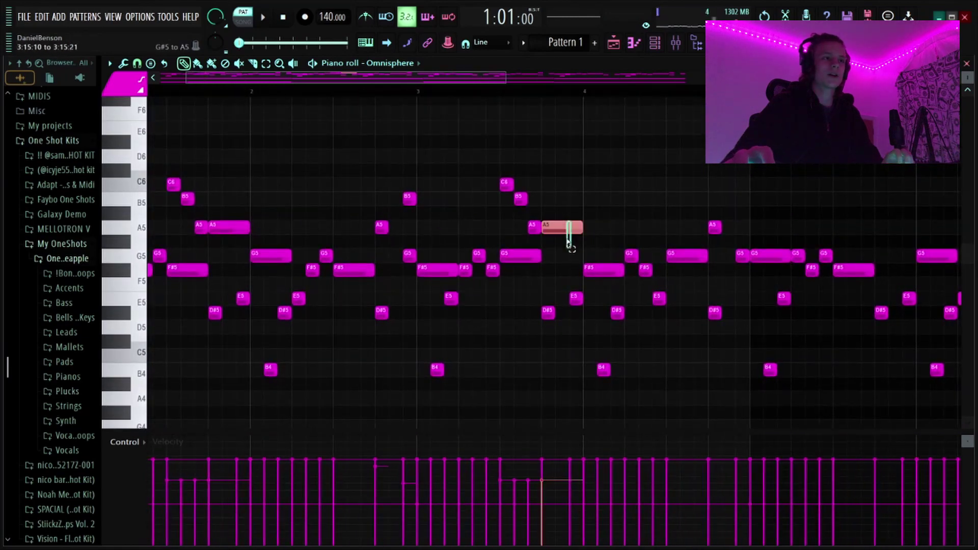
{"action": "scroll", "coordinate": [570, 243], "scroll_direction": "down", "scroll_amount": 3}
{"action": "key", "text": "space"}
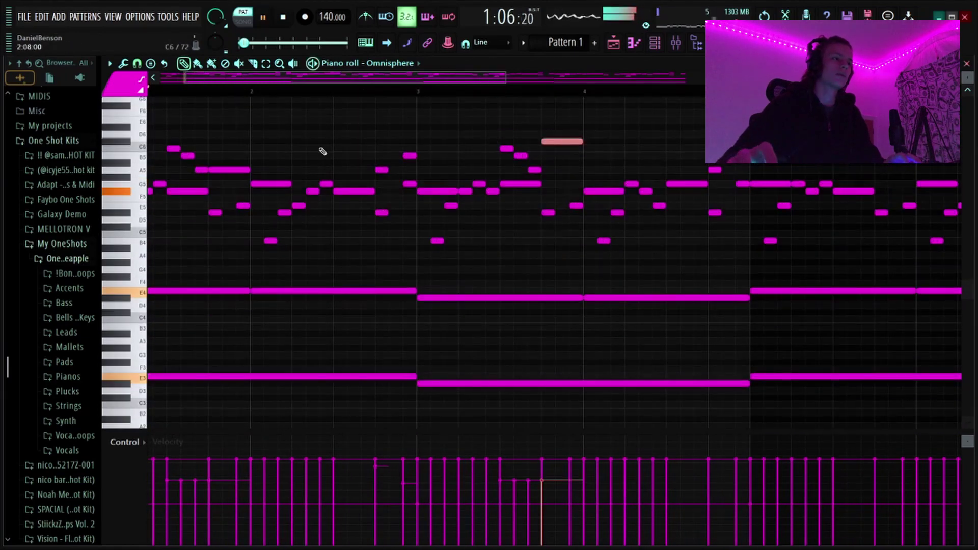
{"action": "scroll", "coordinate": [235, 96], "scroll_direction": "down", "scroll_amount": 3}
{"action": "scroll", "coordinate": [236, 98], "scroll_direction": "up", "scroll_amount": 1}
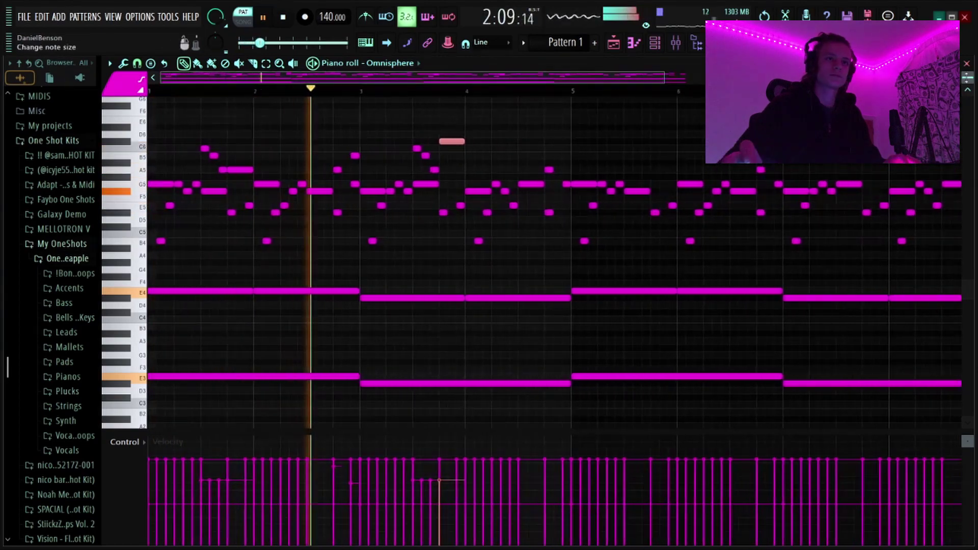
{"action": "left_click_drag", "start_coordinate": [967, 78], "coordinate": [968, 67]}
{"action": "scroll", "coordinate": [360, 142], "scroll_direction": "up", "scroll_amount": 5}
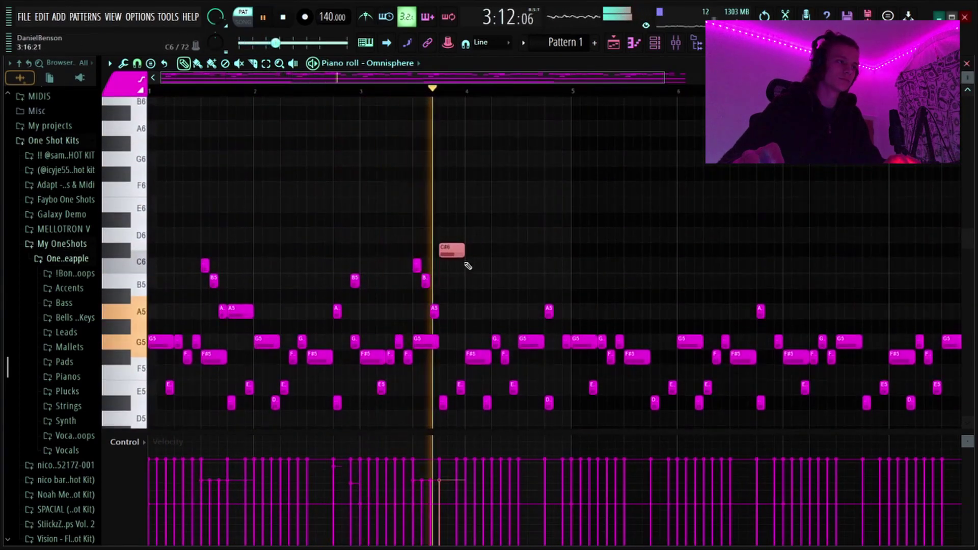
{"action": "key", "text": "space"}
Raise bar three's long high note on beat four to E6 and play the pattern.
{"action": "left_click_drag", "start_coordinate": [450, 246], "coordinate": [437, 203]}
{"action": "key", "text": "space"}
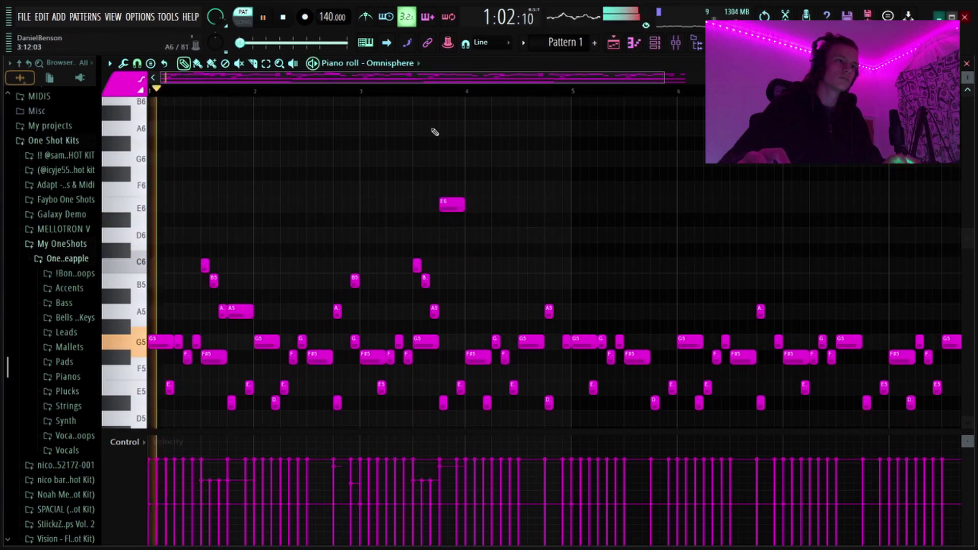
{"action": "left_click", "coordinate": [423, 90]}
{"action": "key", "text": "space"}
{"action": "scroll", "coordinate": [479, 94], "scroll_direction": "up", "scroll_amount": 1}
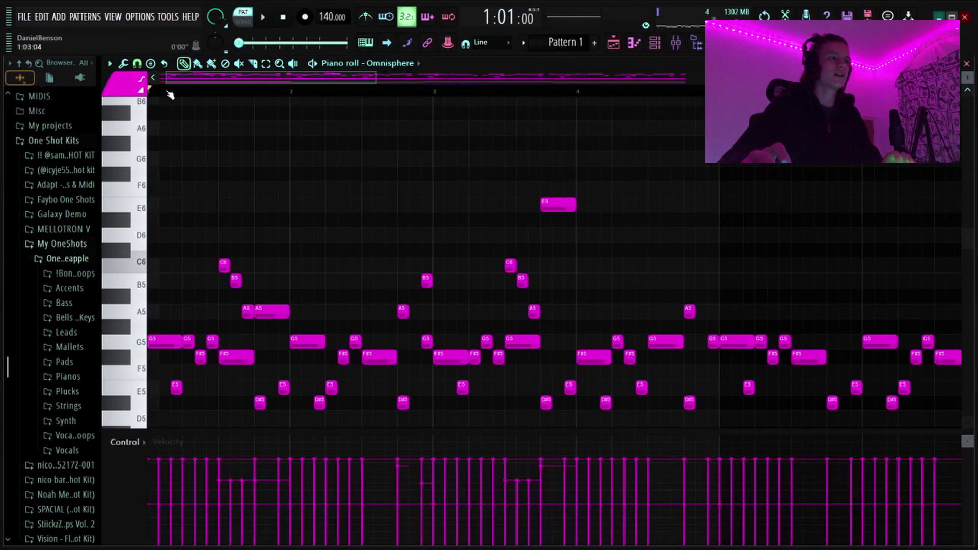
{"action": "scroll", "coordinate": [164, 94], "scroll_direction": "up", "scroll_amount": 2}
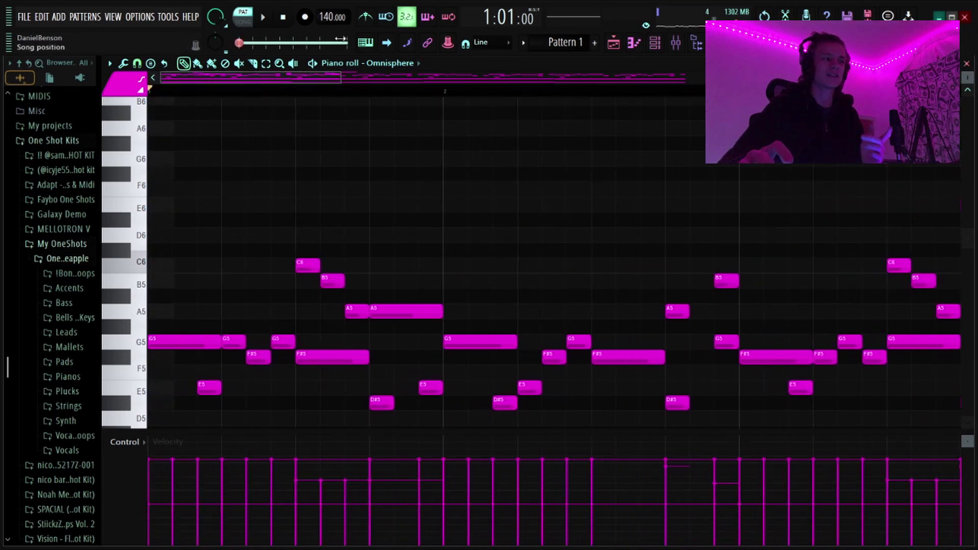
Try three consecutive short E6 notes at the start of bar one and play the pattern.
{"action": "scroll", "coordinate": [968, 78], "scroll_direction": "up", "scroll_amount": 1}
{"action": "scroll", "coordinate": [190, 235], "scroll_direction": "up", "scroll_amount": 2}
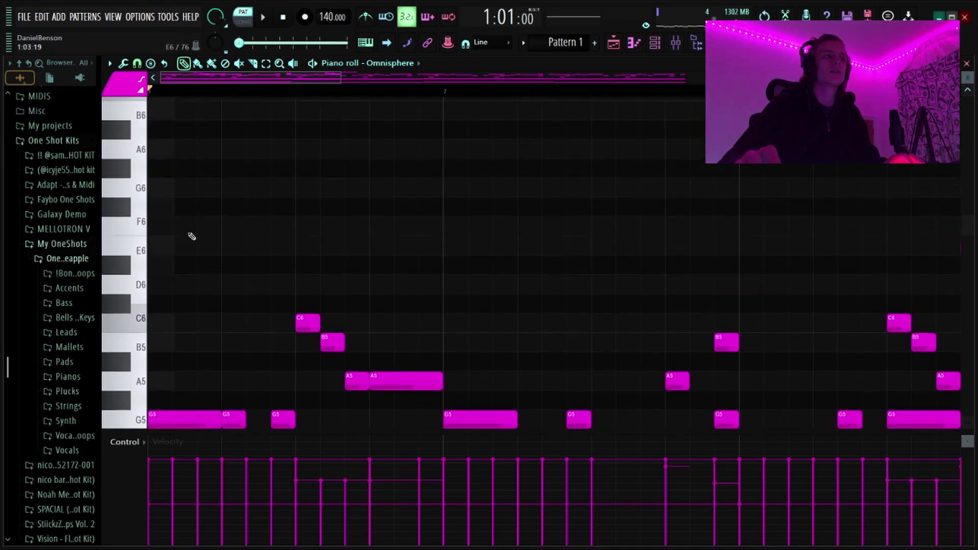
{"action": "scroll", "coordinate": [189, 93], "scroll_direction": "up", "scroll_amount": 2}
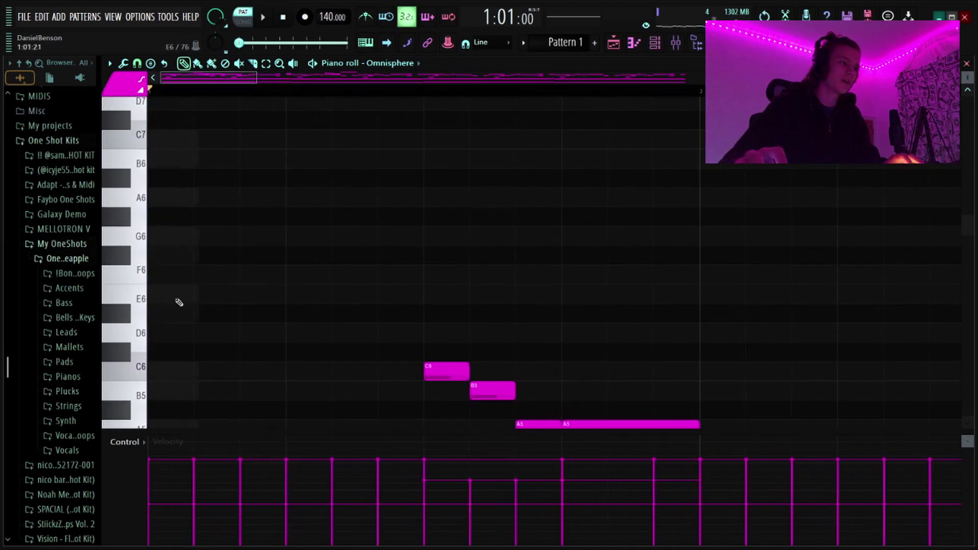
{"action": "left_click", "coordinate": [185, 296]}
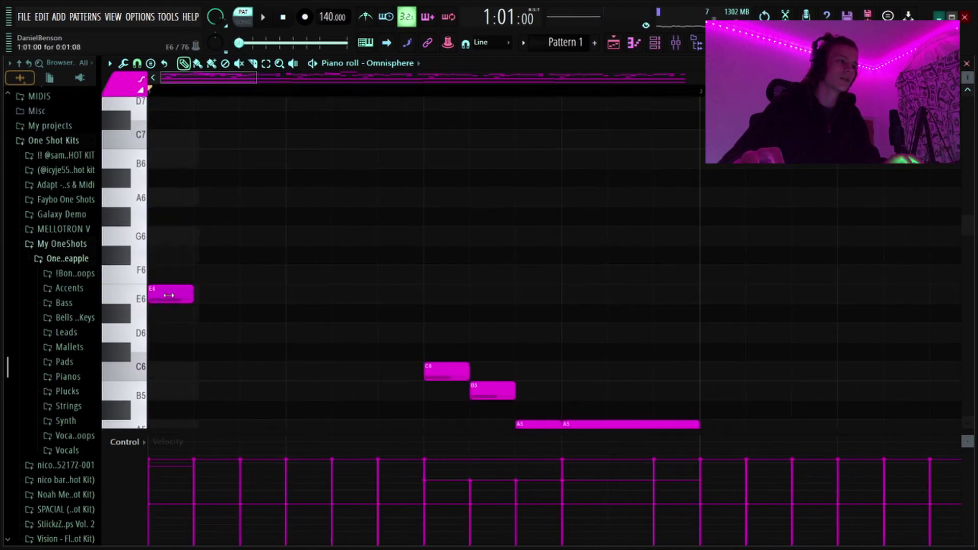
{"action": "left_click", "coordinate": [198, 294]}
{"action": "left_click", "coordinate": [245, 293]}
{"action": "key", "text": "space"}
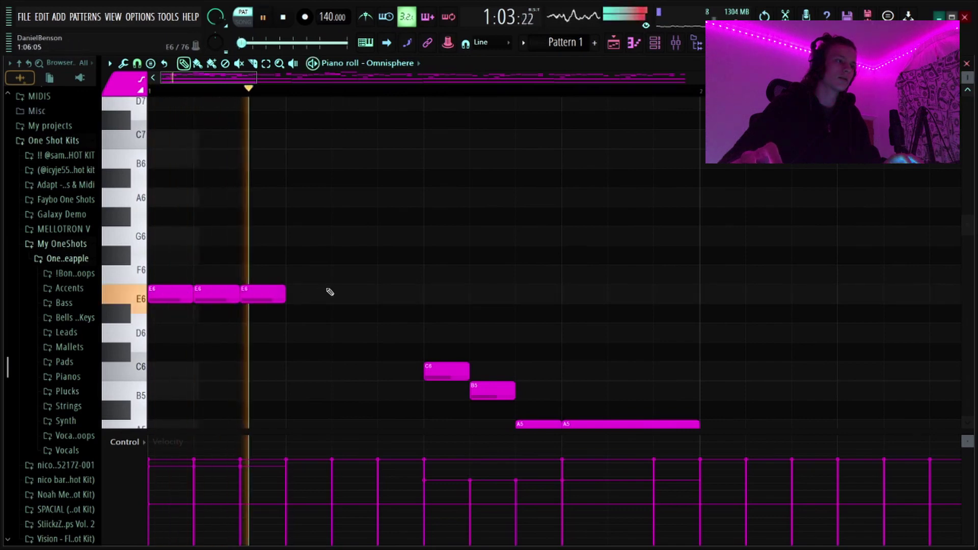
{"action": "key", "text": "space"}
{"action": "key", "text": "space"}
{"action": "key", "text": "space"}
Strum all notes in the pattern with a slight start-time strength, preserving note ends, and preview the result.
{"action": "scroll", "coordinate": [238, 82], "scroll_direction": "down", "scroll_amount": 4}
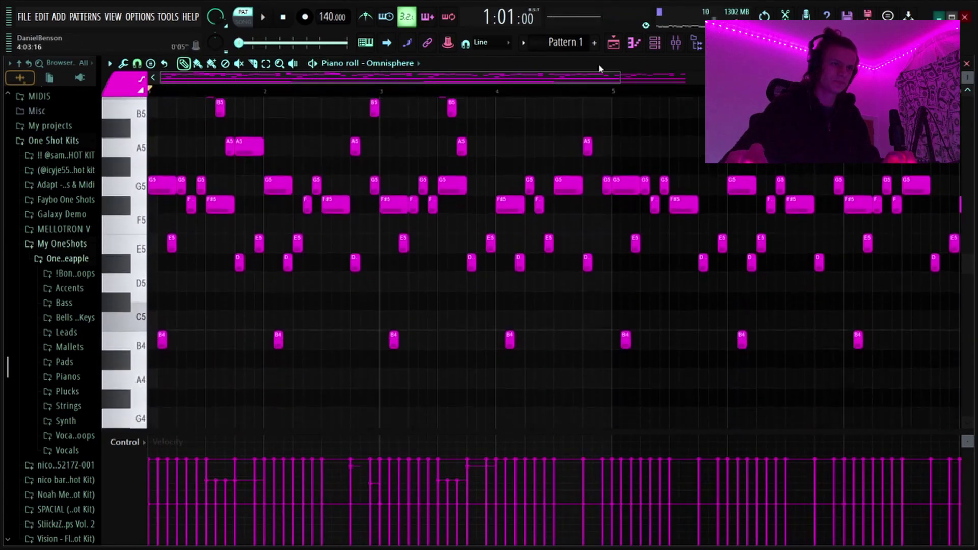
{"action": "scroll", "coordinate": [789, 183], "scroll_direction": "down", "scroll_amount": 2}
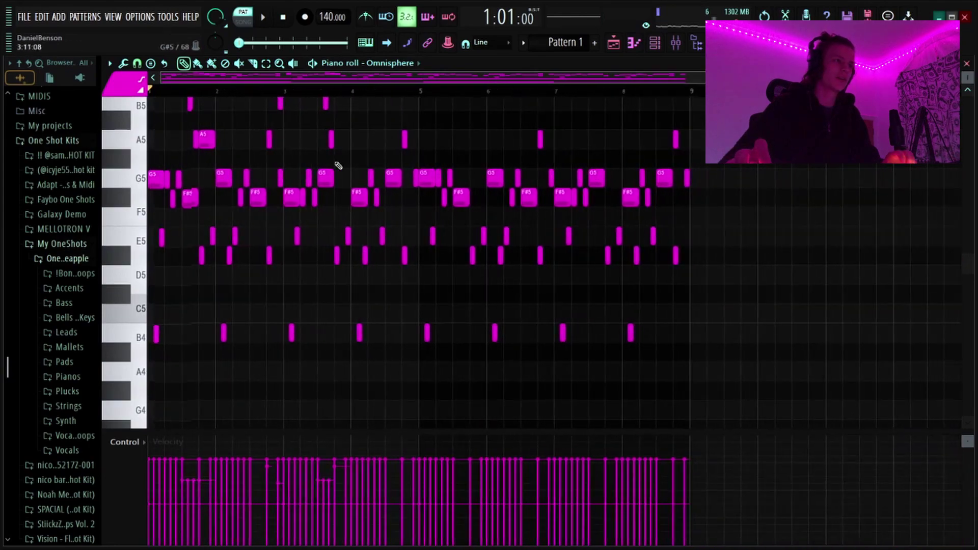
{"action": "scroll", "coordinate": [338, 166], "scroll_direction": "down", "scroll_amount": 3}
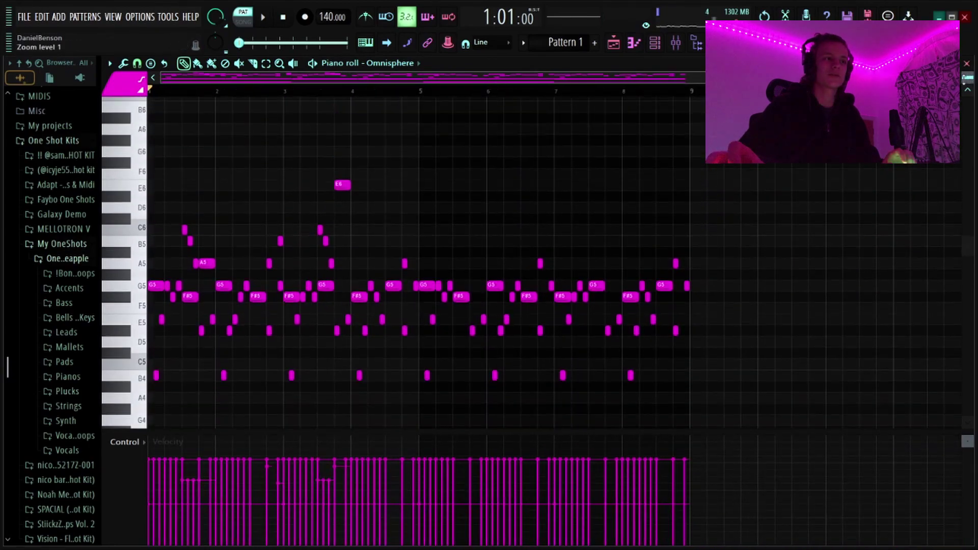
{"action": "scroll", "coordinate": [541, 200], "scroll_direction": "down", "scroll_amount": 3}
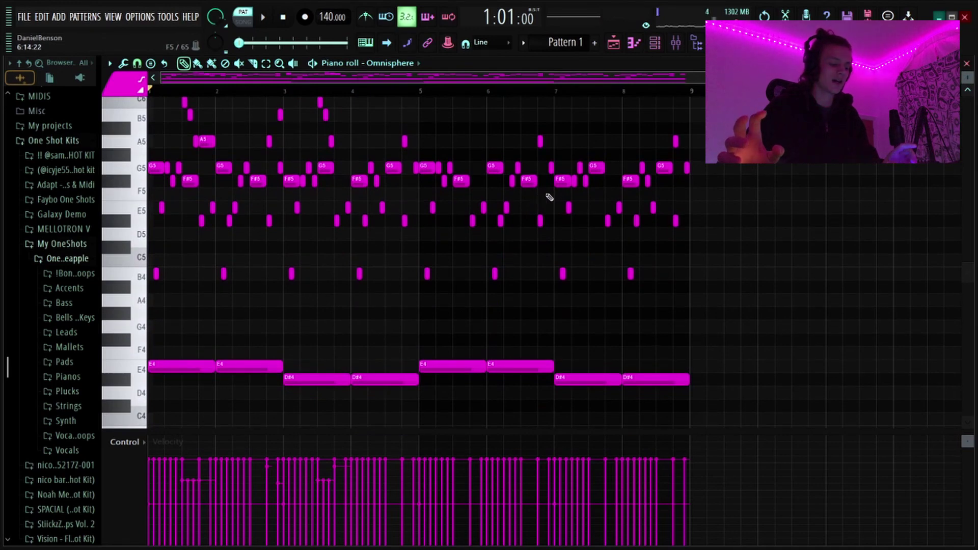
{"action": "key", "text": "ctrl+a"}
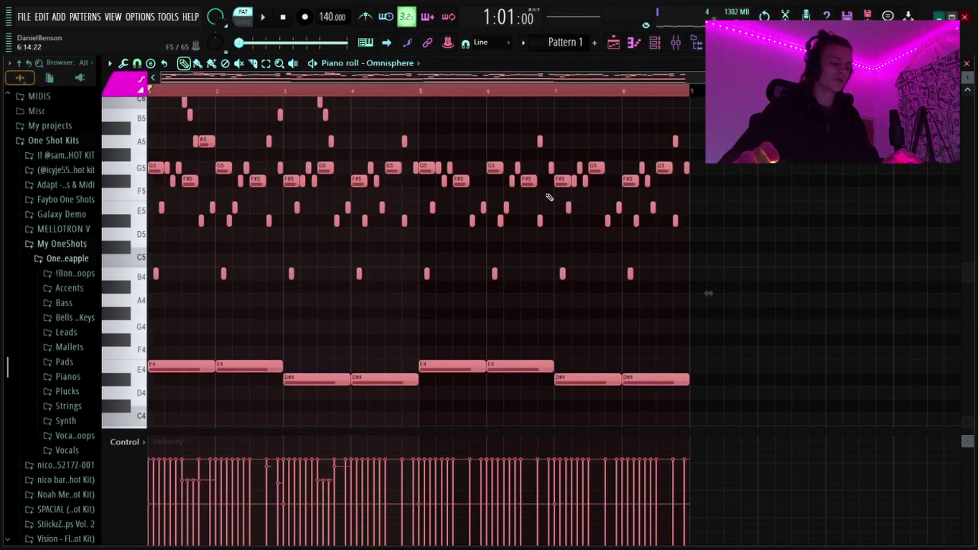
{"action": "key", "text": "alt+s"}
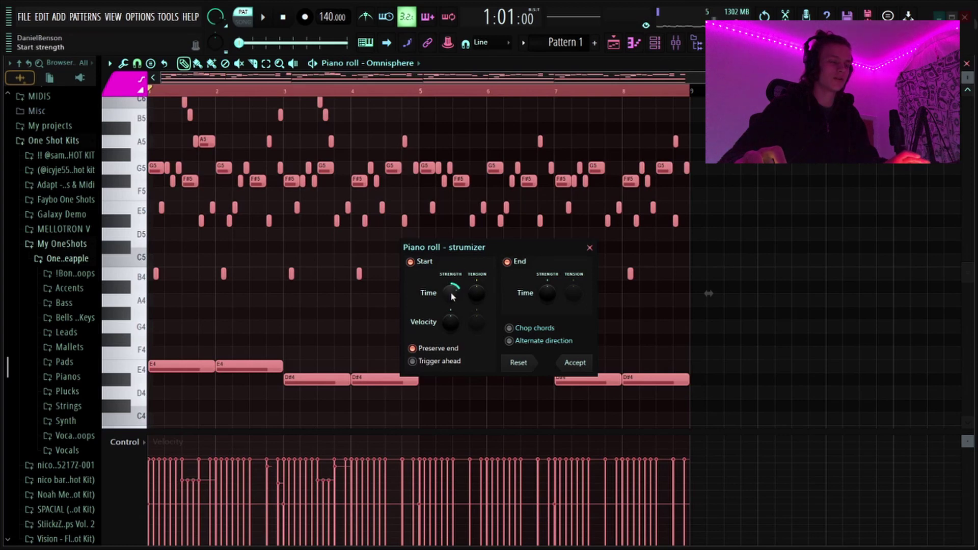
{"action": "key", "text": "space"}
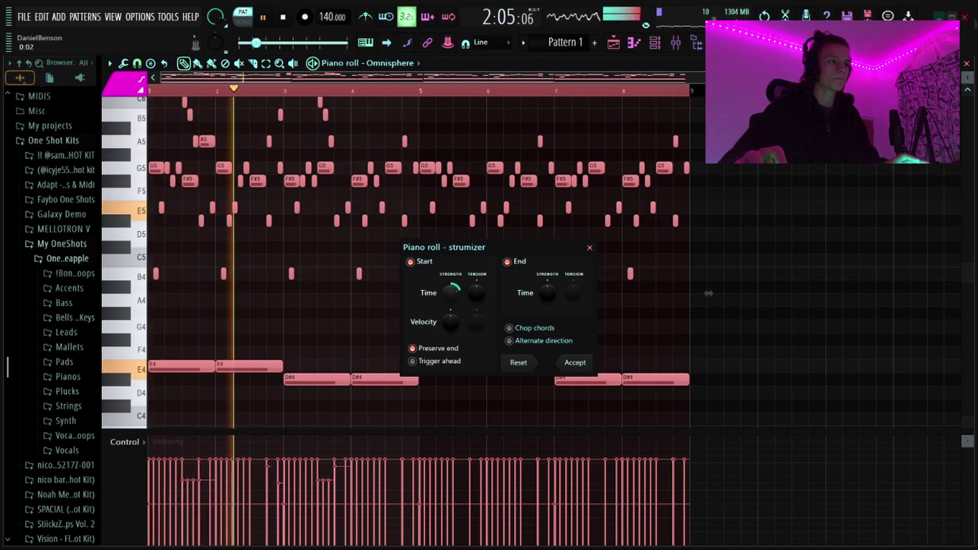
{"action": "left_click", "coordinate": [575, 362]}
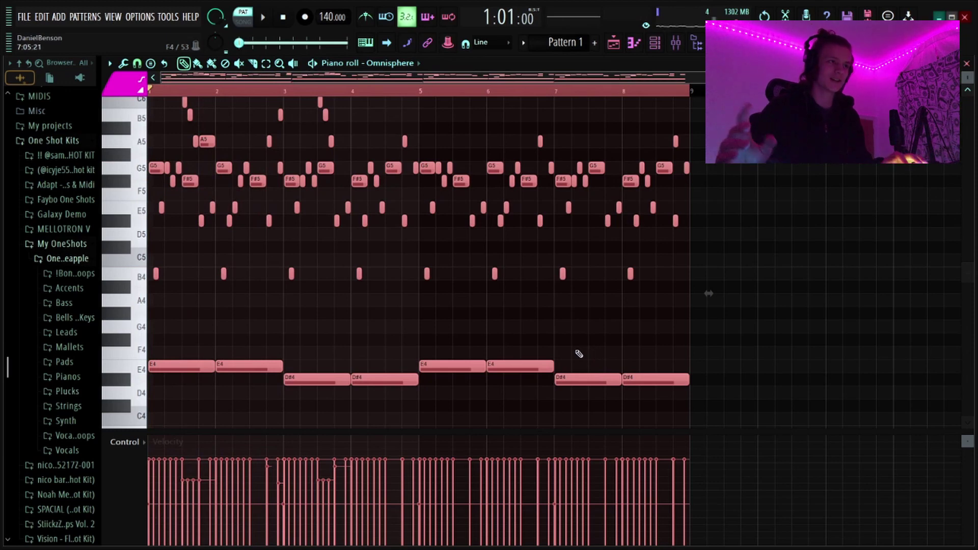
Randomize the velocity of all notes by a slight bipolar amount and play the pattern.
{"action": "key", "text": "alt+r"}
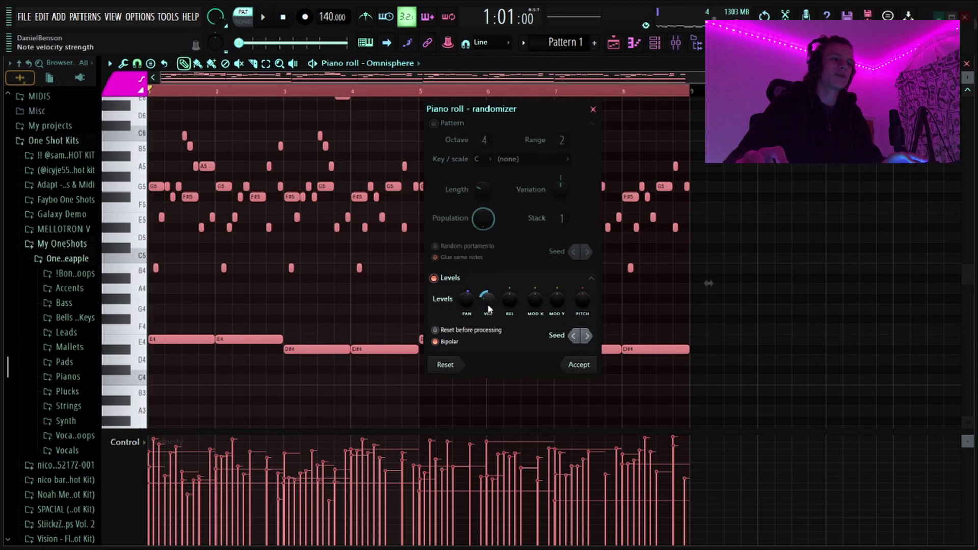
{"action": "left_click_drag", "start_coordinate": [488, 307], "coordinate": [488, 320]}
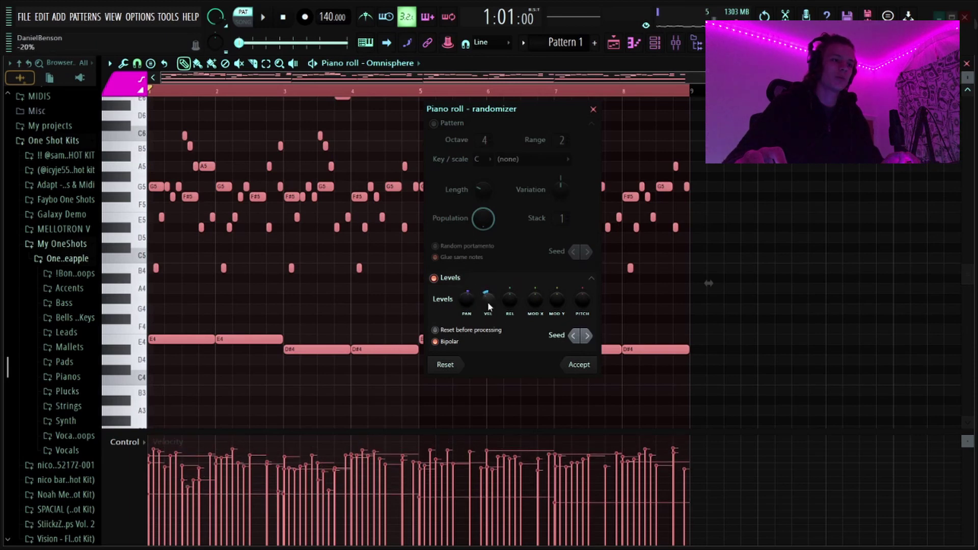
{"action": "left_click", "coordinate": [587, 364]}
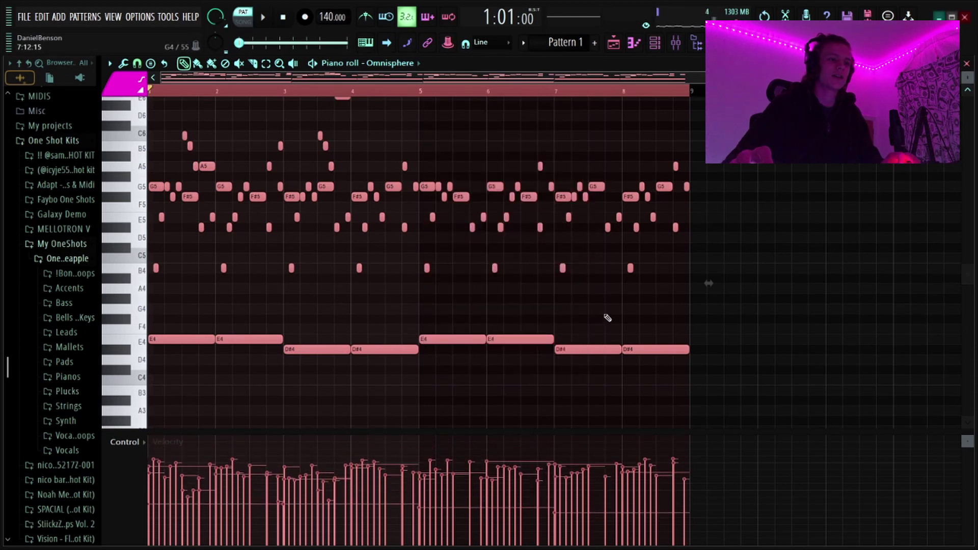
{"action": "key", "text": "space"}
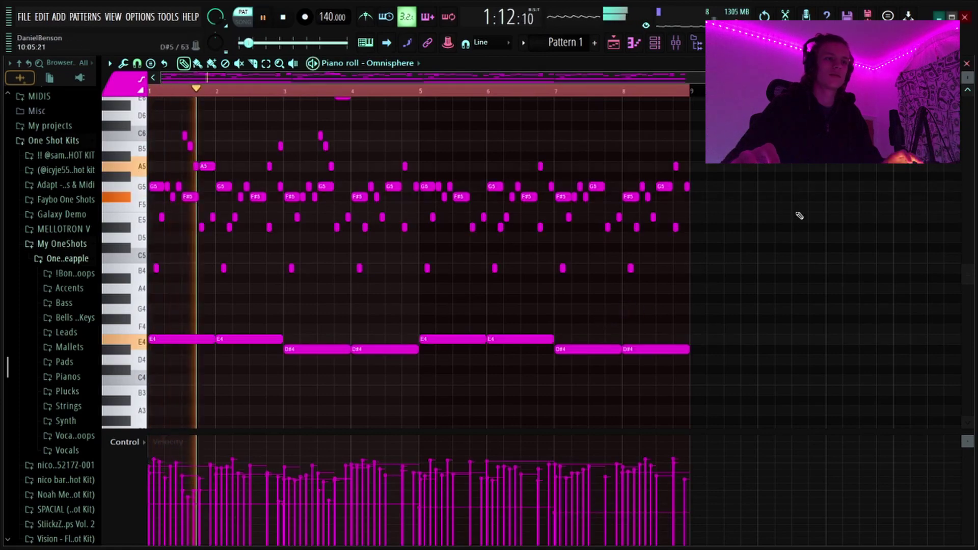
{"action": "left_click_drag", "start_coordinate": [967, 78], "coordinate": [967, 73]}
{"action": "scroll", "coordinate": [193, 98], "scroll_direction": "up", "scroll_amount": 4}
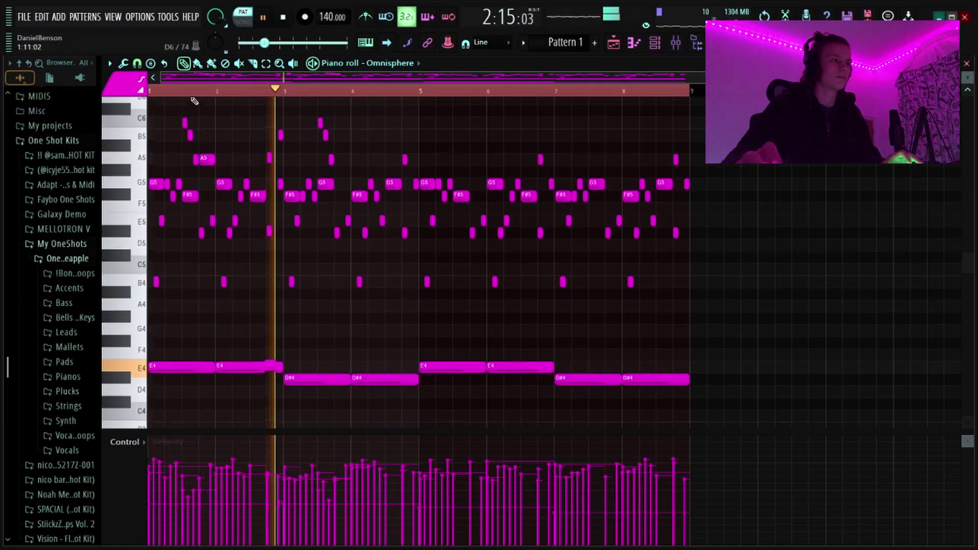
{"action": "scroll", "coordinate": [201, 94], "scroll_direction": "up", "scroll_amount": 4}
{"action": "left_click_drag", "start_coordinate": [221, 79], "coordinate": [196, 80]}
{"action": "double_click", "coordinate": [196, 91]}
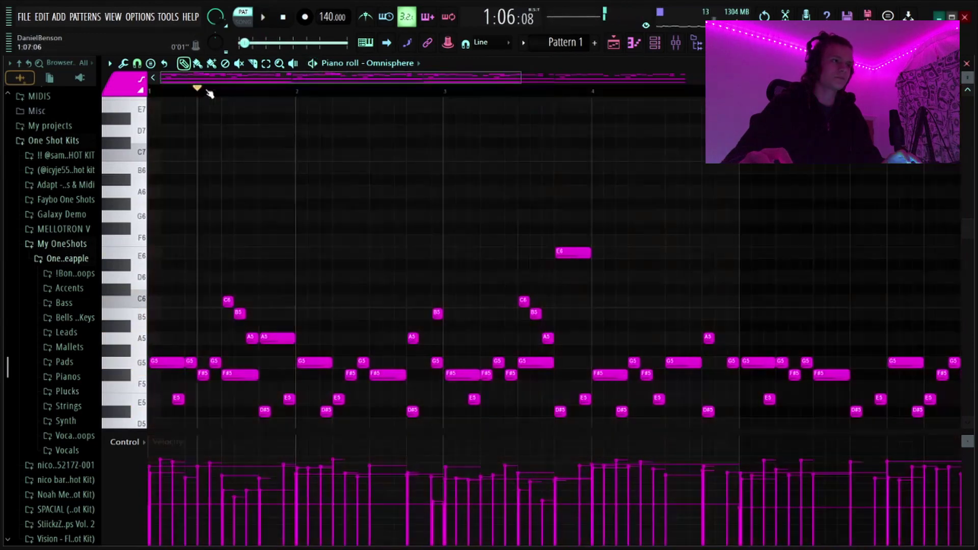
{"action": "key", "text": "space"}
Add three consecutive E6 notes above the melody at the start of bar one and play them.
{"action": "left_click_drag", "start_coordinate": [967, 78], "coordinate": [967, 74]}
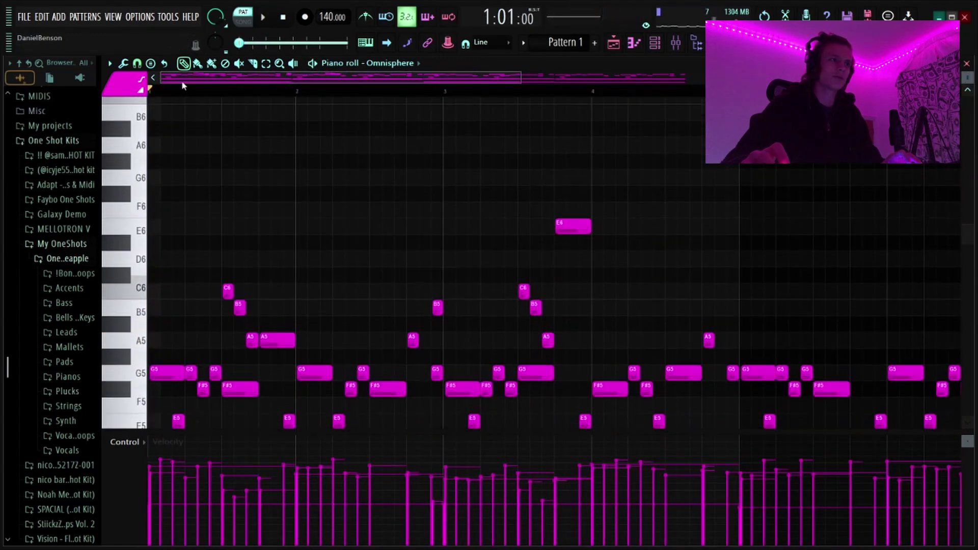
{"action": "scroll", "coordinate": [182, 91], "scroll_direction": "up", "scroll_amount": 4}
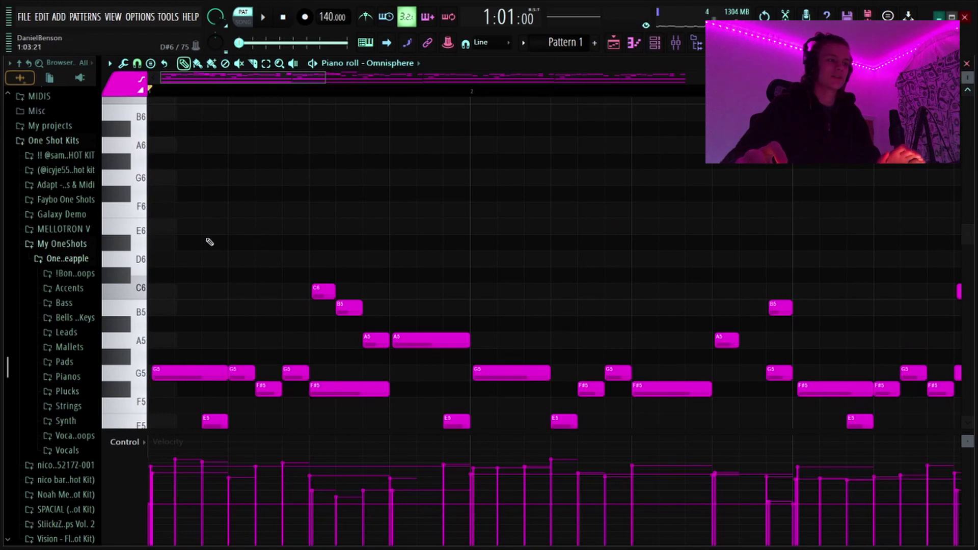
{"action": "left_click_drag", "start_coordinate": [187, 228], "coordinate": [161, 227]}
{"action": "left_click", "coordinate": [185, 228]}
{"action": "left_click", "coordinate": [205, 228]}
{"action": "key", "text": "space"}
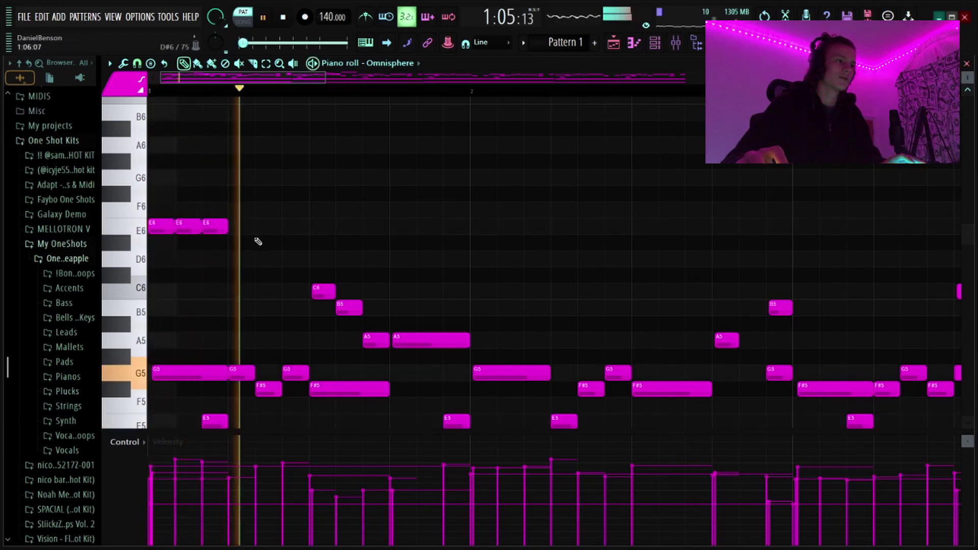
{"action": "key", "text": "space"}
{"action": "key", "text": "space"}
{"action": "key", "text": "space"}
Shorten all three E6 notes at the start of bar one to half their length.
{"action": "left_click_drag", "start_coordinate": [206, 218], "coordinate": [162, 233]}
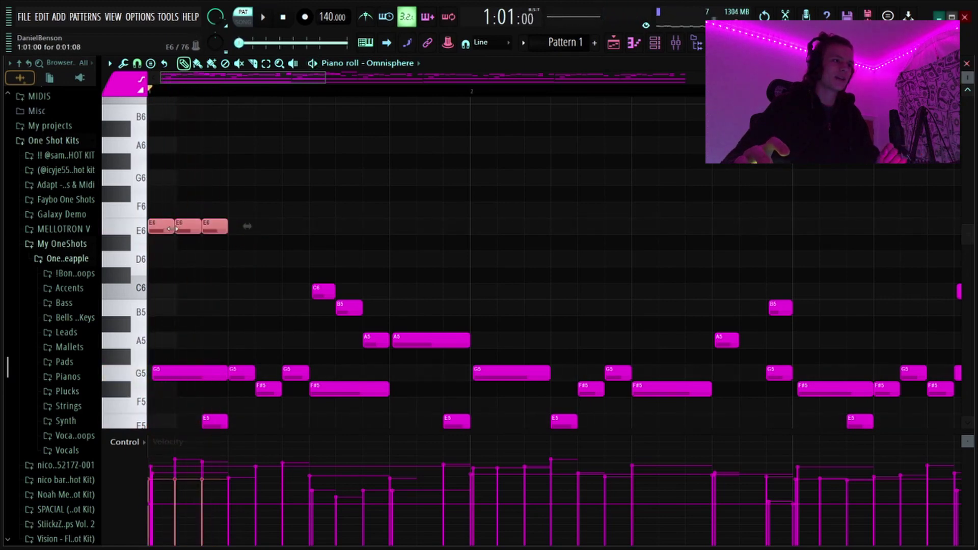
{"action": "left_click", "coordinate": [152, 63]}
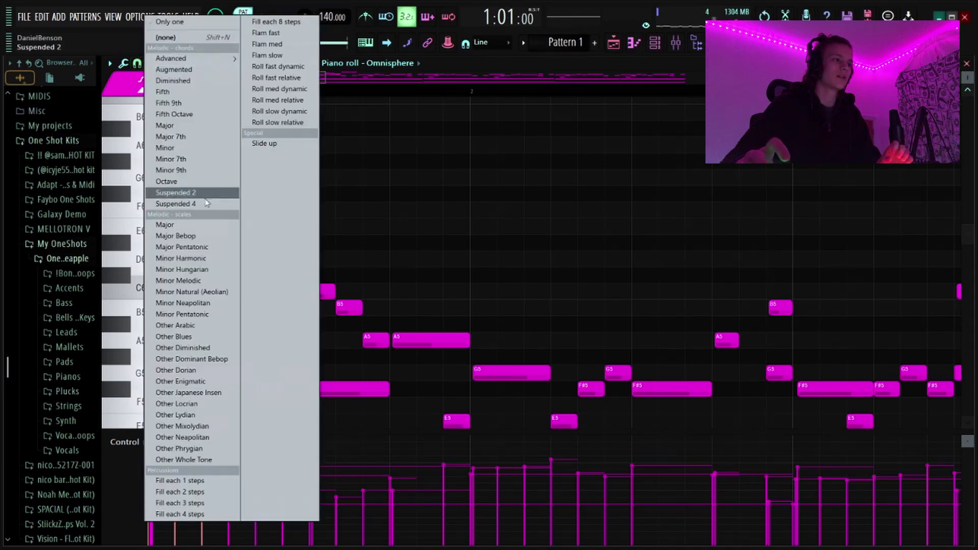
{"action": "left_click", "coordinate": [137, 63]}
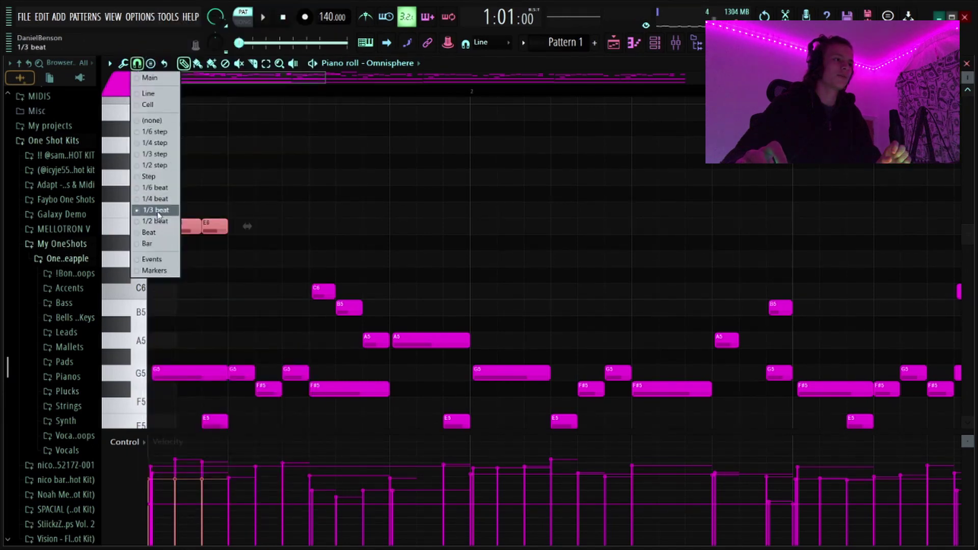
{"action": "left_click", "coordinate": [257, 174]}
{"action": "right_click", "coordinate": [261, 177]}
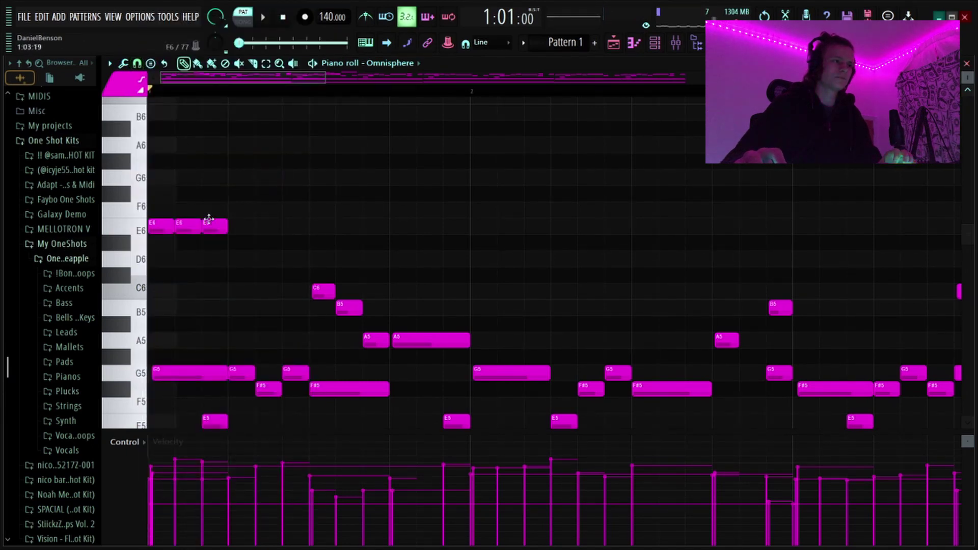
{"action": "left_click_drag", "start_coordinate": [235, 221], "coordinate": [168, 227]}
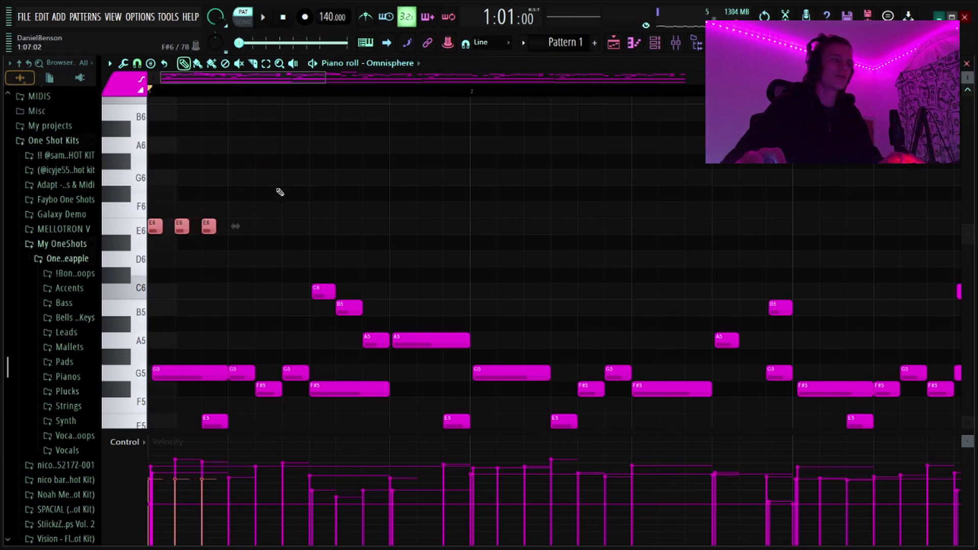
Play the shortened notes and extend the third E6 up to the C6 on bar one's third beat.
{"action": "scroll", "coordinate": [188, 96], "scroll_direction": "down", "scroll_amount": 2}
{"action": "scroll", "coordinate": [189, 96], "scroll_direction": "up", "scroll_amount": 3}
{"action": "key", "text": "space"}
{"action": "key", "text": "space"}
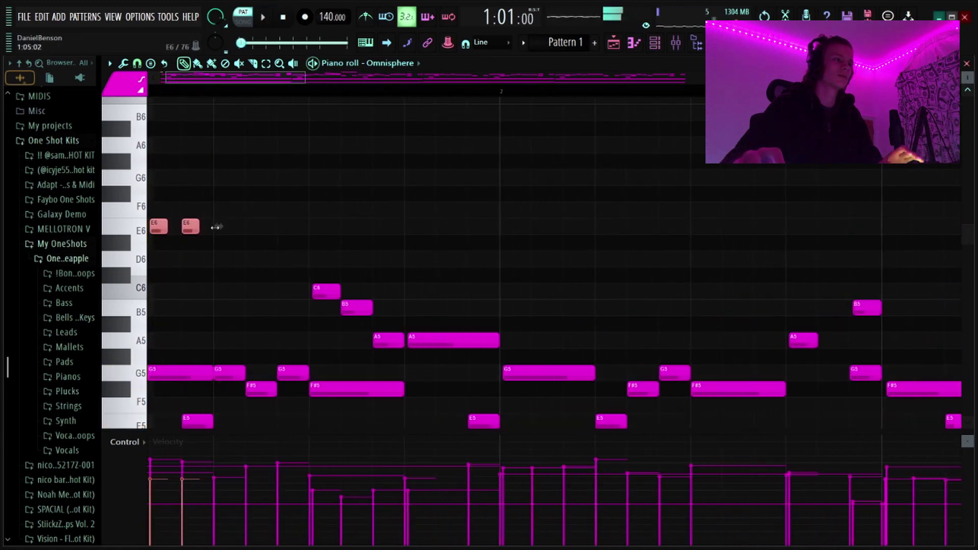
{"action": "key", "text": "space"}
{"action": "left_click", "coordinate": [264, 227]}
{"action": "key", "text": "space"}
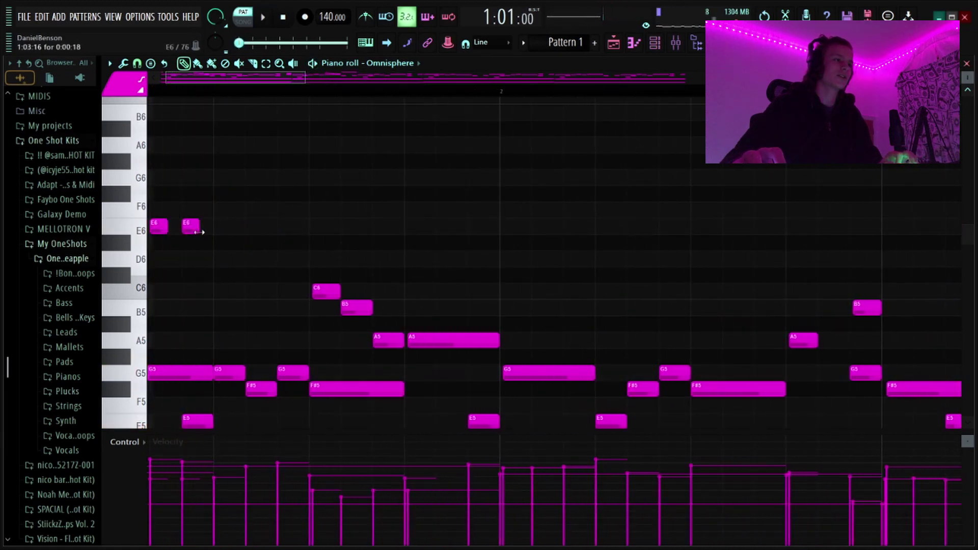
{"action": "left_click_drag", "start_coordinate": [198, 233], "coordinate": [302, 234]}
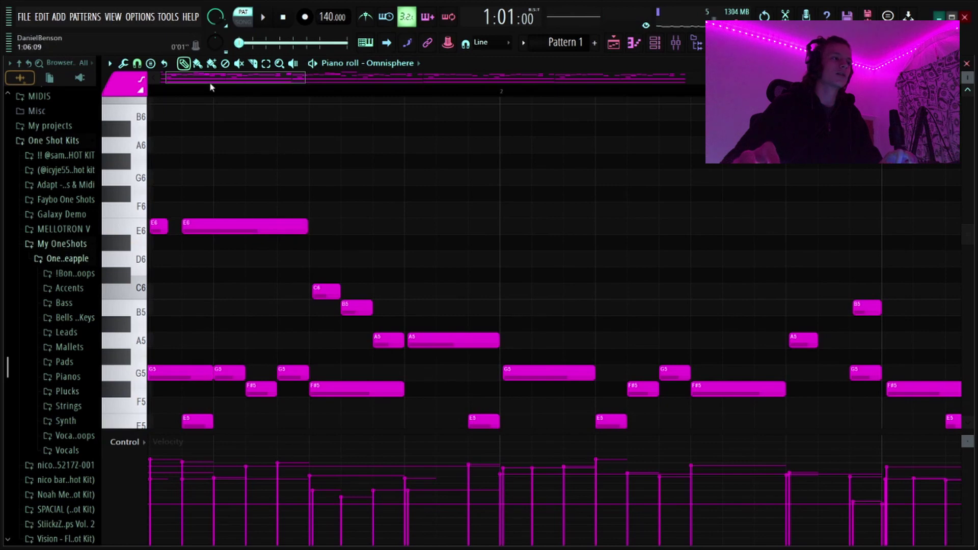
Lower the velocity of the second and third E6 notes in bar one and play the pattern.
{"action": "scroll", "coordinate": [211, 87], "scroll_direction": "down", "scroll_amount": 2}
{"action": "left_click_drag", "start_coordinate": [152, 204], "coordinate": [227, 234]}
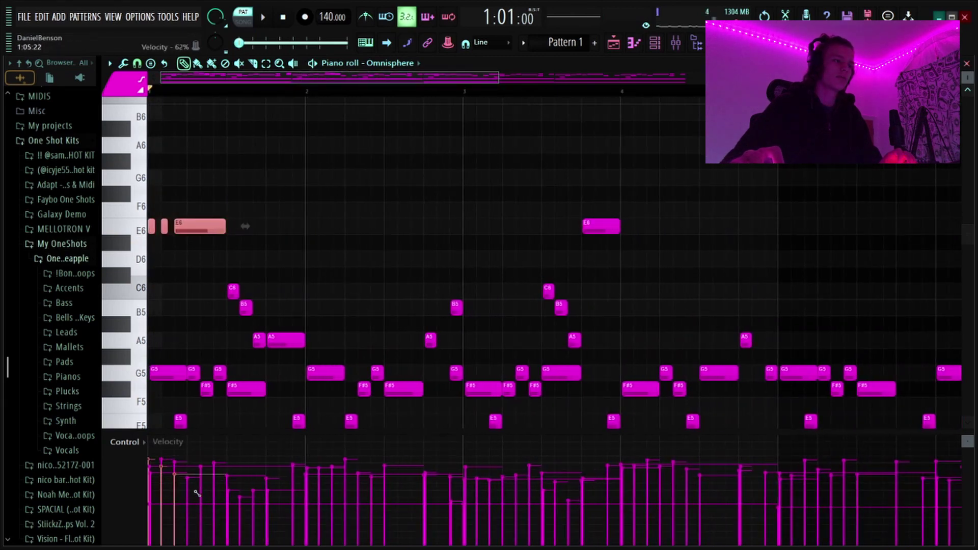
{"action": "key", "text": "space"}
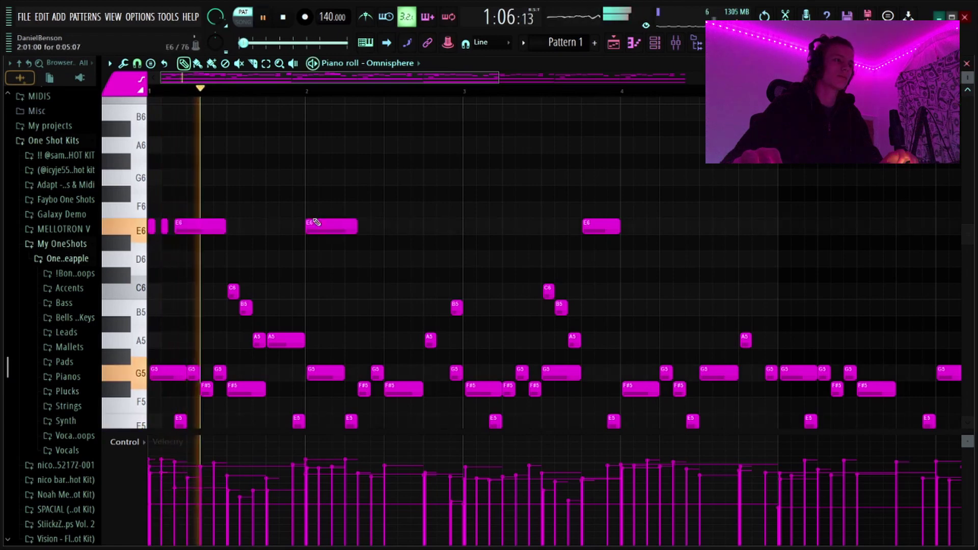
{"action": "key", "text": "space"}
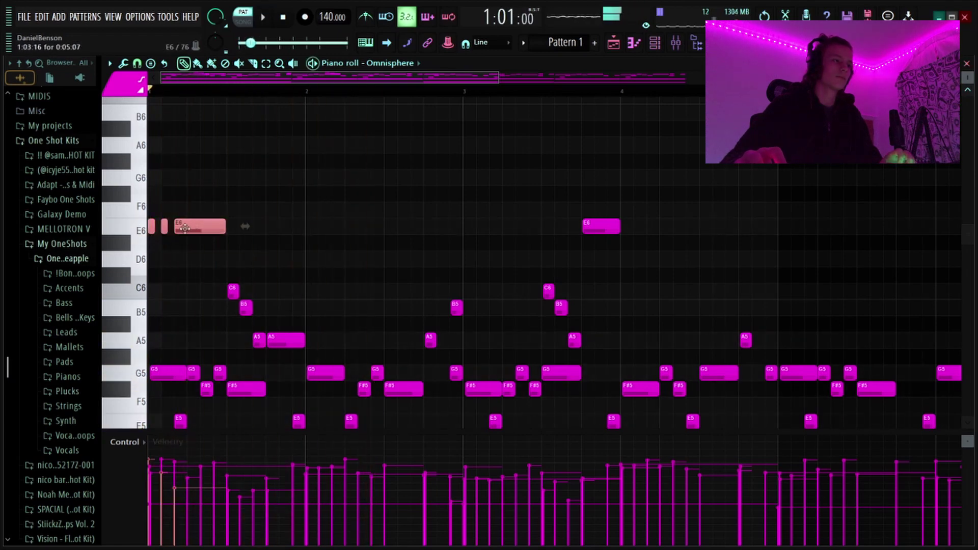
Copy bar one's three E6 notes to the start of bar five and play the pattern.
{"action": "left_click_drag", "start_coordinate": [187, 225], "coordinate": [817, 226]}
{"action": "scroll", "coordinate": [503, 212], "scroll_direction": "down", "scroll_amount": 3}
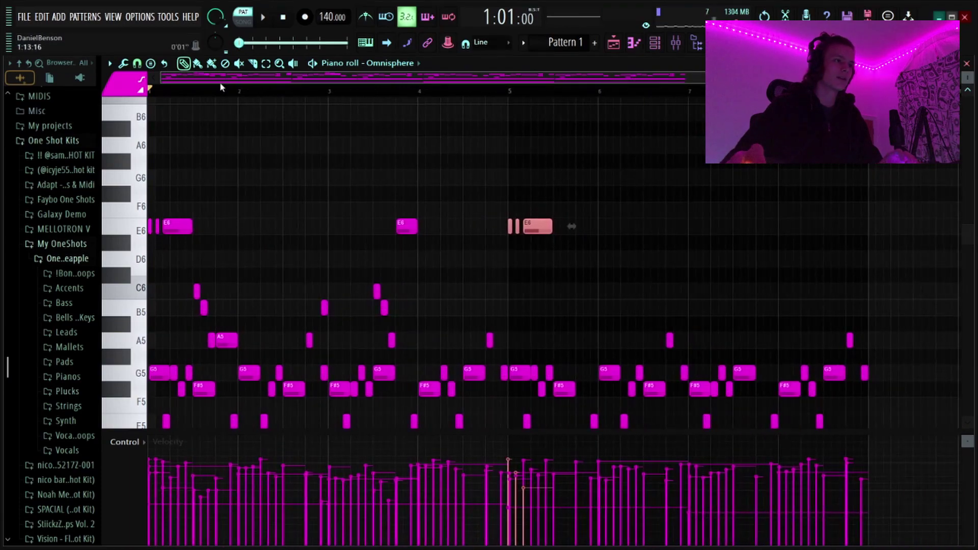
{"action": "key", "text": "space"}
Add a long D6 note on beat three of bar two, above the F#5.
{"action": "scroll", "coordinate": [240, 91], "scroll_direction": "up", "scroll_amount": 4}
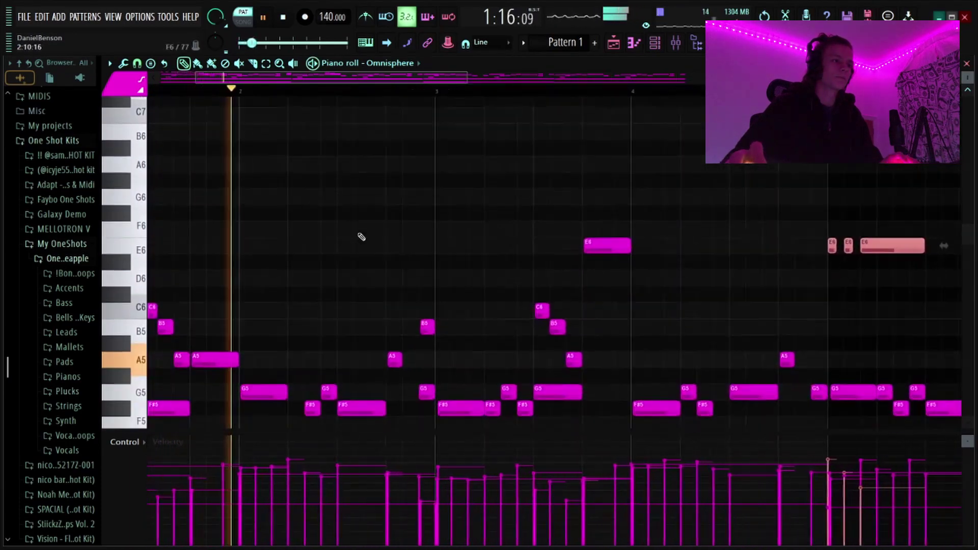
{"action": "scroll", "coordinate": [361, 237], "scroll_direction": "down", "scroll_amount": 1}
{"action": "left_click", "coordinate": [352, 260]}
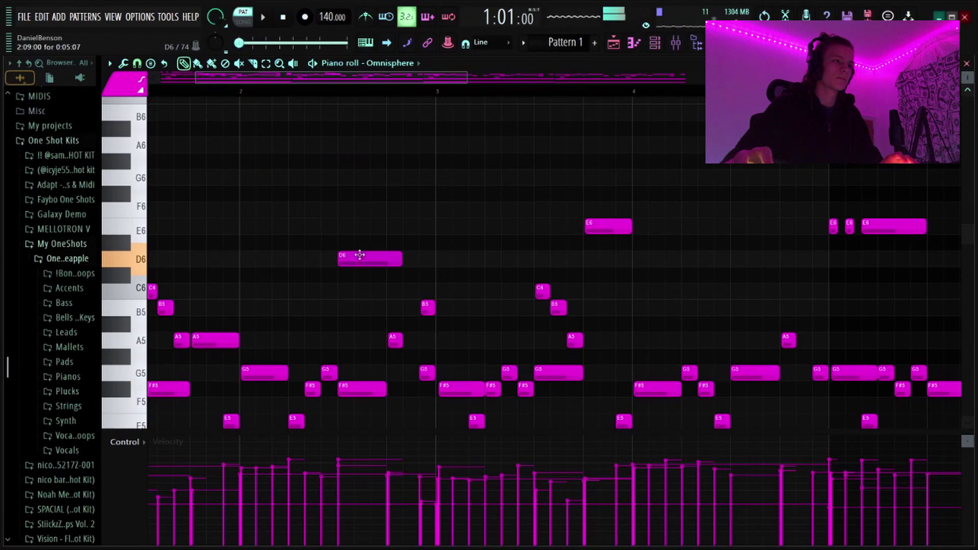
Move the long D6 note on bar two's third beat up in pitch.
{"action": "left_click_drag", "start_coordinate": [358, 260], "coordinate": [358, 227]}
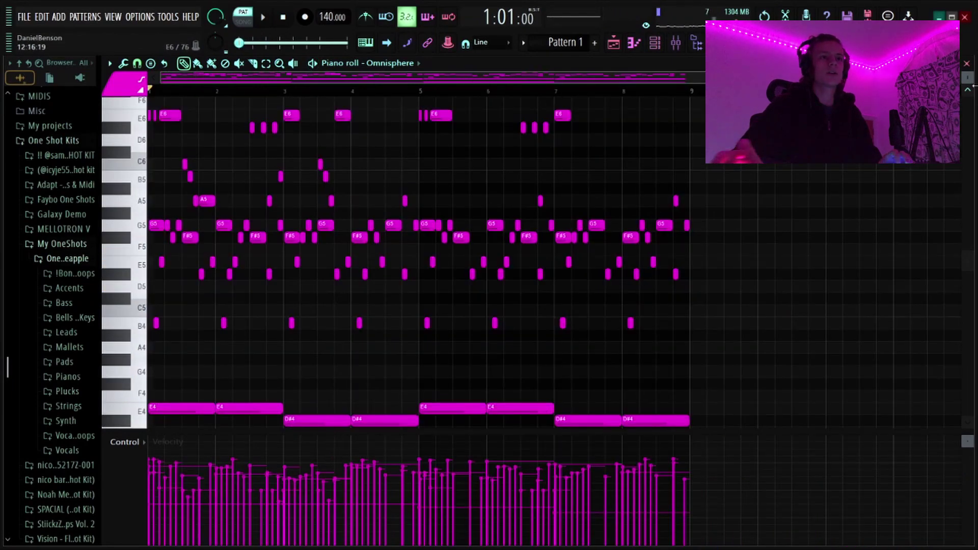
{"action": "left_click_drag", "start_coordinate": [969, 80], "coordinate": [969, 78]}
Add a second Omnisphere channel using the Keyscape piano preset LA Custom C7 - Rock.
{"action": "left_click", "coordinate": [655, 43]}
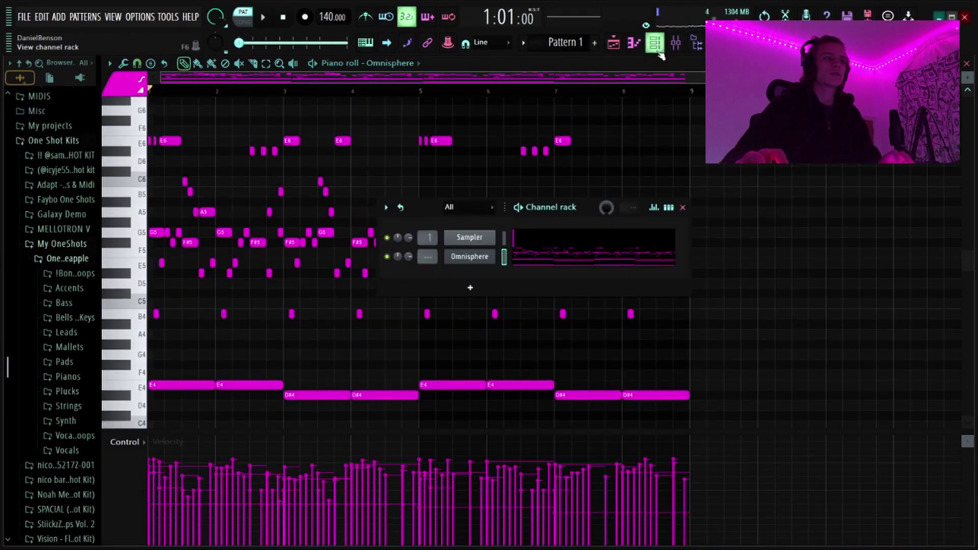
{"action": "left_click_drag", "start_coordinate": [98, 308], "coordinate": [30, 324]}
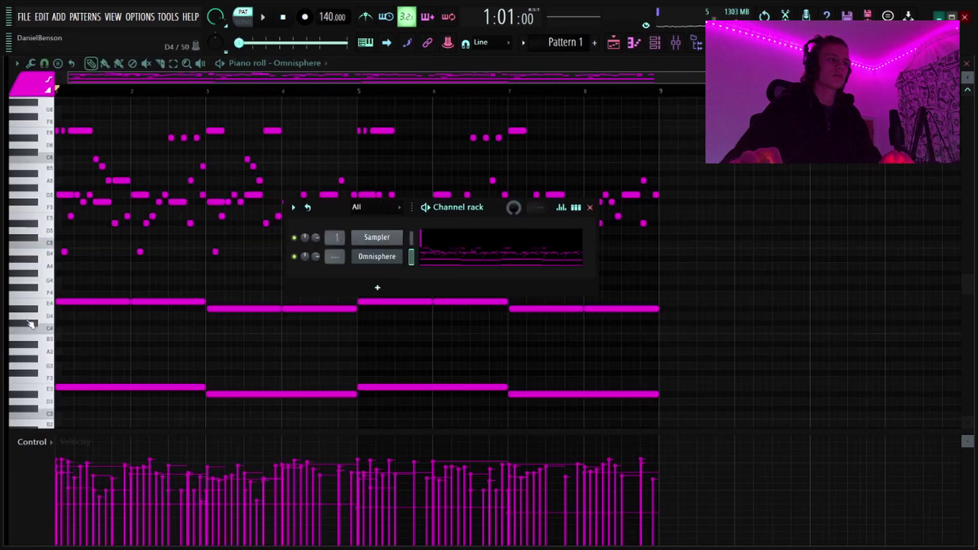
{"action": "left_click_drag", "start_coordinate": [491, 207], "coordinate": [519, 220]}
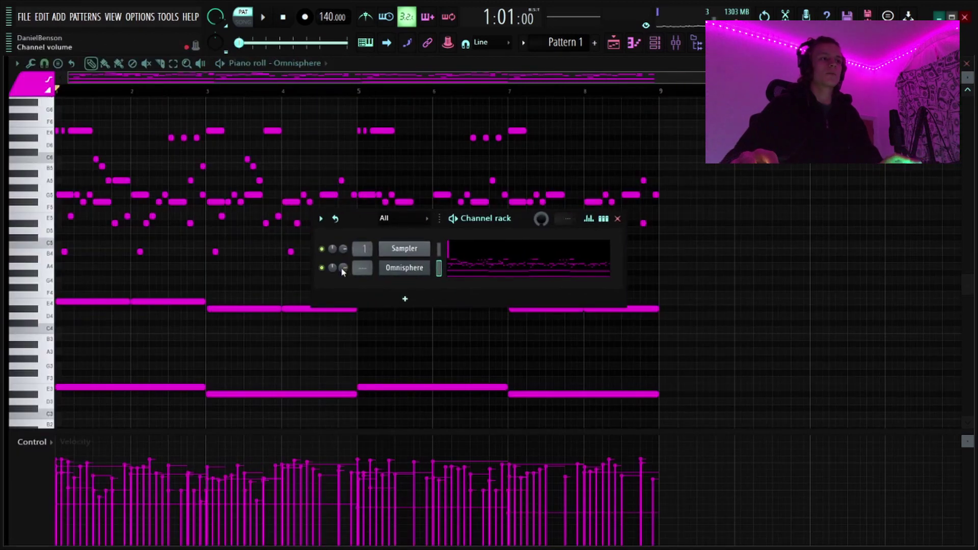
{"action": "left_click", "coordinate": [406, 300]}
{"action": "left_click", "coordinate": [540, 265]}
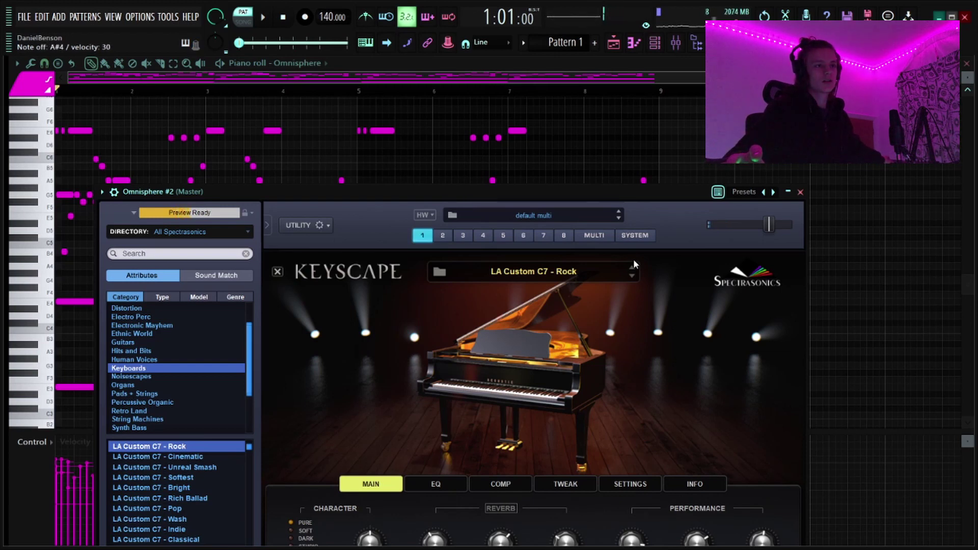
{"action": "left_click", "coordinate": [800, 192]}
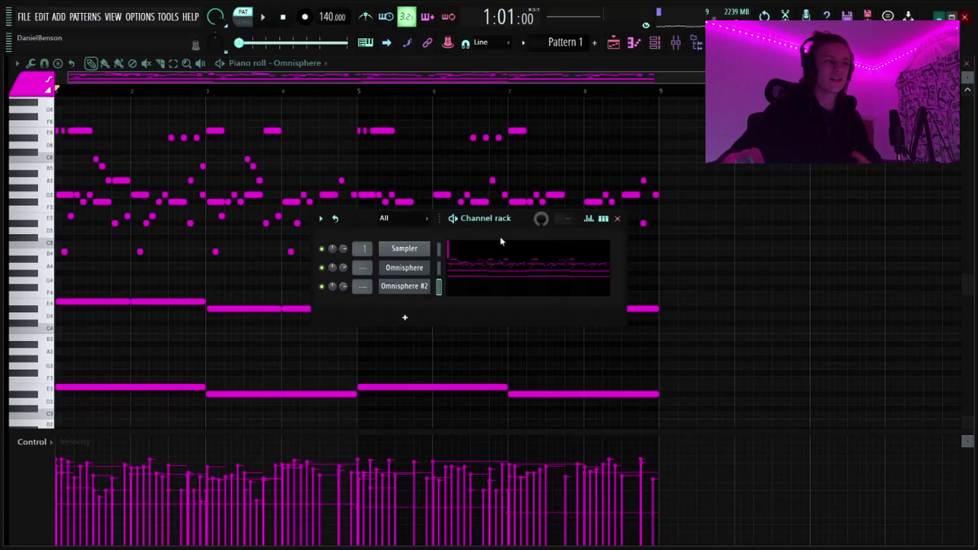
Open the Omnisphere #2 channel's piano roll and draw an E4 note spanning bars one and two.
{"action": "right_click", "coordinate": [411, 285]}
{"action": "left_click", "coordinate": [445, 283]}
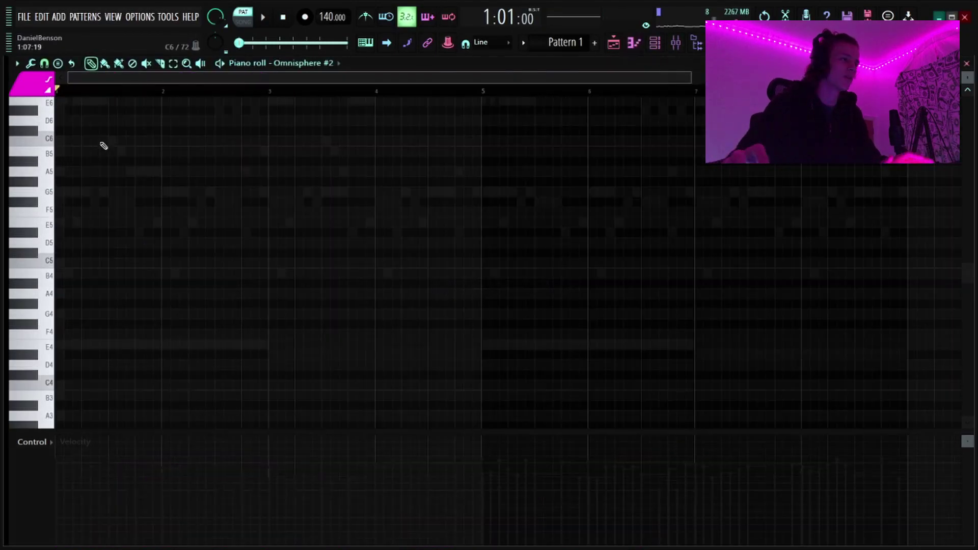
{"action": "scroll", "coordinate": [104, 92], "scroll_direction": "up", "scroll_amount": 4}
{"action": "left_click", "coordinate": [61, 345]}
{"action": "key", "text": "space"}
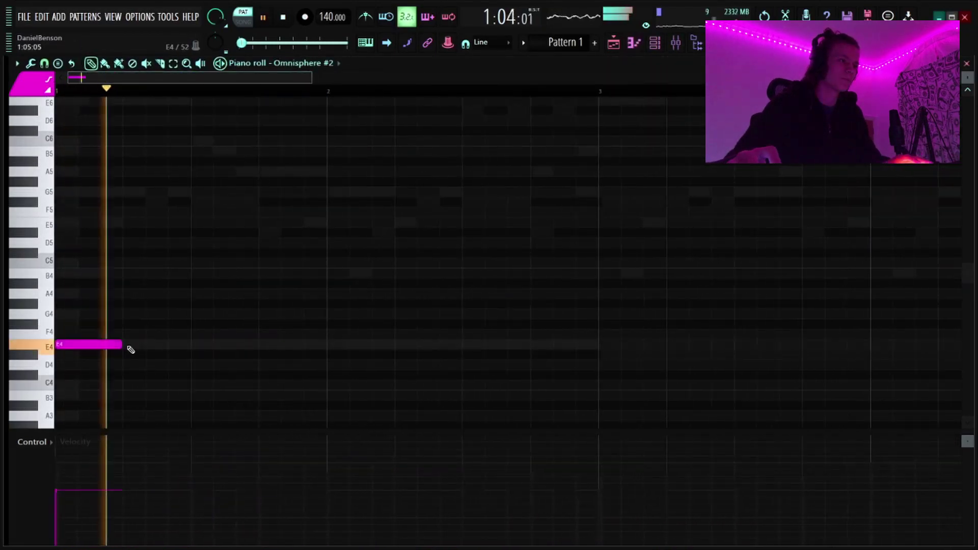
{"action": "left_click_drag", "start_coordinate": [125, 345], "coordinate": [598, 351]}
{"action": "key", "text": "space"}
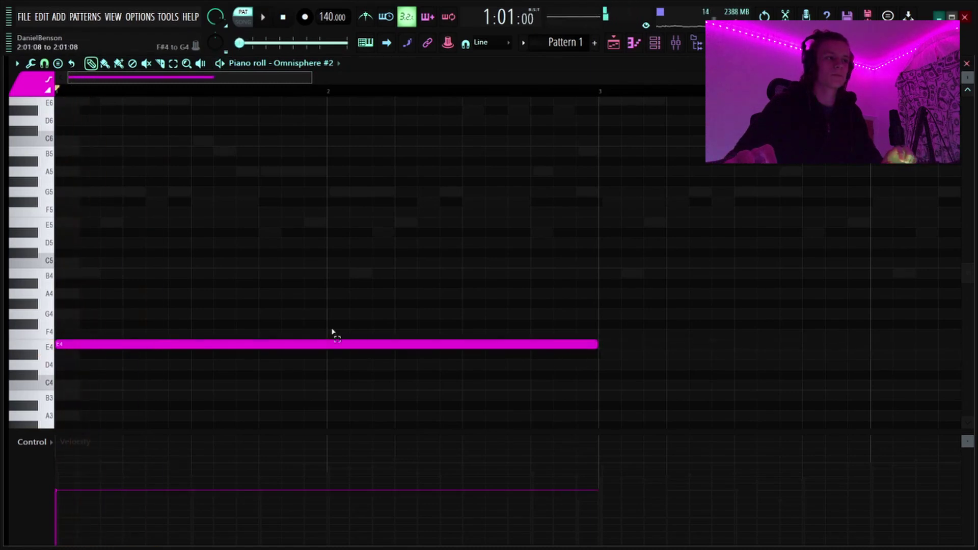
Double the E4 note at E3 and add D#4 and D#3 notes across bars three and four.
{"action": "left_click_drag", "start_coordinate": [332, 332], "coordinate": [326, 340]}
{"action": "key", "text": "space"}
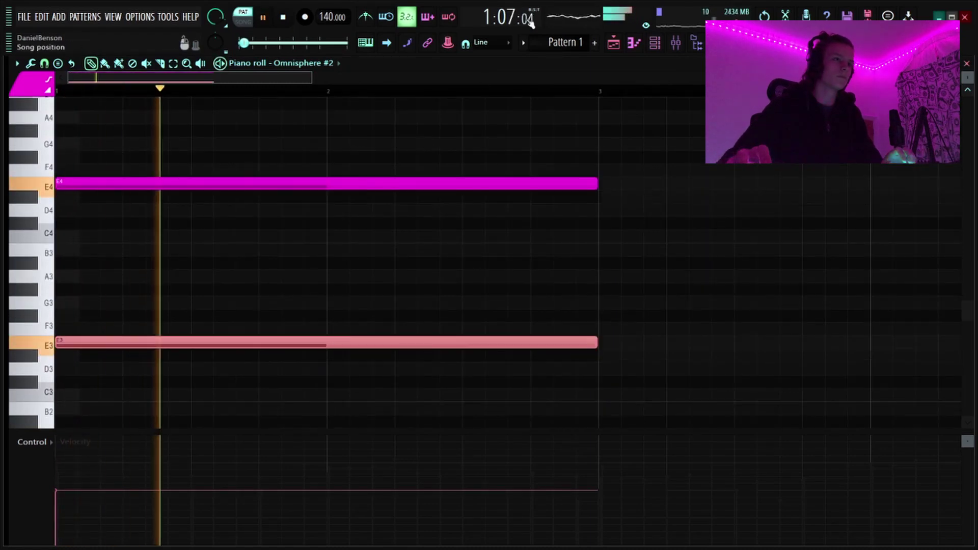
{"action": "scroll", "coordinate": [399, 82], "scroll_direction": "down", "scroll_amount": 5}
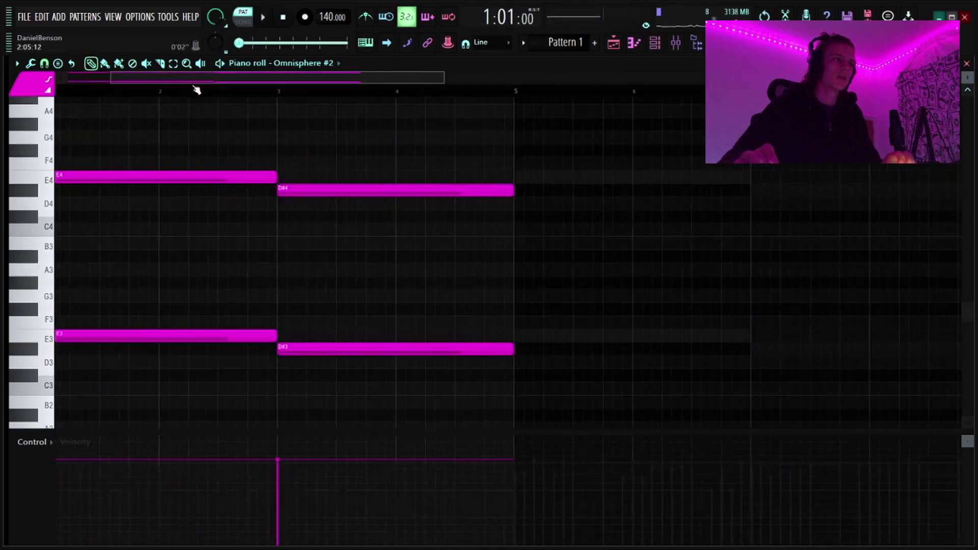
{"action": "scroll", "coordinate": [197, 88], "scroll_direction": "up", "scroll_amount": 3}
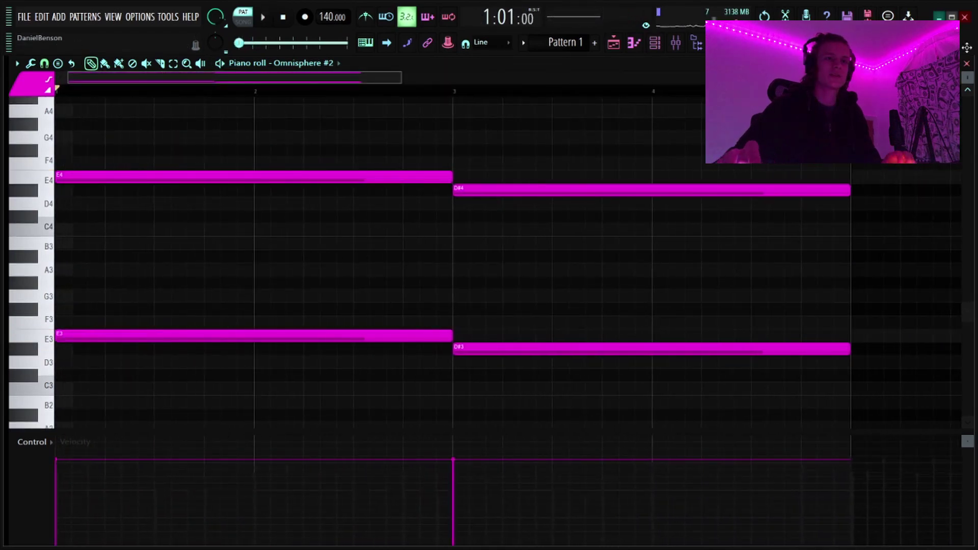
Duplicate the four E and D# bass notes into bars five to eight.
{"action": "left_click_drag", "start_coordinate": [967, 79], "coordinate": [968, 77]}
{"action": "scroll", "coordinate": [452, 82], "scroll_direction": "down", "scroll_amount": 4}
{"action": "key", "text": "ctrl+a"}
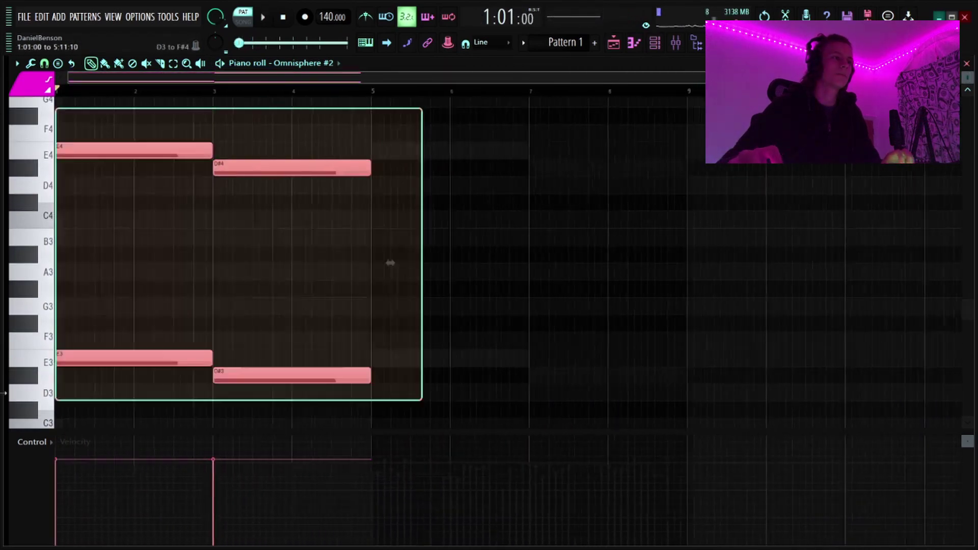
{"action": "key", "text": "ctrl+b"}
Add a short A5 note and a short G5 note within bar two's last beat.
{"action": "scroll", "coordinate": [220, 85], "scroll_direction": "up", "scroll_amount": 3}
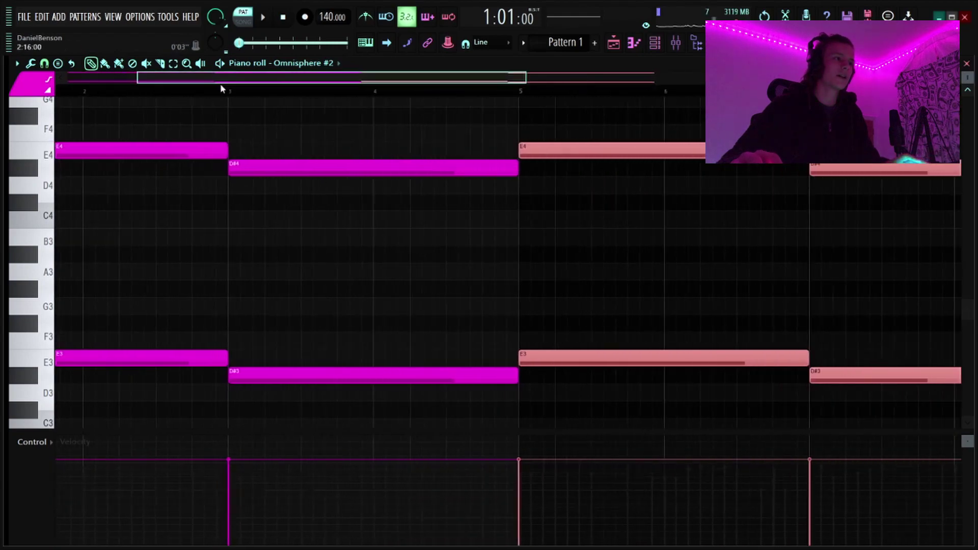
{"action": "left_click_drag", "start_coordinate": [221, 81], "coordinate": [151, 81]}
{"action": "scroll", "coordinate": [712, 223], "scroll_direction": "up", "scroll_amount": 4}
{"action": "left_click_drag", "start_coordinate": [968, 79], "coordinate": [968, 78]}
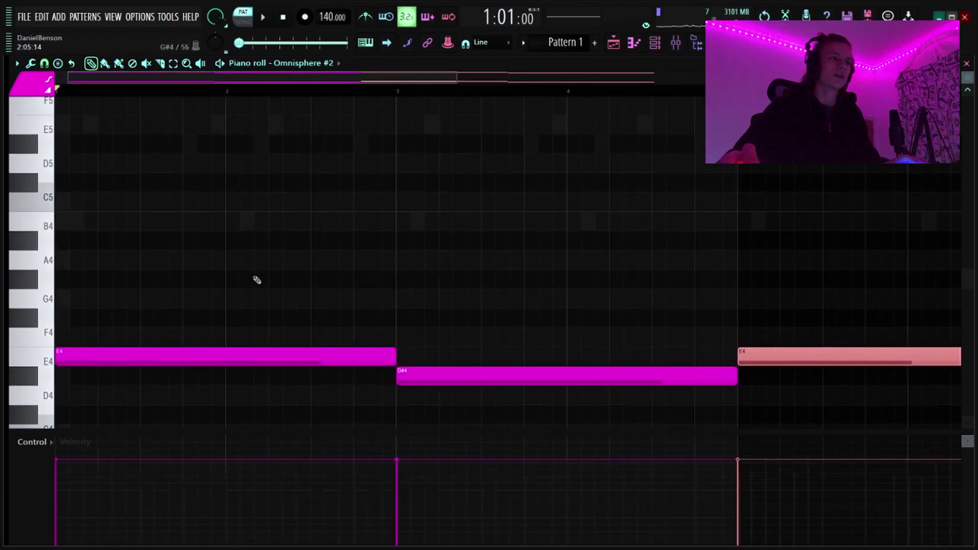
{"action": "scroll", "coordinate": [257, 280], "scroll_direction": "up", "scroll_amount": 4}
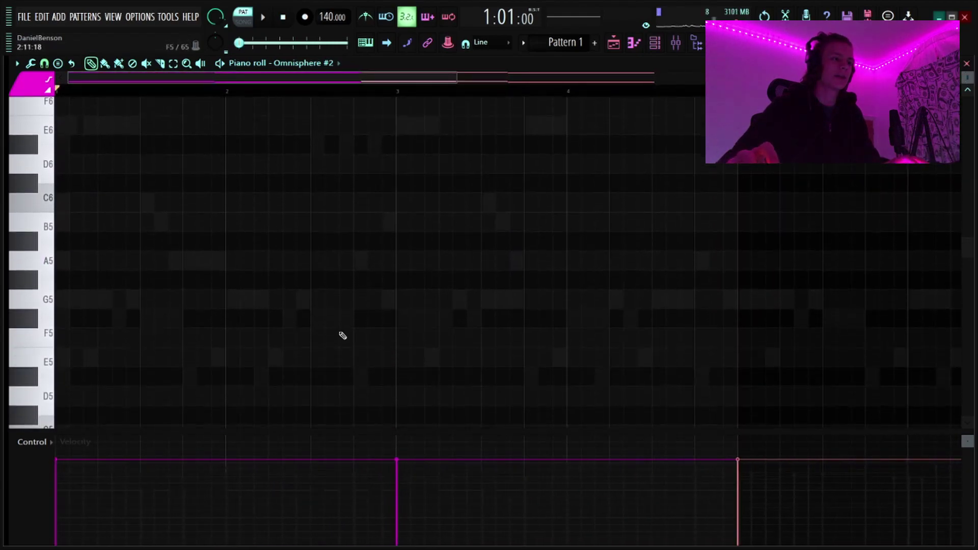
{"action": "scroll", "coordinate": [354, 341], "scroll_direction": "down", "scroll_amount": 1}
{"action": "left_click", "coordinate": [355, 202]}
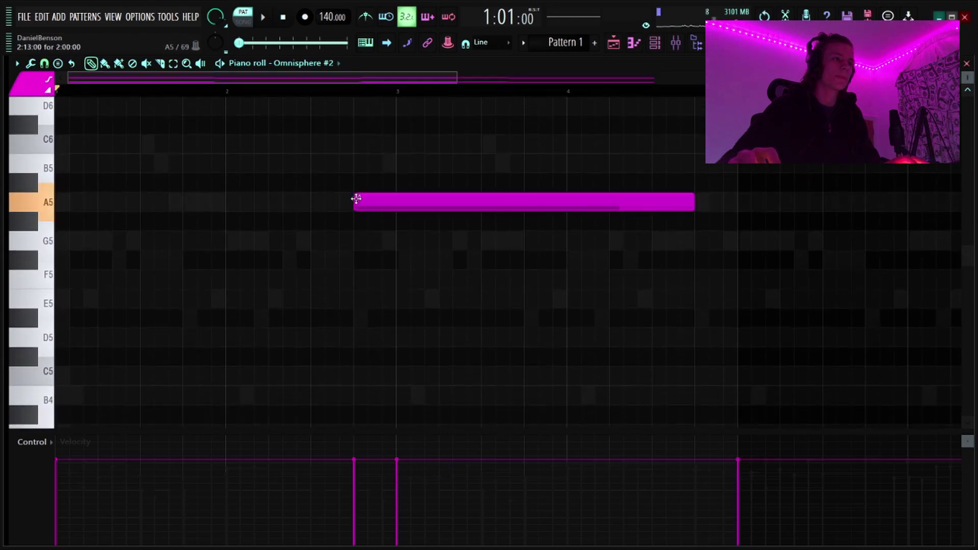
{"action": "left_click_drag", "start_coordinate": [694, 208], "coordinate": [357, 207]}
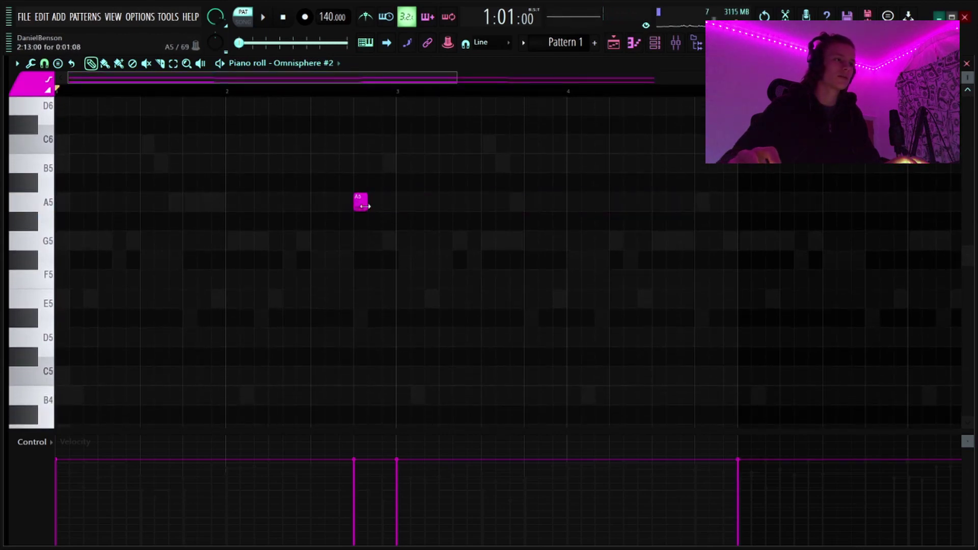
{"action": "left_click", "coordinate": [388, 240]}
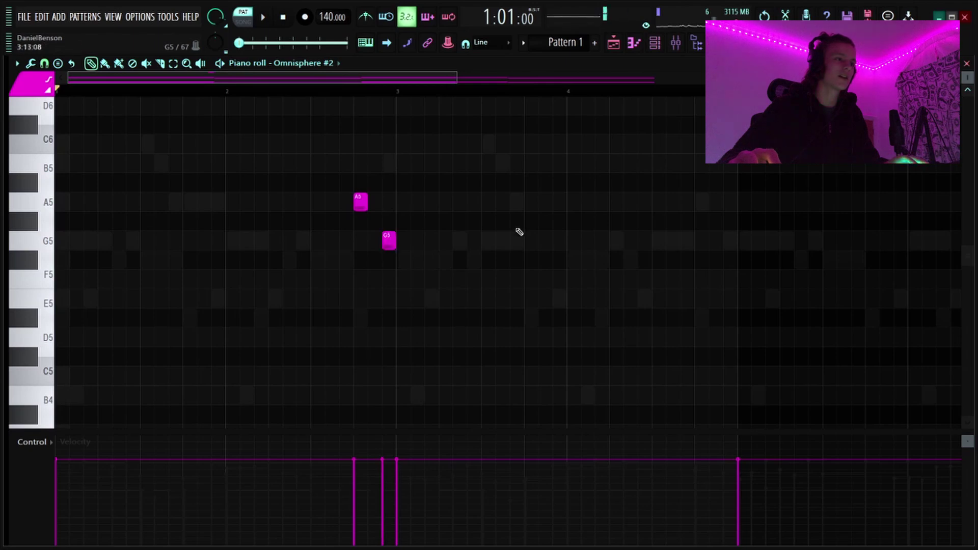
Transpose the short A5 and G5 notes down one octave and reduce their velocities while playing the pattern.
{"action": "left_click_drag", "start_coordinate": [439, 201], "coordinate": [256, 293]}
{"action": "key", "text": "ctrl+Down"}
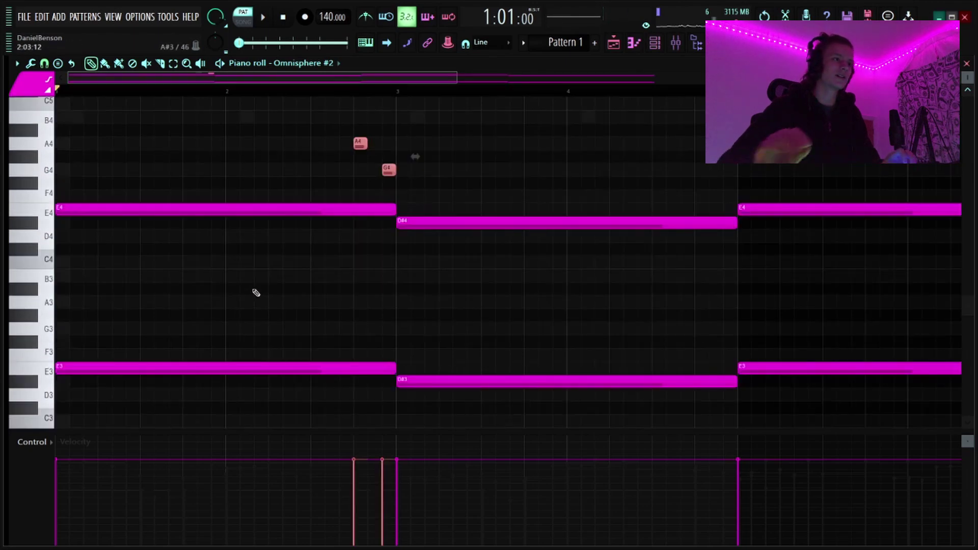
{"action": "key", "text": "space"}
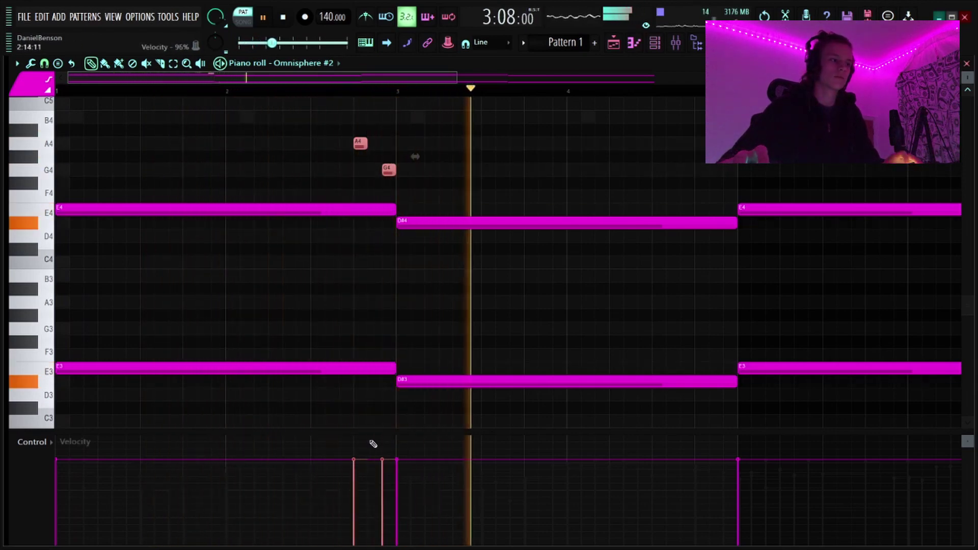
{"action": "key", "text": "space"}
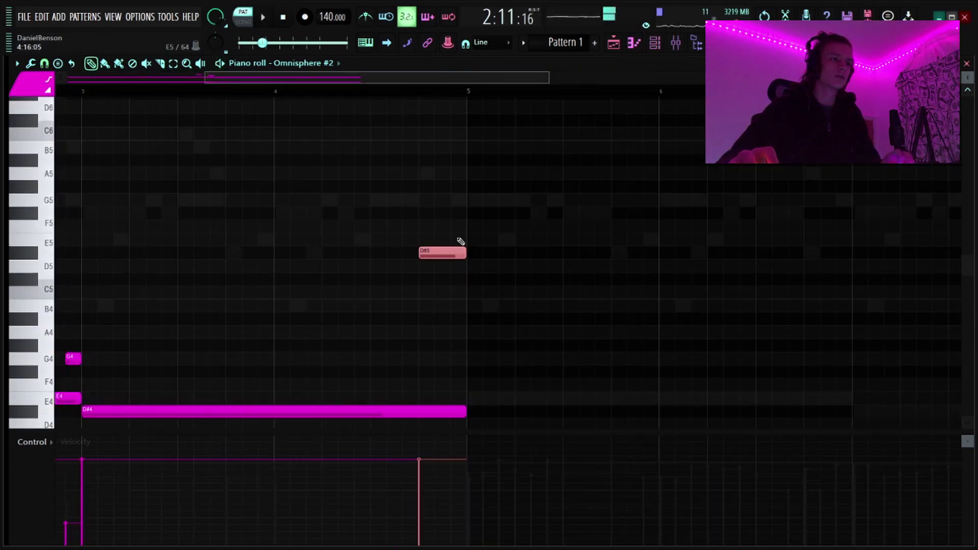
Shorten the long D#4 note to end before bar four's last beat and fill that beat with a separate D#4.
{"action": "left_click", "coordinate": [409, 222]}
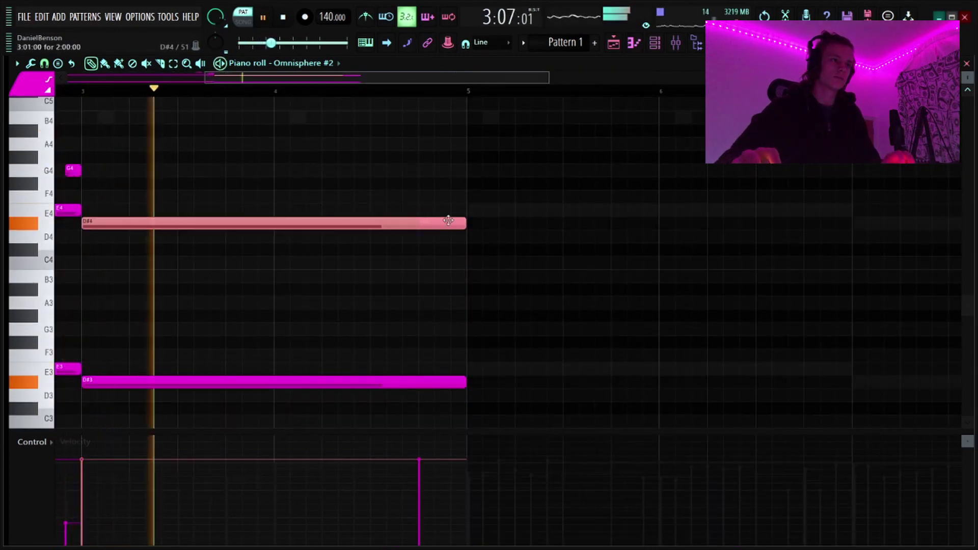
{"action": "left_click_drag", "start_coordinate": [465, 224], "coordinate": [421, 228]}
{"action": "left_click", "coordinate": [475, 252]}
{"action": "right_click", "coordinate": [487, 252]}
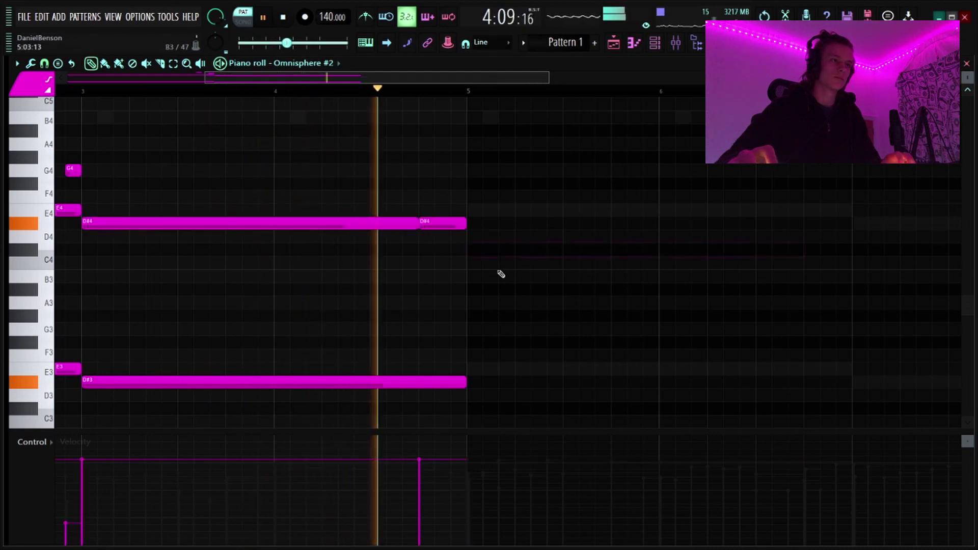
Lower the velocity of the short D#4 on bar four's last beat and play the pattern.
{"action": "key", "text": "space"}
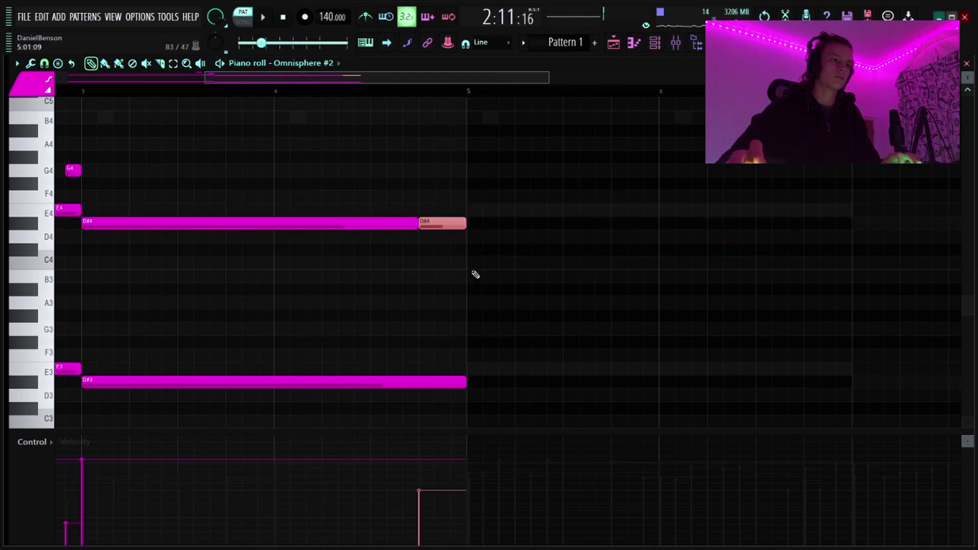
{"action": "left_click", "coordinate": [517, 289]}
{"action": "key", "text": "space"}
{"action": "right_click", "coordinate": [517, 289]}
Select all notes in bars one to four and duplicate them into bars five to eight.
{"action": "scroll", "coordinate": [279, 97], "scroll_direction": "down", "scroll_amount": 4}
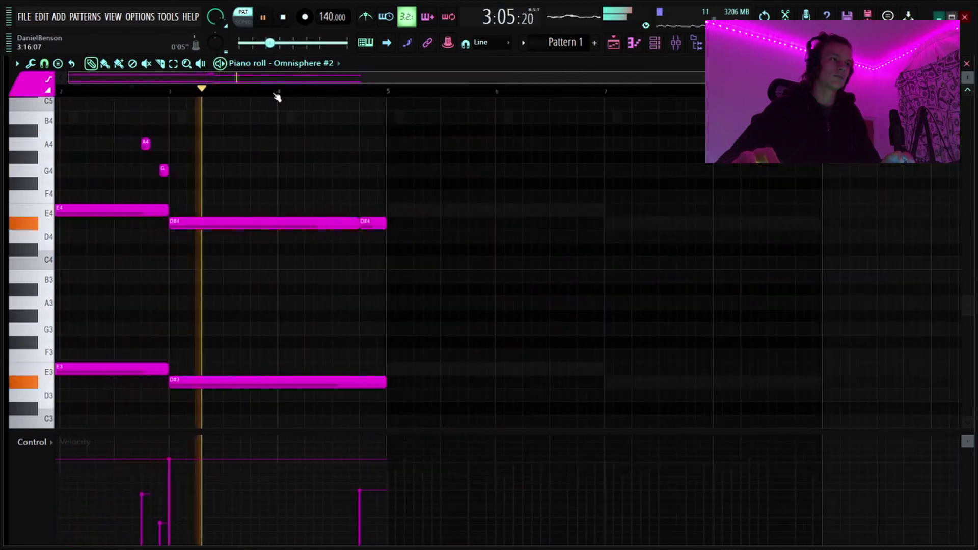
{"action": "left_click_drag", "start_coordinate": [442, 143], "coordinate": [4, 444]}
{"action": "scroll", "coordinate": [378, 333], "scroll_direction": "up", "scroll_amount": 4}
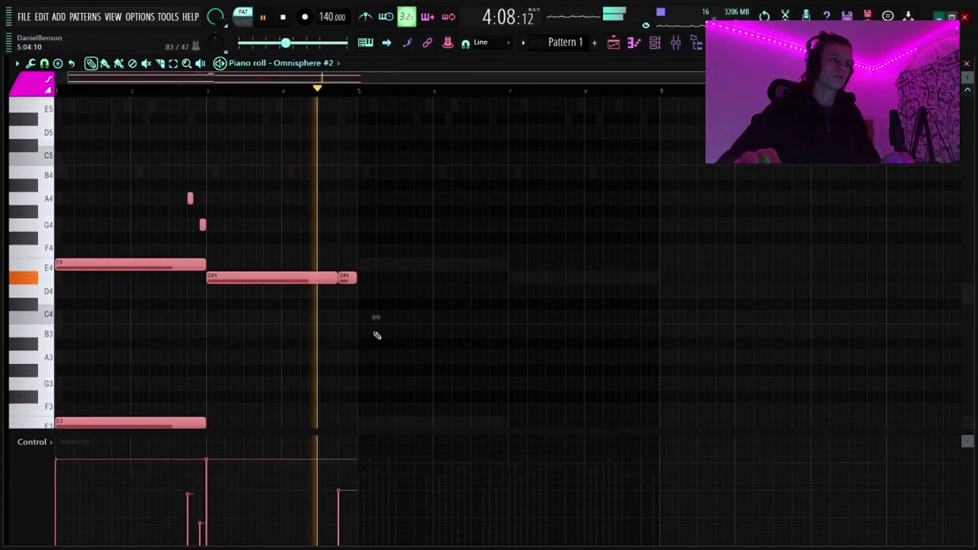
{"action": "key", "text": "ctrl+b"}
{"action": "left_click", "coordinate": [495, 342]}
{"action": "right_click", "coordinate": [531, 348]}
{"action": "key", "text": "space"}
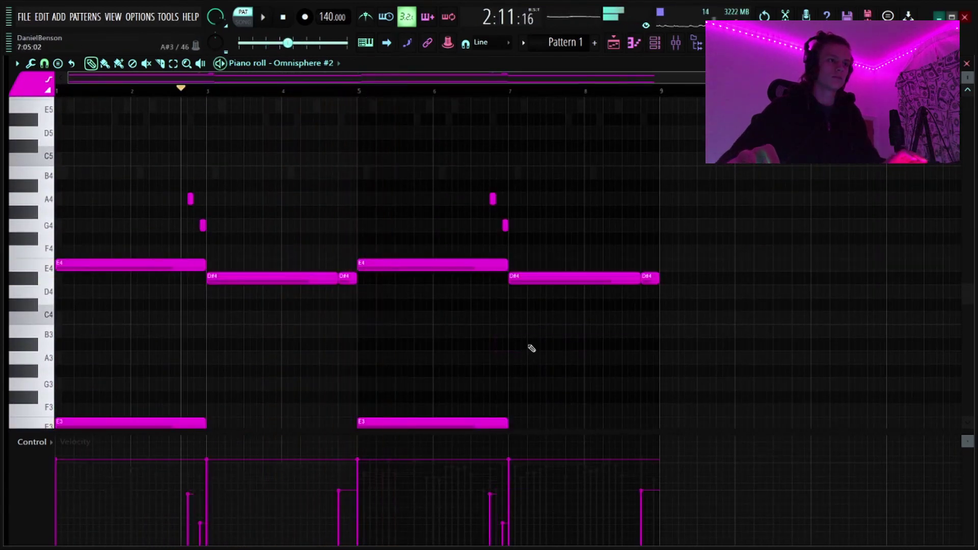
Strum all Omnisphere #2 notes with a slight start-time offset, preserving the note ends.
{"action": "scroll", "coordinate": [263, 97], "scroll_direction": "up", "scroll_amount": 4}
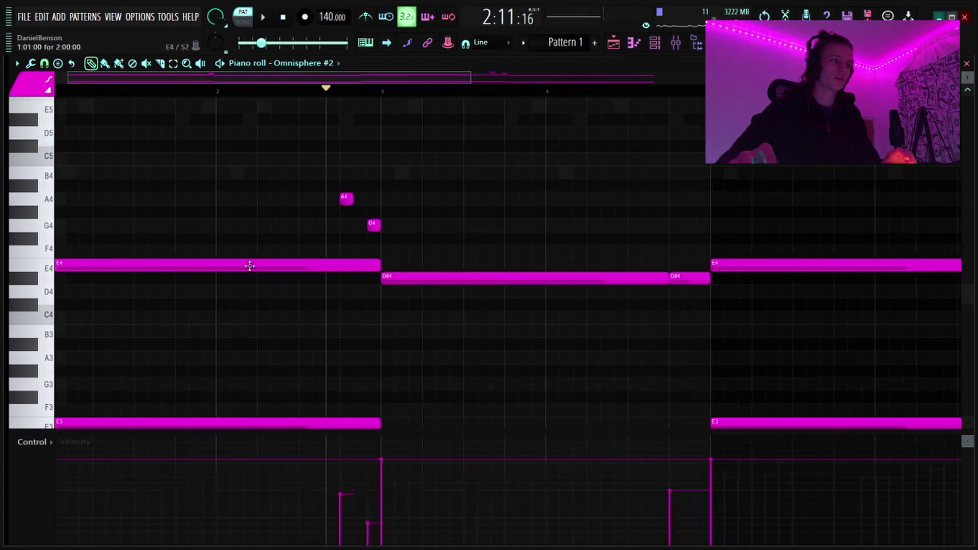
{"action": "key", "text": "alt+s"}
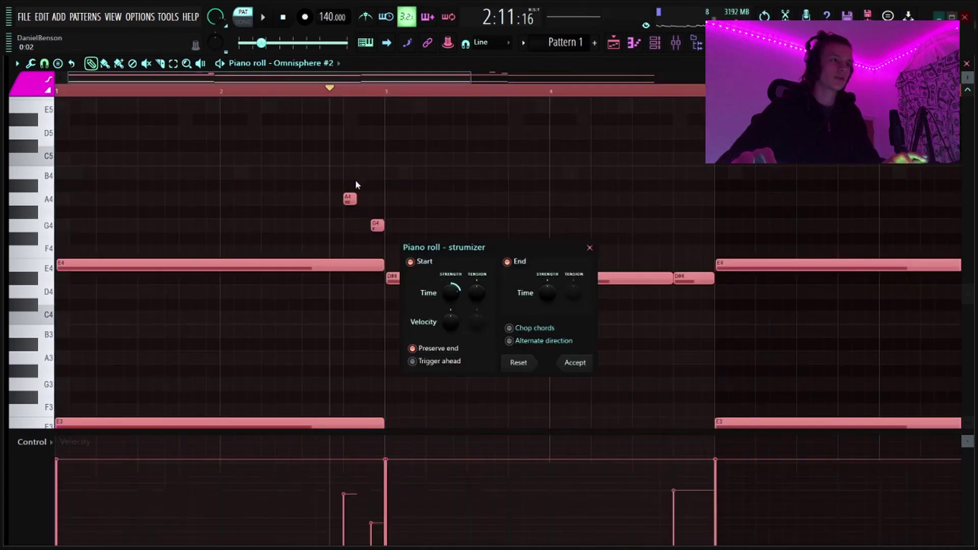
{"action": "key", "text": "space"}
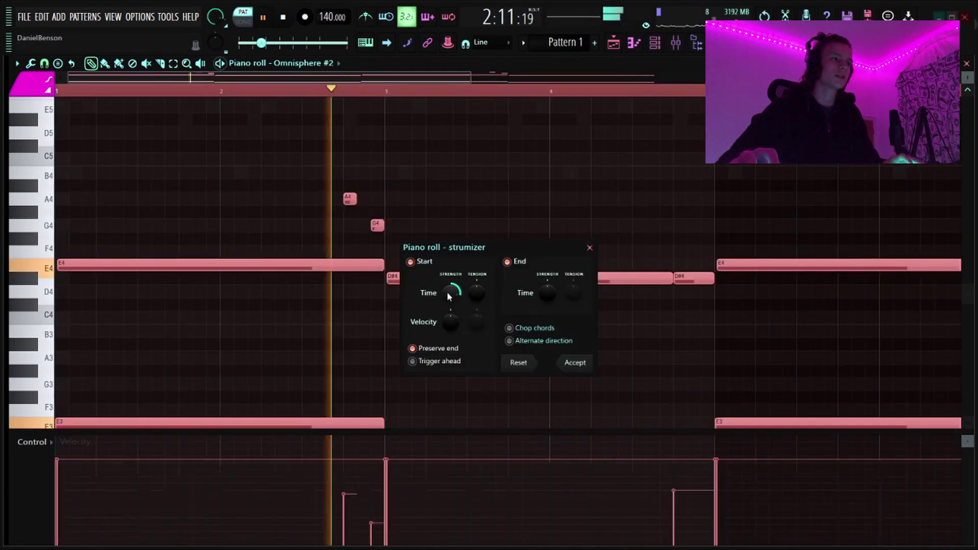
{"action": "left_click", "coordinate": [574, 363]}
{"action": "key", "text": "space"}
{"action": "scroll", "coordinate": [393, 95], "scroll_direction": "down", "scroll_amount": 4}
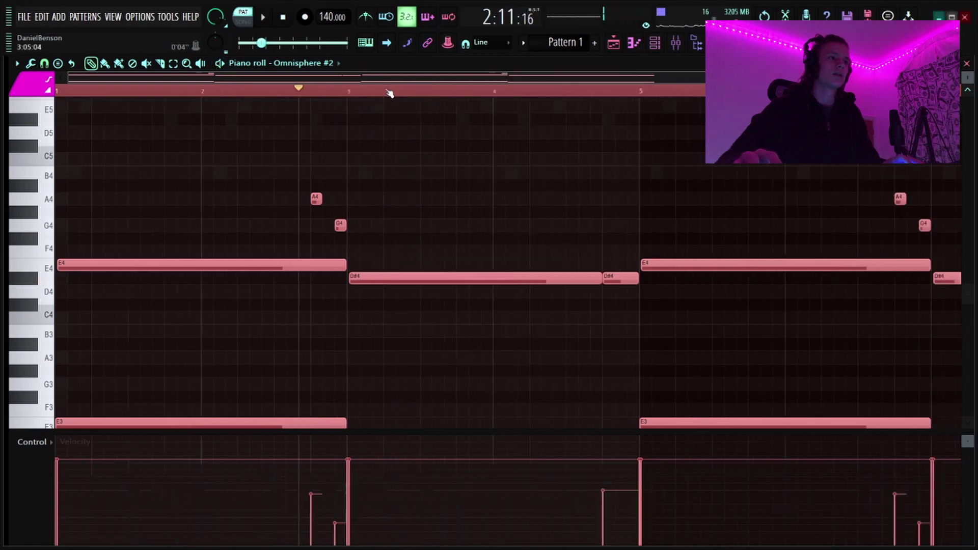
Randomize the velocities of all Omnisphere #2 notes and play the pattern.
{"action": "key", "text": "alt+r"}
{"action": "left_click_drag", "start_coordinate": [489, 303], "coordinate": [489, 308]}
{"action": "left_click", "coordinate": [586, 366]}
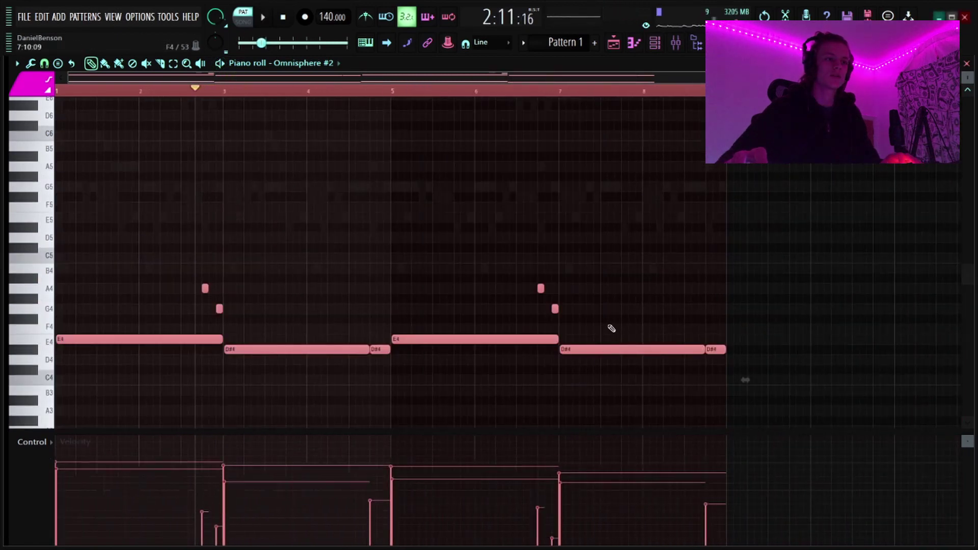
{"action": "key", "text": "space"}
{"action": "left_click", "coordinate": [569, 238]}
{"action": "right_click", "coordinate": [569, 238]}
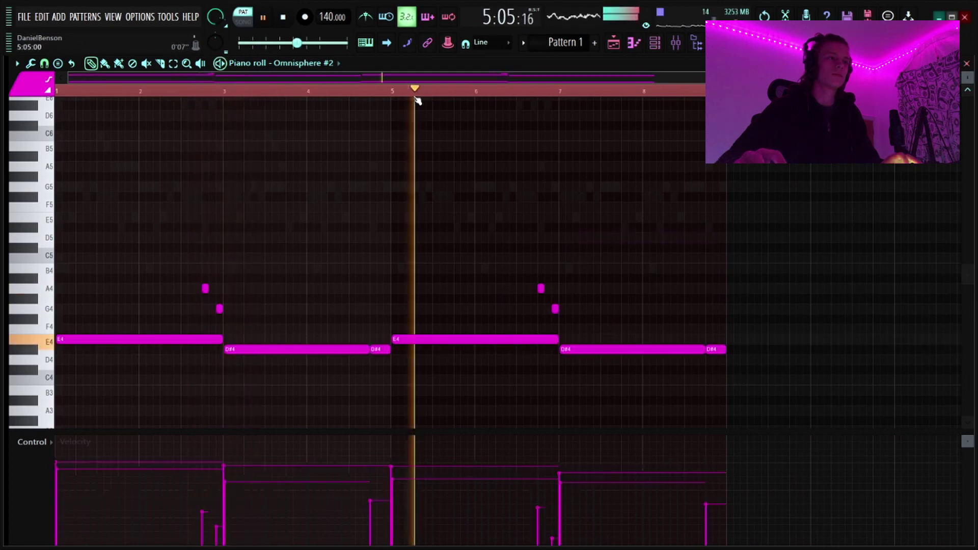
{"action": "key", "text": "space"}
Show the channel rack and expand the Exotic Vol. 2 (One-Shot Kit) folder in the sample browser.
{"action": "left_click", "coordinate": [643, 47]}
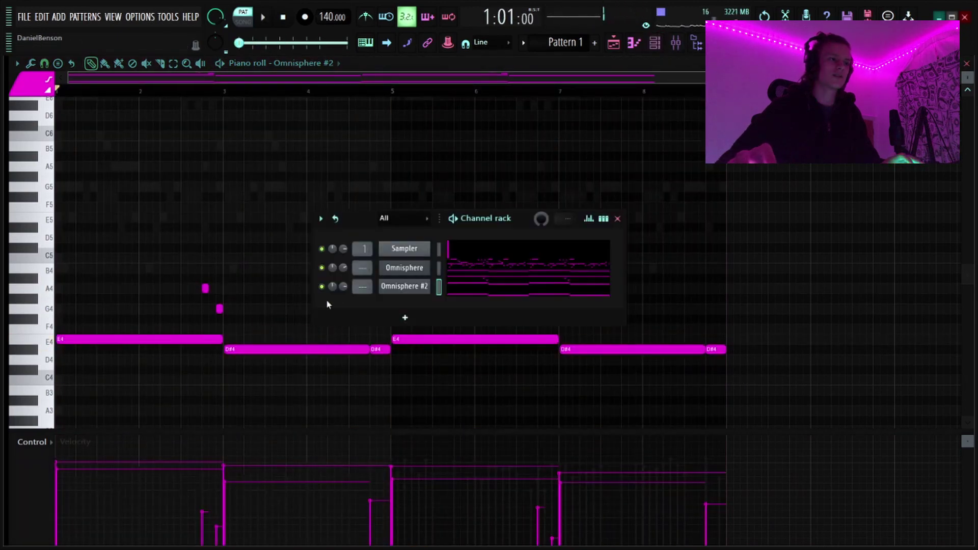
{"action": "key", "text": "space"}
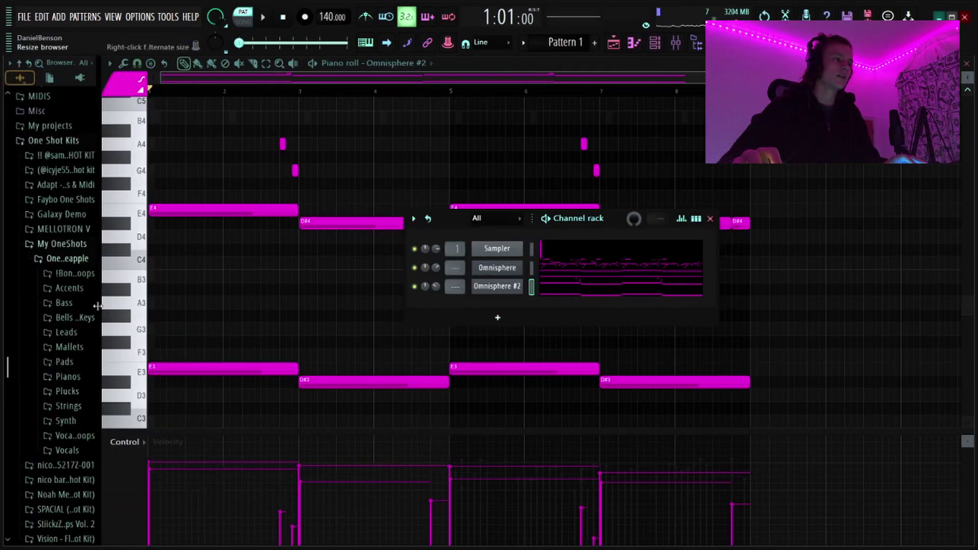
{"action": "left_click_drag", "start_coordinate": [97, 306], "coordinate": [201, 312]}
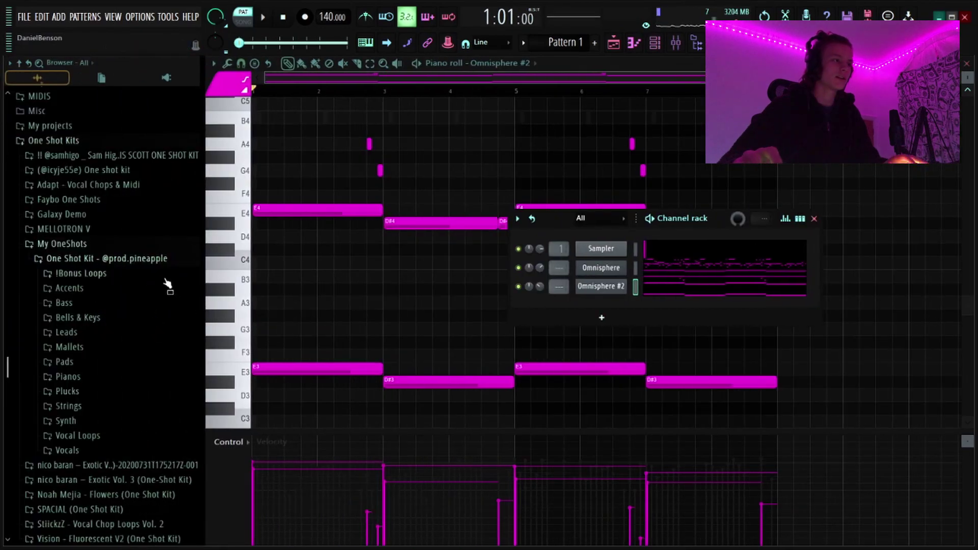
{"action": "scroll", "coordinate": [123, 290], "scroll_direction": "up", "scroll_amount": 2}
{"action": "scroll", "coordinate": [110, 319], "scroll_direction": "down", "scroll_amount": 6}
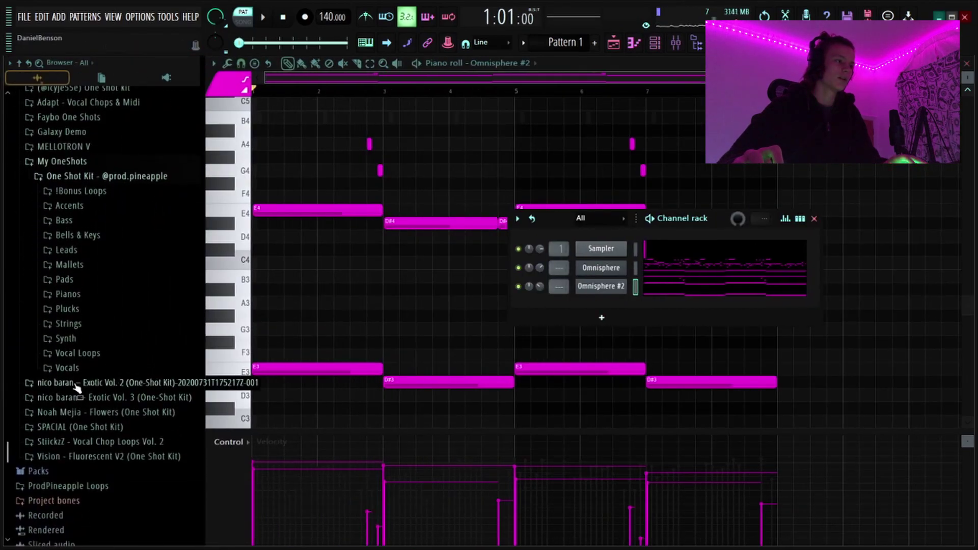
{"action": "left_click", "coordinate": [74, 383]}
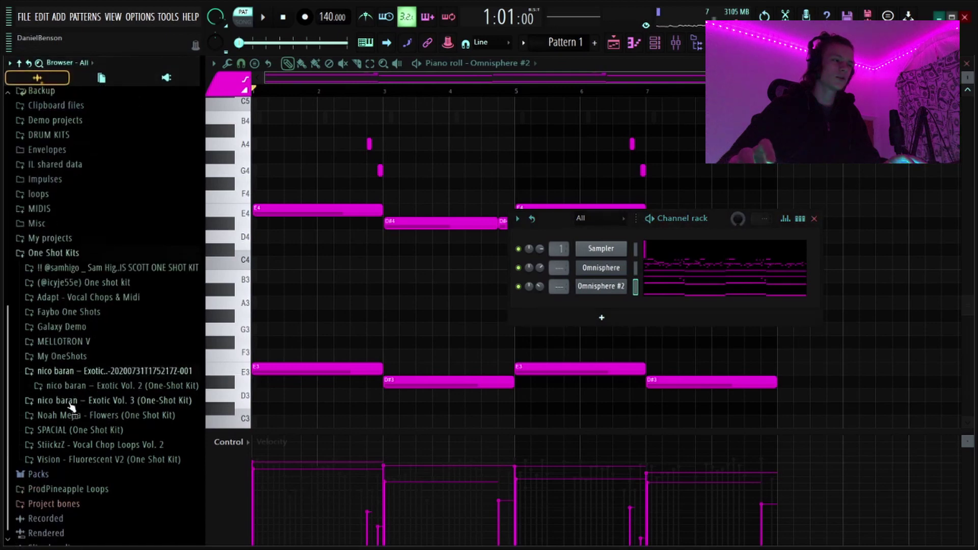
{"action": "left_click", "coordinate": [60, 321]}
{"action": "scroll", "coordinate": [79, 338], "scroll_direction": "down", "scroll_amount": 5}
{"action": "scroll", "coordinate": [87, 377], "scroll_direction": "up", "scroll_amount": 1}
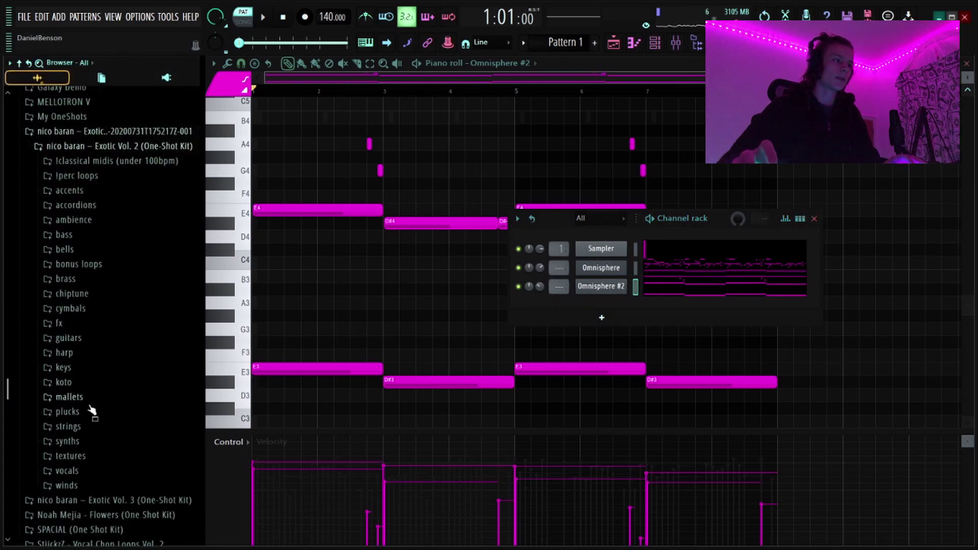
Audition "nico - forte string" from the kit's strings folder and add it to the channel rack as a new channel.
{"action": "left_click", "coordinate": [88, 432]}
{"action": "scroll", "coordinate": [94, 357], "scroll_direction": "down", "scroll_amount": 8}
{"action": "scroll", "coordinate": [97, 321], "scroll_direction": "up", "scroll_amount": 2}
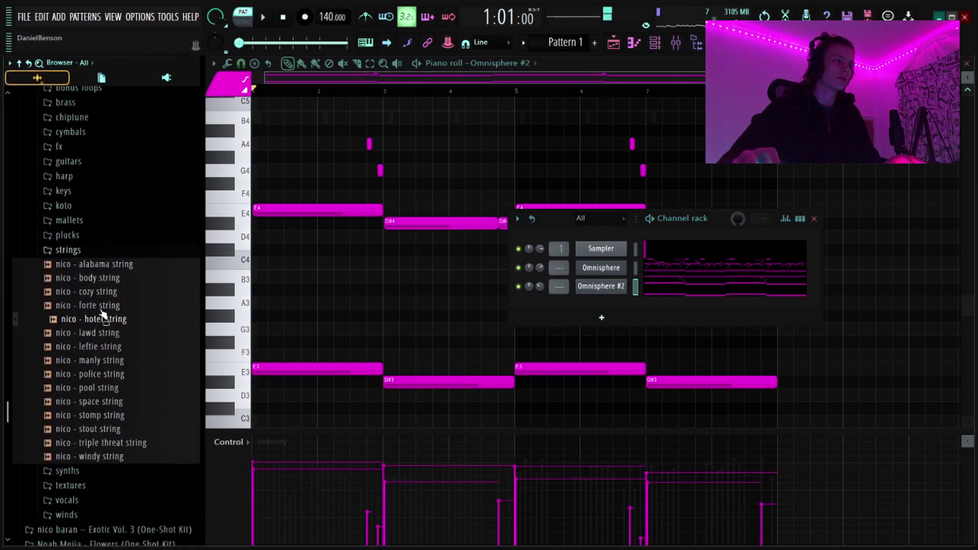
{"action": "left_click", "coordinate": [101, 308]}
{"action": "left_click_drag", "start_coordinate": [102, 309], "coordinate": [604, 303]}
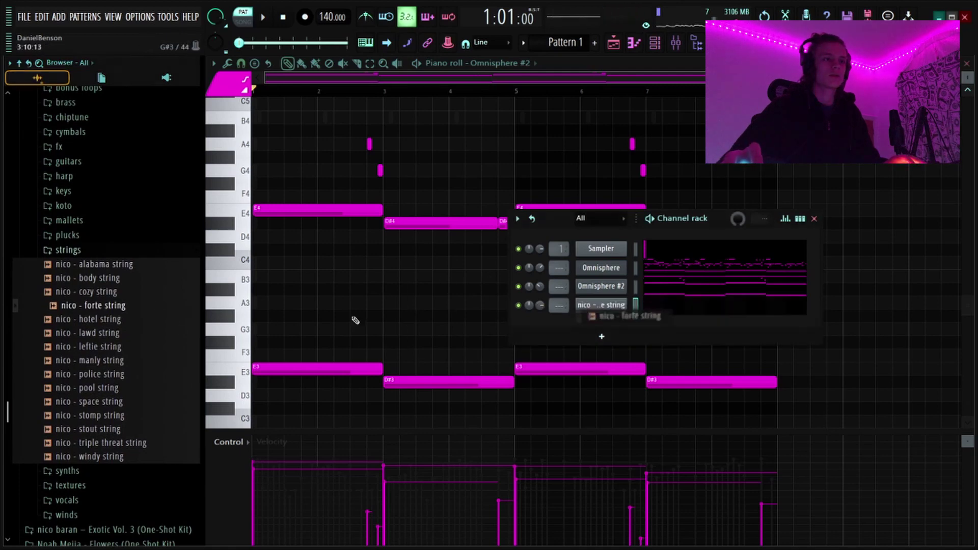
{"action": "left_click_drag", "start_coordinate": [201, 312], "coordinate": [5, 346]}
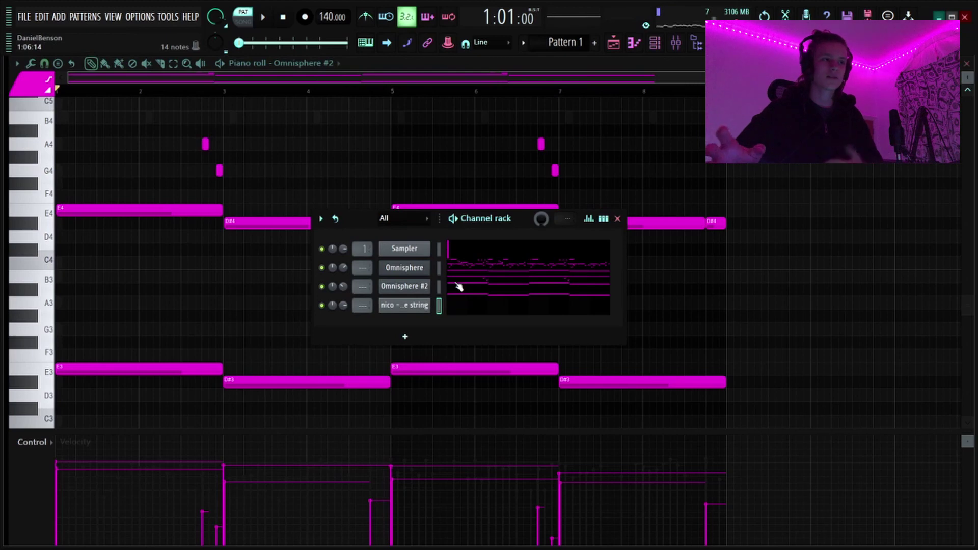
Open the forte string channel's piano roll and place a long chord of E4, B4 and G5 at the start of bar one.
{"action": "right_click", "coordinate": [383, 302]}
{"action": "left_click", "coordinate": [464, 306]}
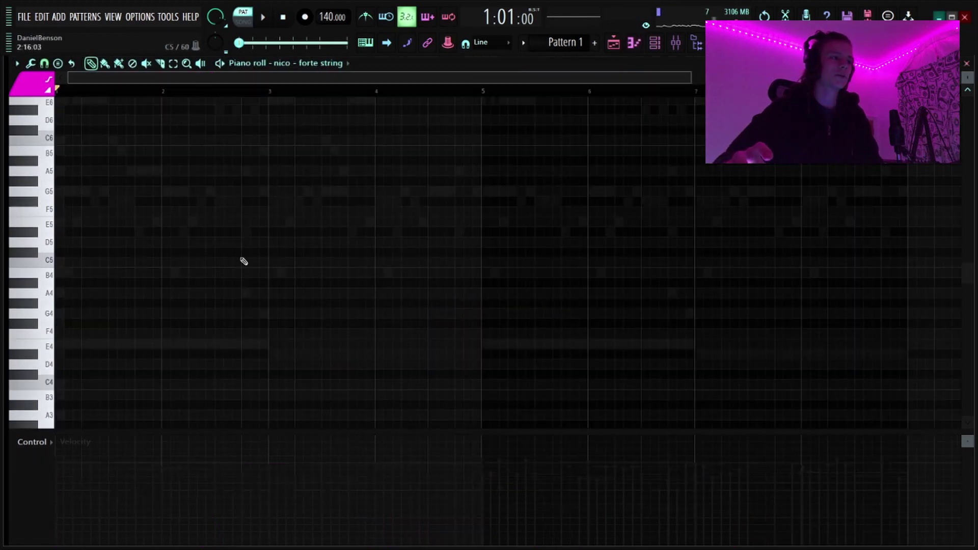
{"action": "scroll", "coordinate": [966, 78], "scroll_direction": "up", "scroll_amount": 2}
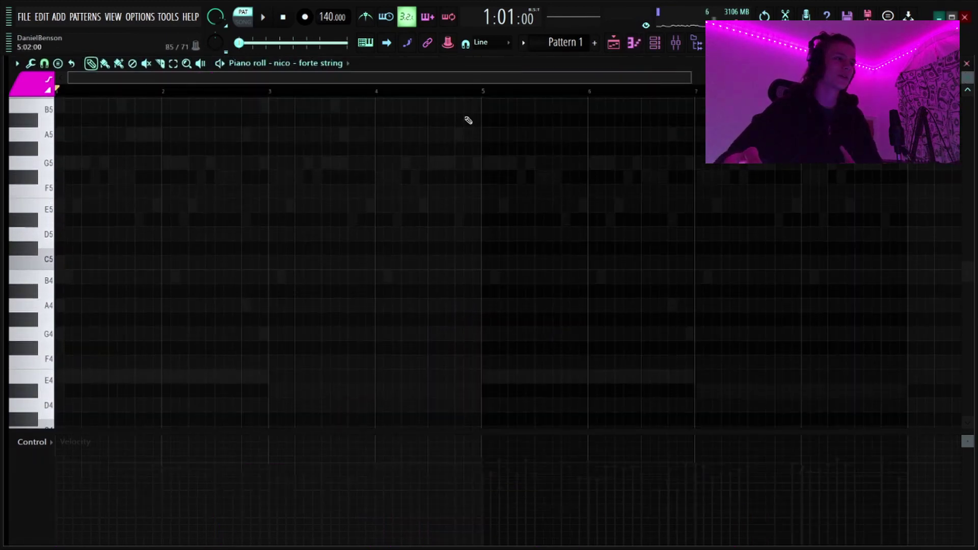
{"action": "scroll", "coordinate": [234, 79], "scroll_direction": "up", "scroll_amount": 3}
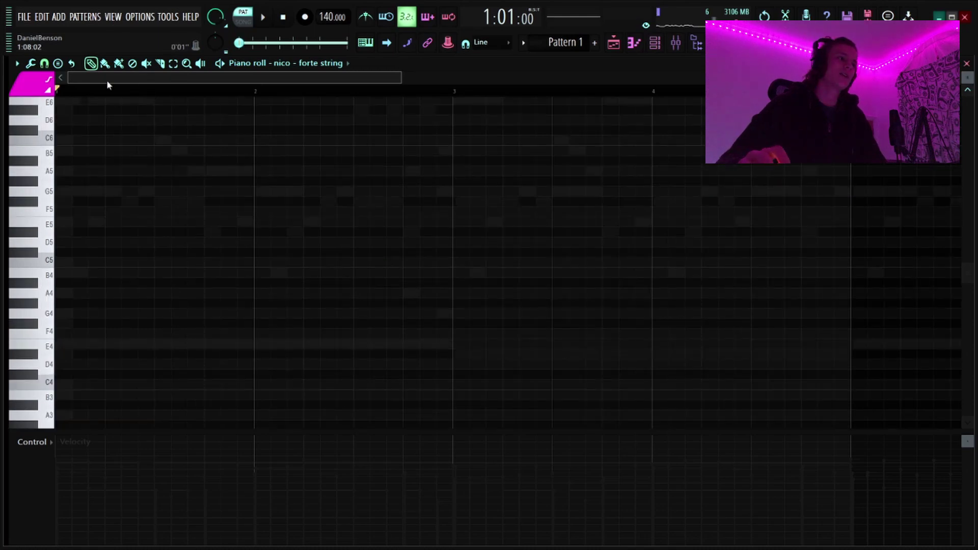
{"action": "scroll", "coordinate": [107, 82], "scroll_direction": "up", "scroll_amount": 5}
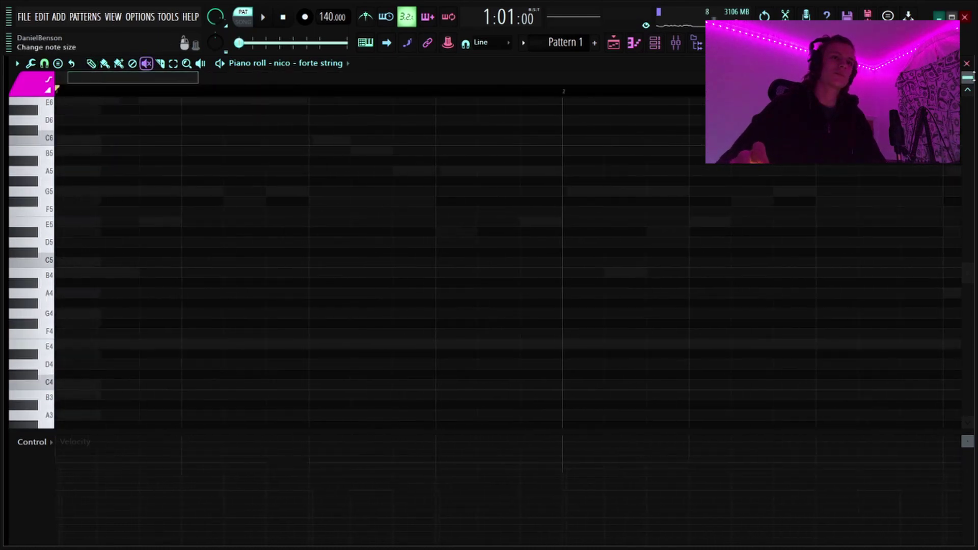
{"action": "scroll", "coordinate": [972, 77], "scroll_direction": "up", "scroll_amount": 3}
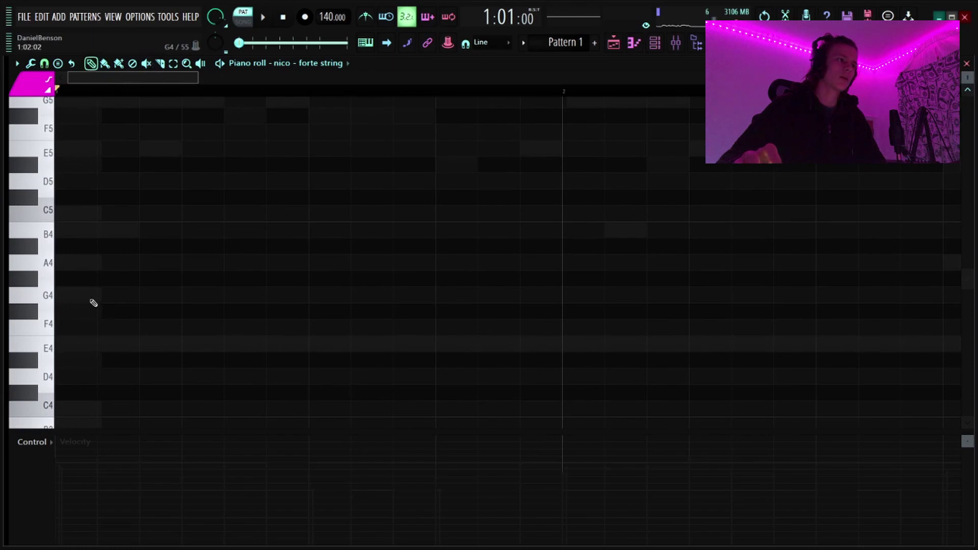
{"action": "left_click", "coordinate": [63, 344]}
{"action": "left_click", "coordinate": [63, 230]}
{"action": "scroll", "coordinate": [160, 210], "scroll_direction": "up", "scroll_amount": 3}
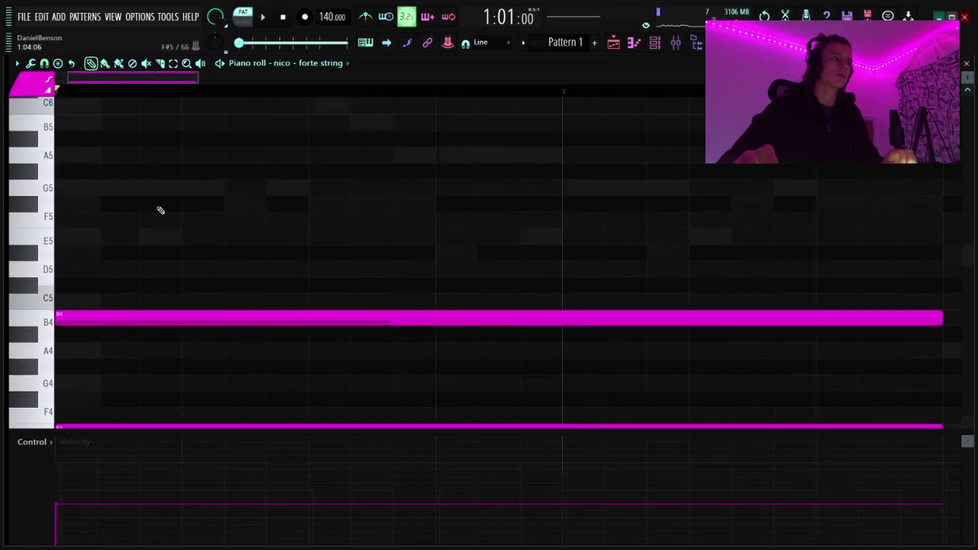
{"action": "left_click_drag", "start_coordinate": [67, 262], "coordinate": [7, 246]}
Play the pattern, and shorten all three chord notes to a brief stab at the start of bar one.
{"action": "key", "text": "space"}
{"action": "scroll", "coordinate": [238, 90], "scroll_direction": "down", "scroll_amount": 4}
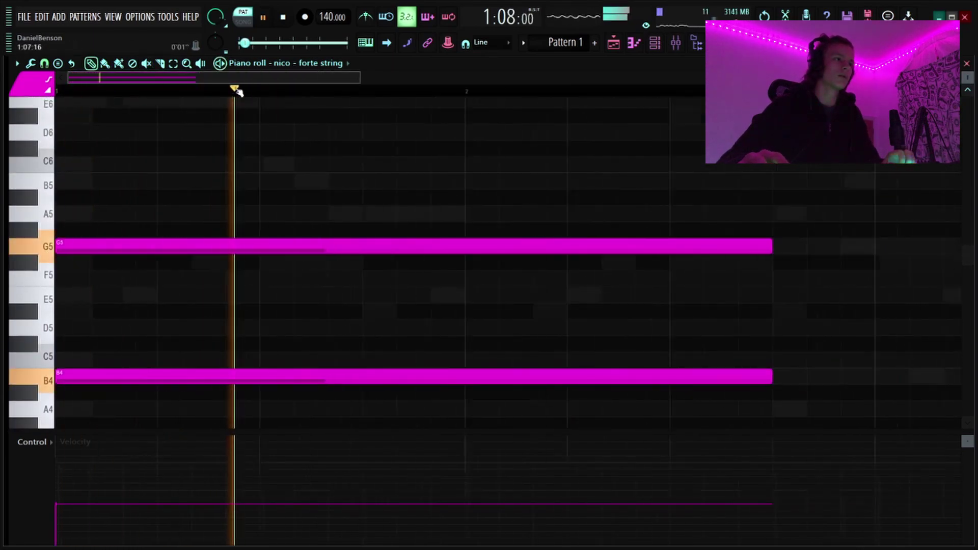
{"action": "scroll", "coordinate": [239, 93], "scroll_direction": "down", "scroll_amount": 6}
{"action": "key", "text": "space"}
{"action": "key", "text": "space"}
{"action": "key", "text": "space"}
{"action": "scroll", "coordinate": [355, 292], "scroll_direction": "down", "scroll_amount": 4}
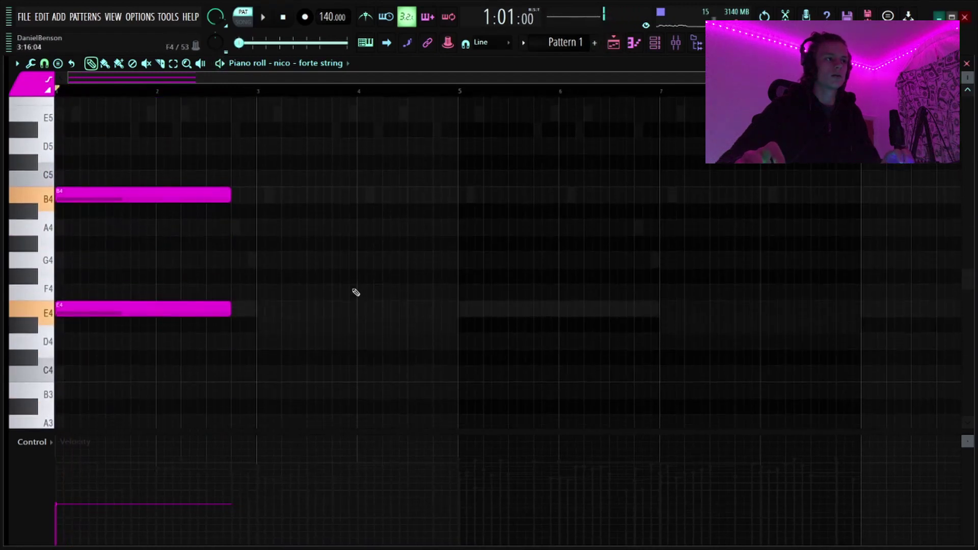
{"action": "scroll", "coordinate": [173, 220], "scroll_direction": "up", "scroll_amount": 3}
{"action": "key", "text": "ctrl+a"}
{"action": "left_click_drag", "start_coordinate": [232, 393], "coordinate": [34, 397]}
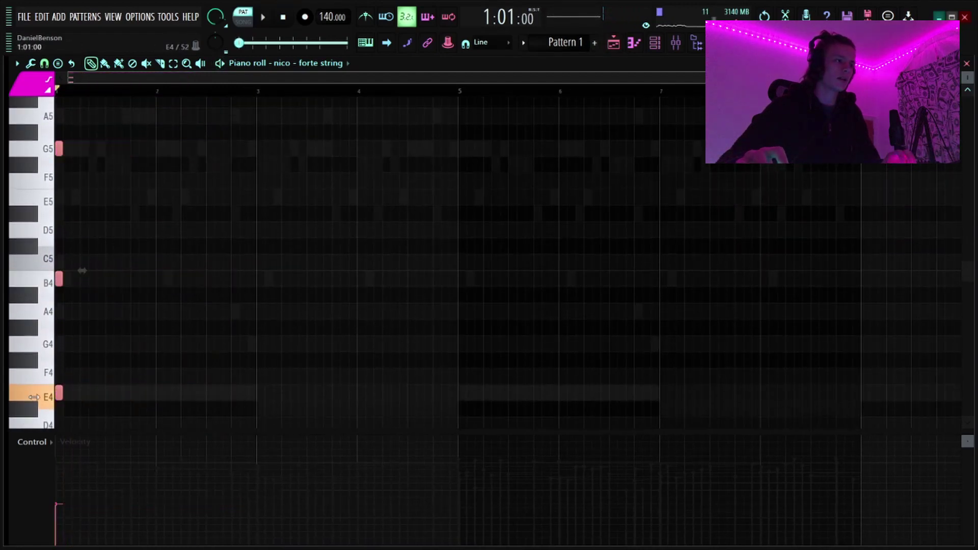
Raise the velocity of the bar-one chord, transpose it up an octave and play it.
{"action": "scroll", "coordinate": [96, 87], "scroll_direction": "up", "scroll_amount": 5}
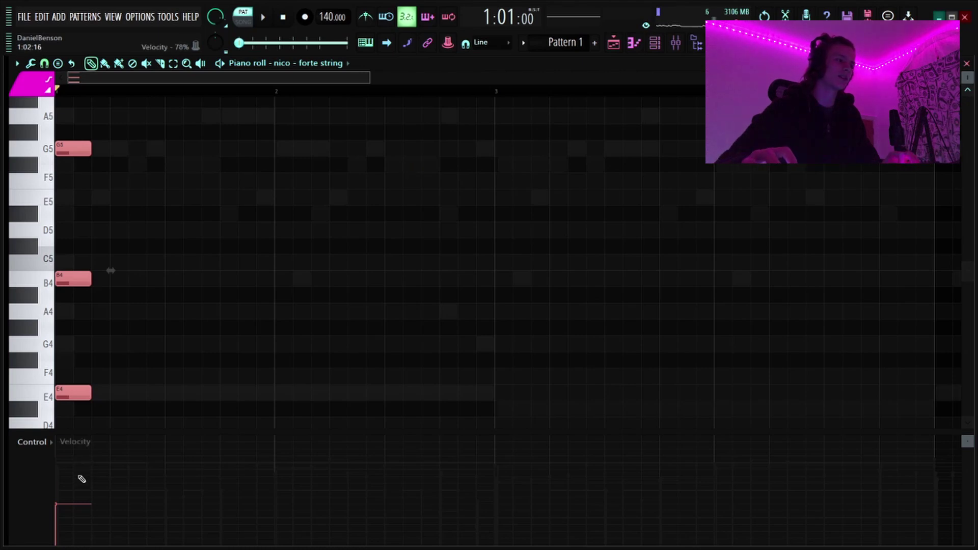
{"action": "key", "text": "space"}
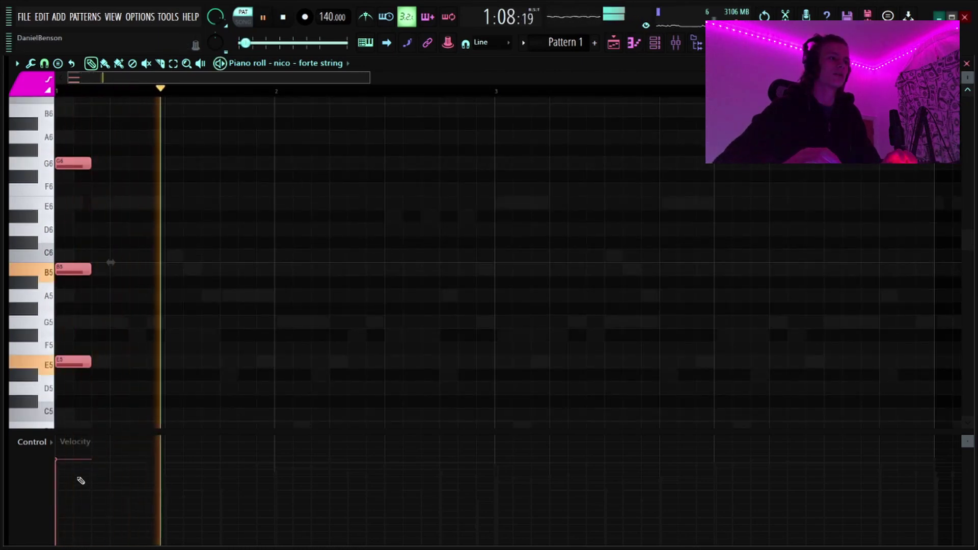
{"action": "key", "text": "space"}
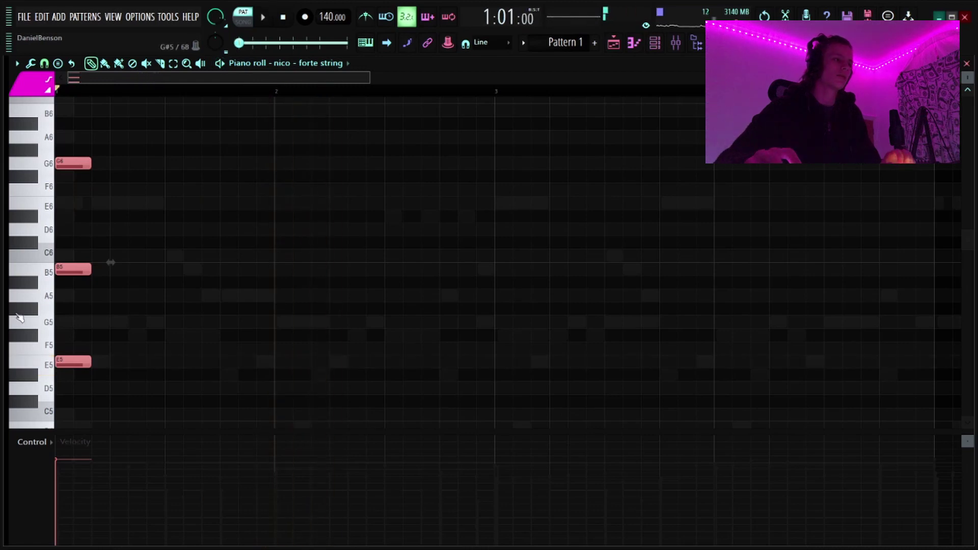
Audition other string samples from the kit and replace the forte string sample with "nico - cozy string".
{"action": "left_click_drag", "start_coordinate": [4, 321], "coordinate": [98, 322]}
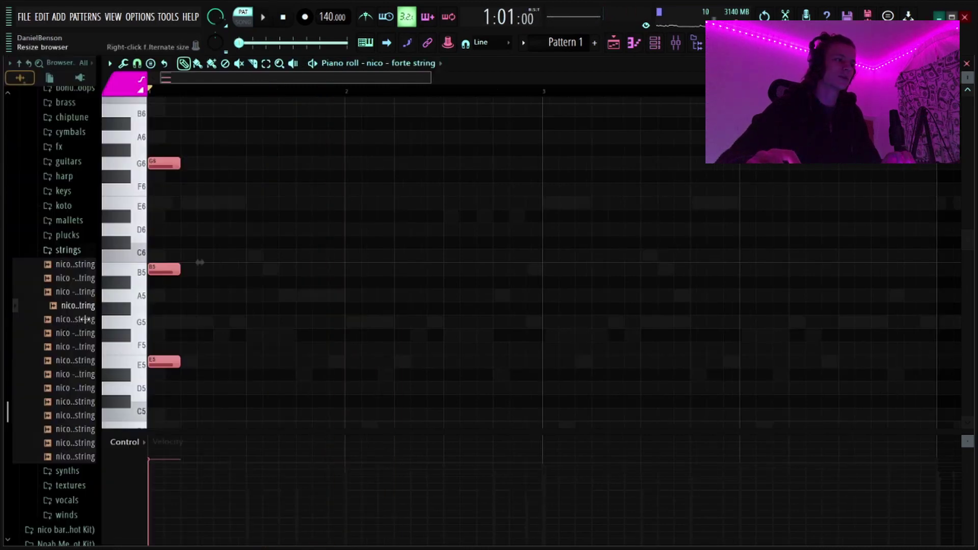
{"action": "middle_click", "coordinate": [80, 280]}
{"action": "key", "text": "space"}
{"action": "middle_click", "coordinate": [82, 292]}
{"action": "key", "text": "space"}
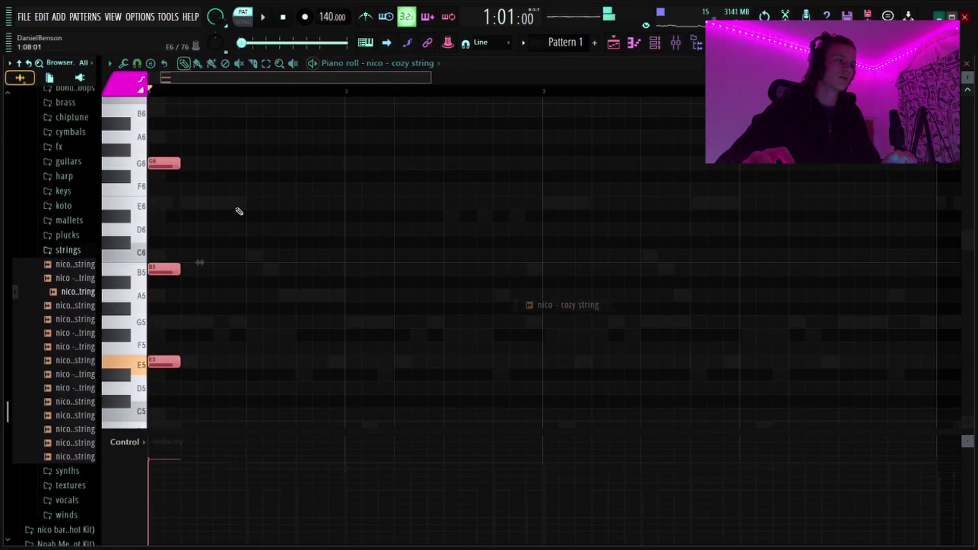
{"action": "key", "text": "space"}
{"action": "key", "text": "space"}
Transpose the bar-one chord down an octave to E4, B4 and G5 and play the pattern.
{"action": "left_click_drag", "start_coordinate": [230, 142], "coordinate": [48, 479]}
{"action": "key", "text": "ctrl+Down"}
{"action": "key", "text": "space"}
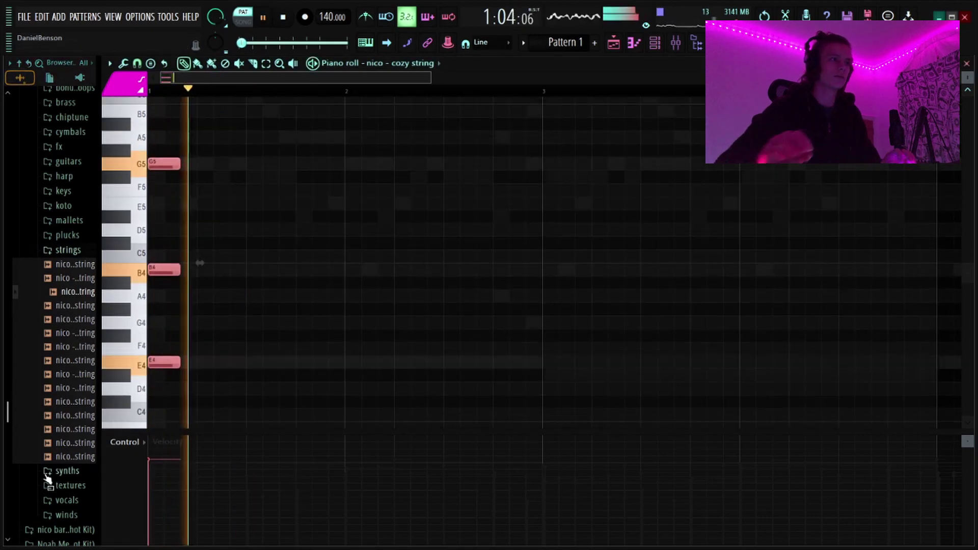
{"action": "scroll", "coordinate": [295, 96], "scroll_direction": "down", "scroll_amount": 2}
{"action": "scroll", "coordinate": [295, 96], "scroll_direction": "up", "scroll_amount": 1}
{"action": "key", "text": "space"}
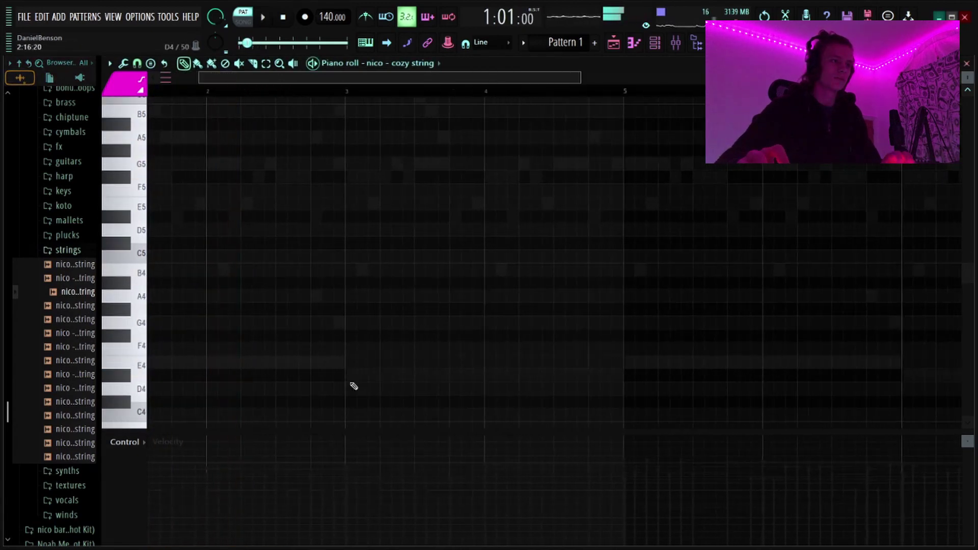
Place a short chord of D#4, B4 and F#5 at the start of bar three in the cozy string piano roll.
{"action": "left_click", "coordinate": [345, 380]}
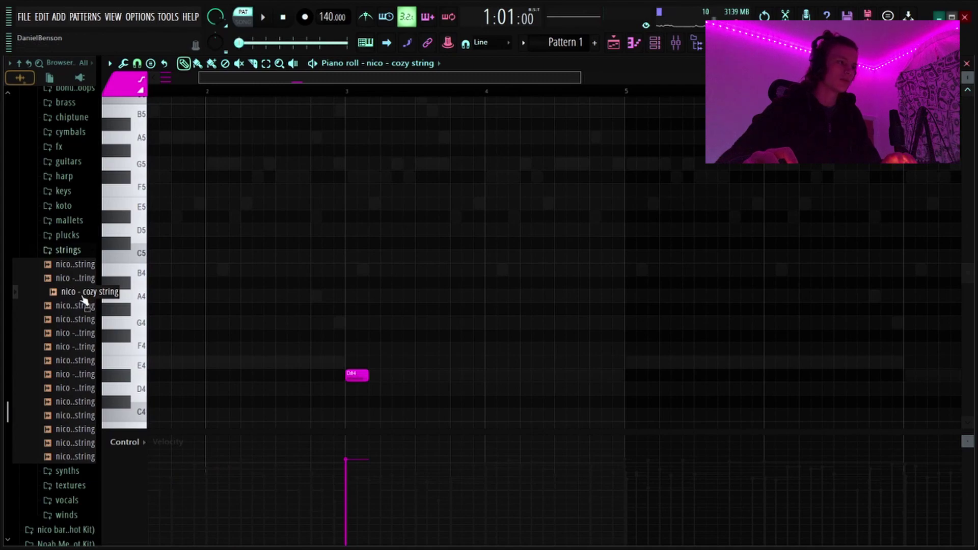
{"action": "scroll", "coordinate": [56, 295], "scroll_direction": "up", "scroll_amount": 8}
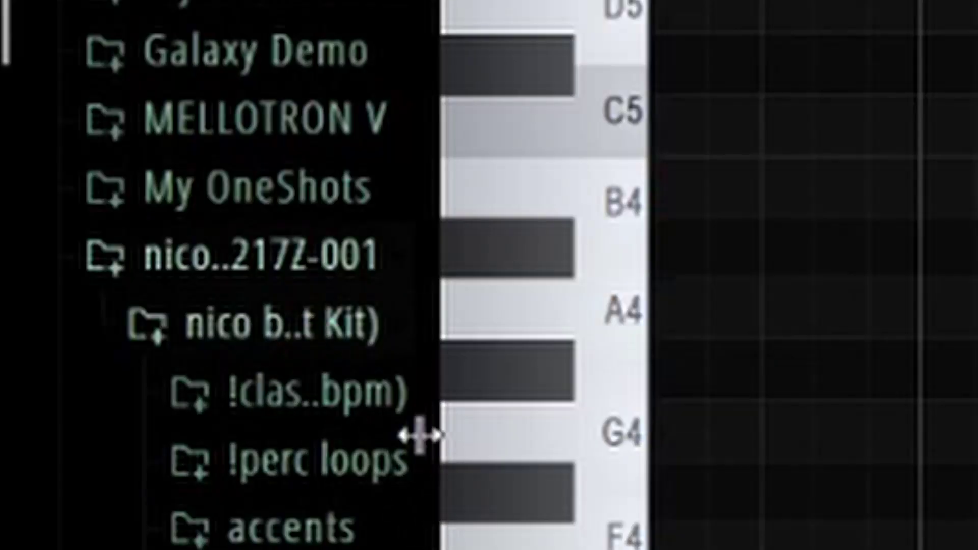
{"action": "left_click_drag", "start_coordinate": [97, 323], "coordinate": [5, 329]}
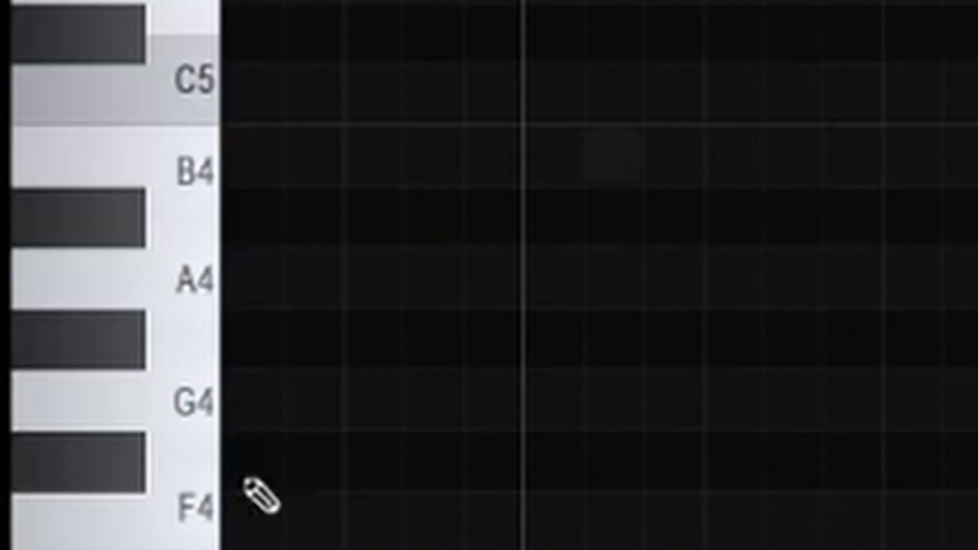
{"action": "scroll", "coordinate": [175, 110], "scroll_direction": "down", "scroll_amount": 3}
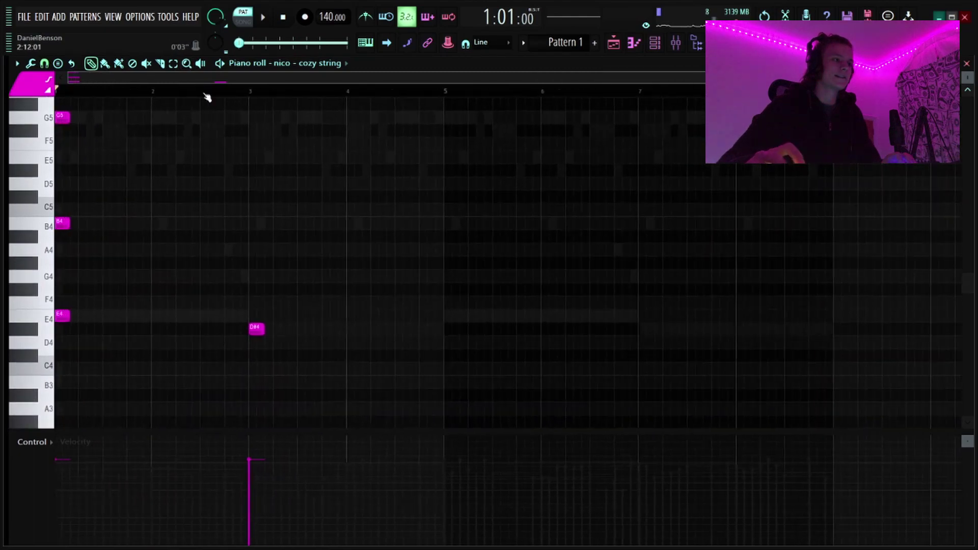
{"action": "scroll", "coordinate": [160, 94], "scroll_direction": "up", "scroll_amount": 2}
{"action": "left_click", "coordinate": [486, 224]}
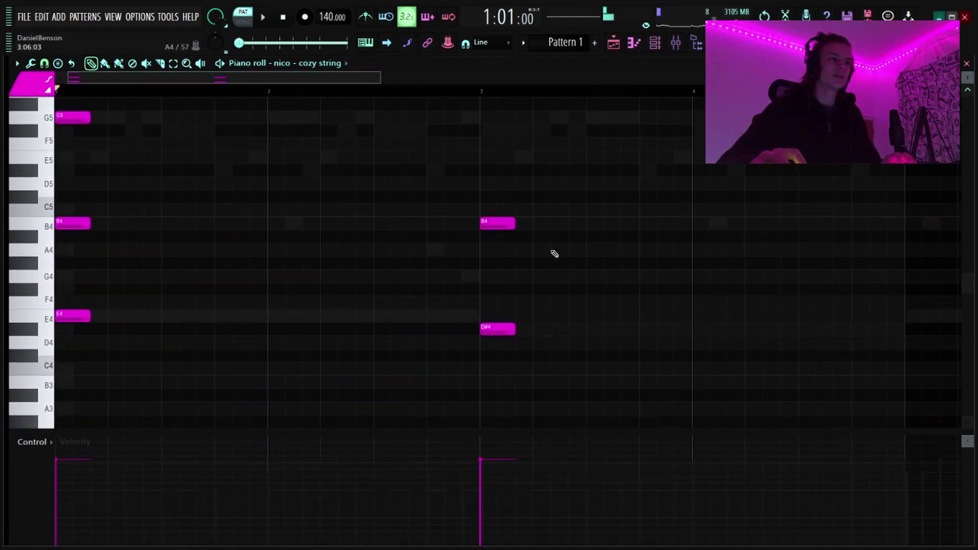
{"action": "scroll", "coordinate": [510, 230], "scroll_direction": "up", "scroll_amount": 2}
{"action": "left_click", "coordinate": [484, 198]}
{"action": "left_click_drag", "start_coordinate": [479, 197], "coordinate": [476, 212]}
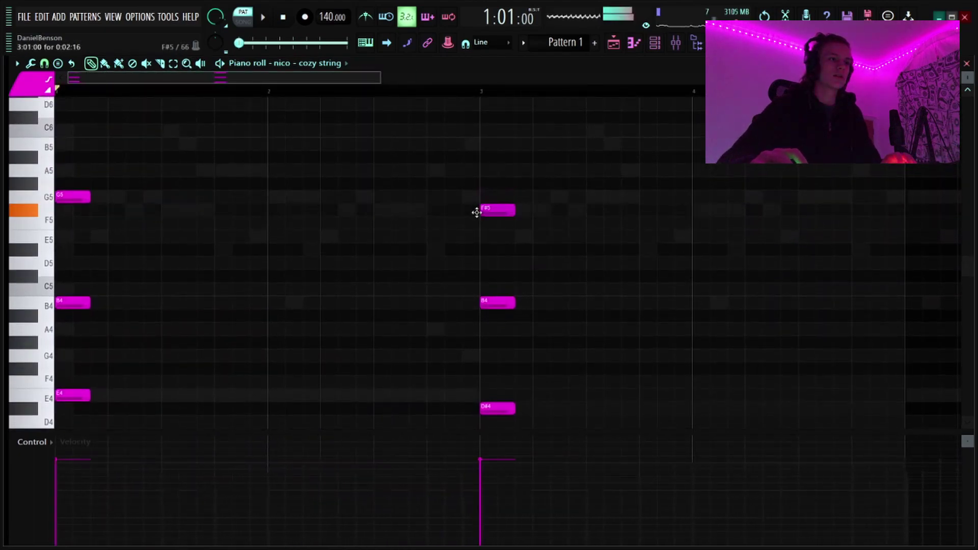
Add a quick ascending run of D#4, E4 and G4 on the last beat of bar four.
{"action": "scroll", "coordinate": [407, 284], "scroll_direction": "down", "scroll_amount": 3}
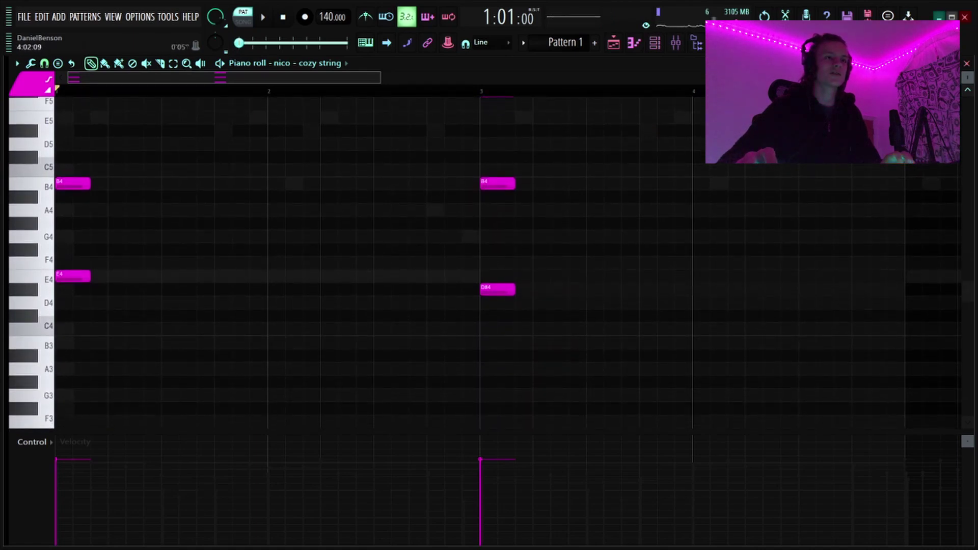
{"action": "scroll", "coordinate": [711, 91], "scroll_direction": "down", "scroll_amount": 3}
{"action": "scroll", "coordinate": [710, 91], "scroll_direction": "up", "scroll_amount": 4}
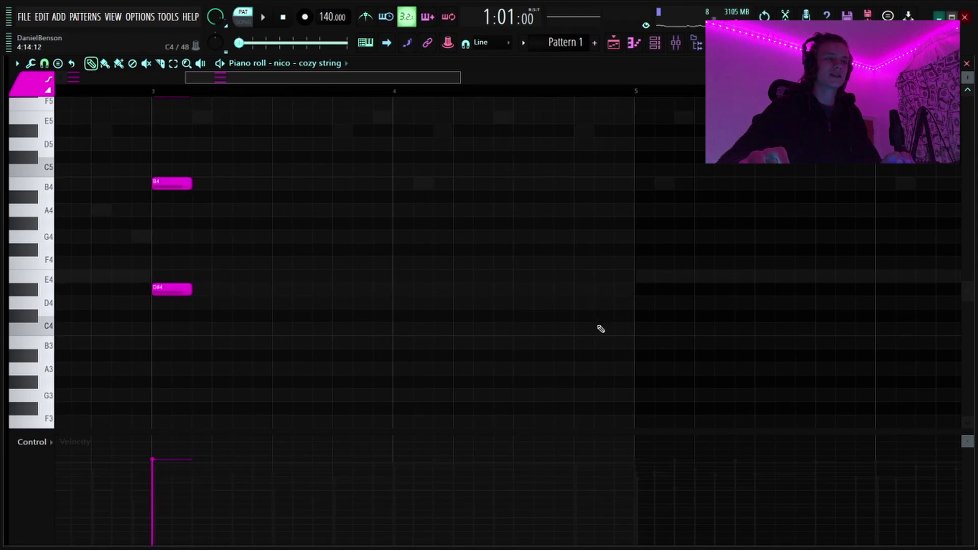
{"action": "scroll", "coordinate": [600, 330], "scroll_direction": "up", "scroll_amount": 1}
{"action": "left_click", "coordinate": [580, 330]}
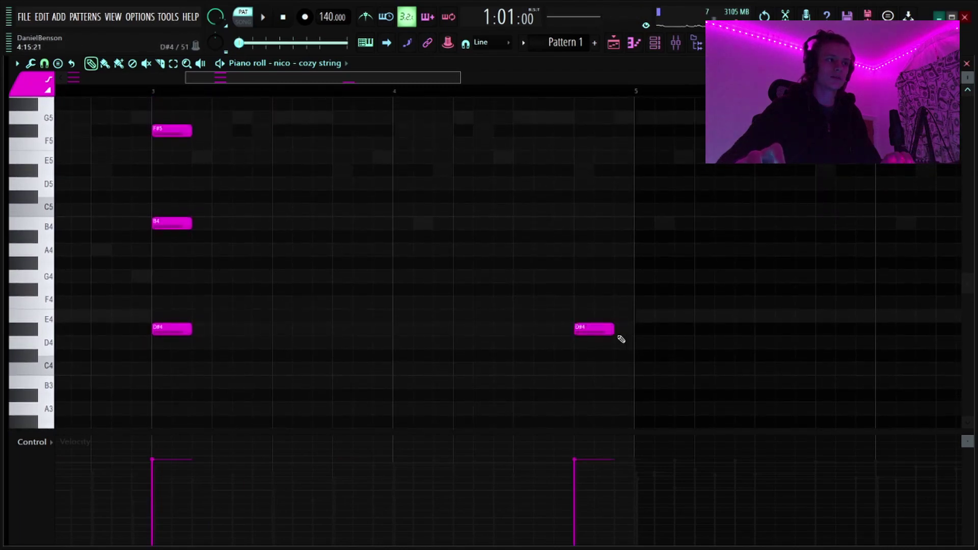
{"action": "left_click", "coordinate": [602, 319]}
{"action": "left_click_drag", "start_coordinate": [618, 291], "coordinate": [617, 273]}
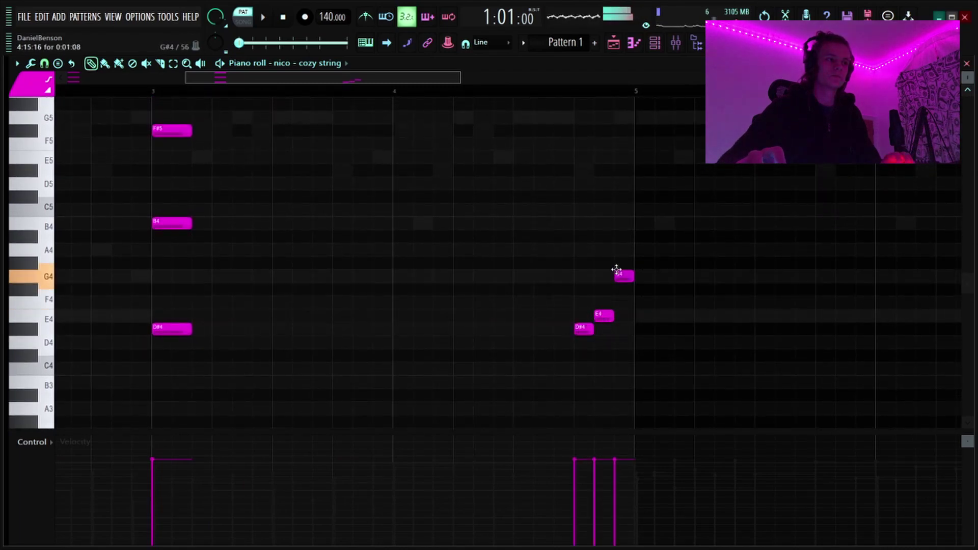
Shape the velocities of the three-note run at the end of bar four into a rising ramp and play the pattern.
{"action": "key", "text": "space"}
{"action": "left_click_drag", "start_coordinate": [647, 361], "coordinate": [528, 244]}
{"action": "key", "text": "space"}
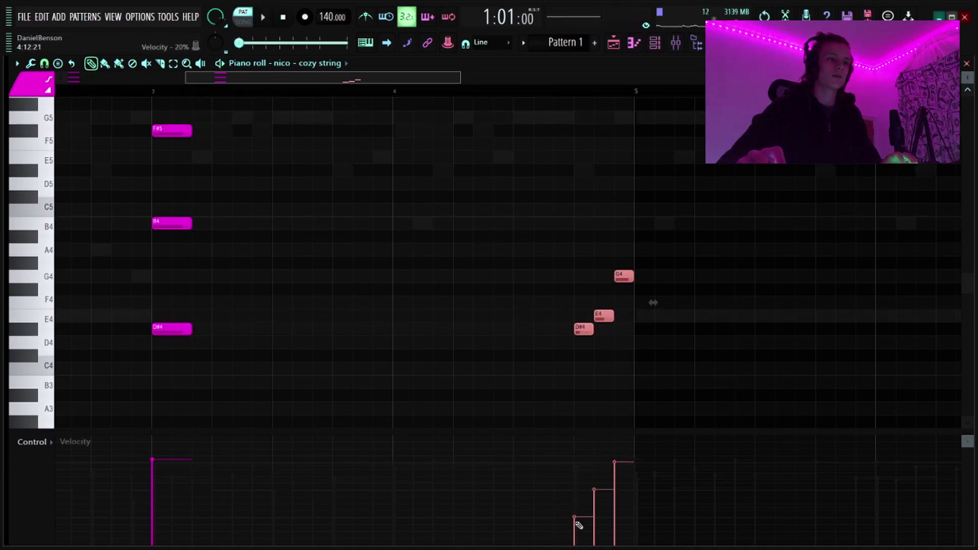
{"action": "key", "text": "space"}
{"action": "scroll", "coordinate": [225, 87], "scroll_direction": "down", "scroll_amount": 4}
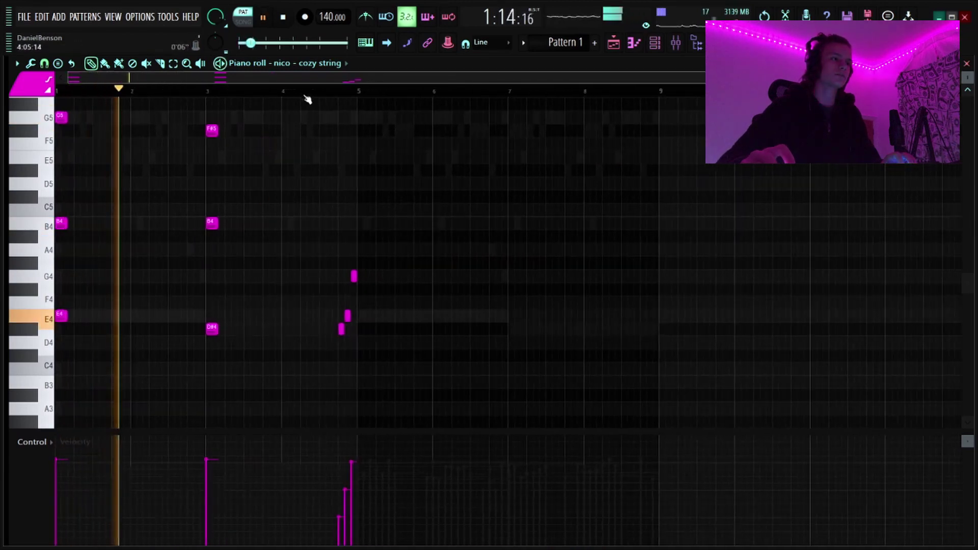
Duplicate all cozy string notes from bars one to four into bars five to eight.
{"action": "key", "text": "ctrl+a"}
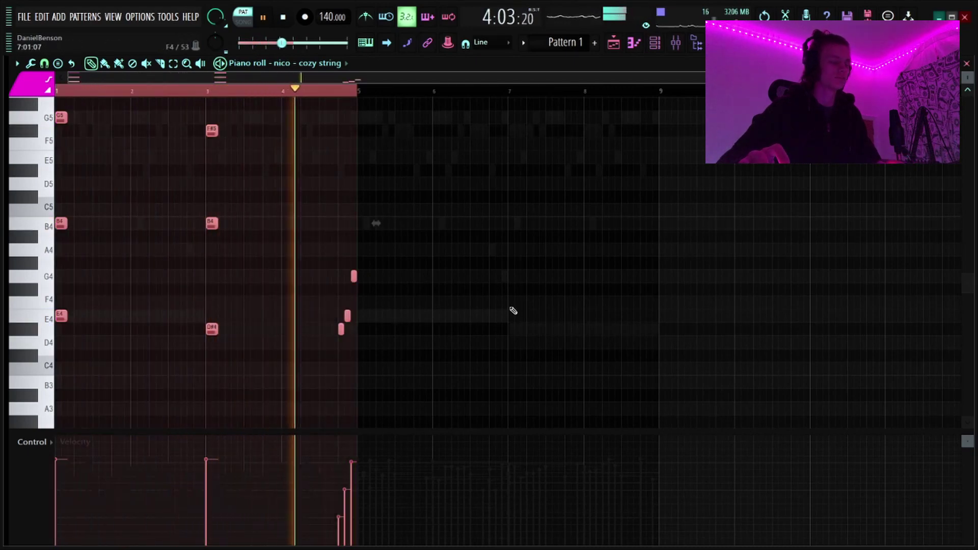
{"action": "key", "text": "ctrl+b"}
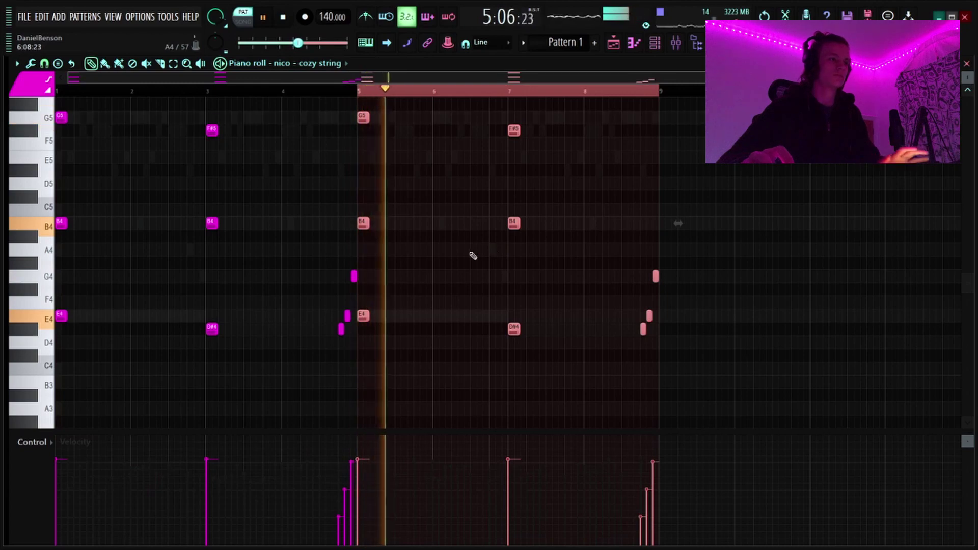
{"action": "key", "text": "ctrl+d"}
{"action": "key", "text": "space"}
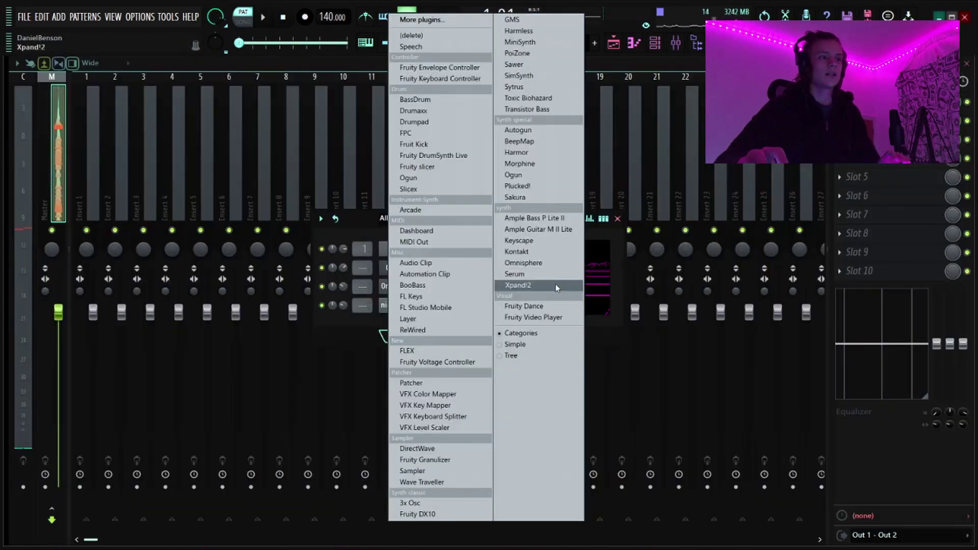
Add an Xpand!2 channel and audition its strings presets, starting with "+01 Bigger Legato Strings" and settling on "+04 Sad Formant Strings".
{"action": "left_click", "coordinate": [556, 283]}
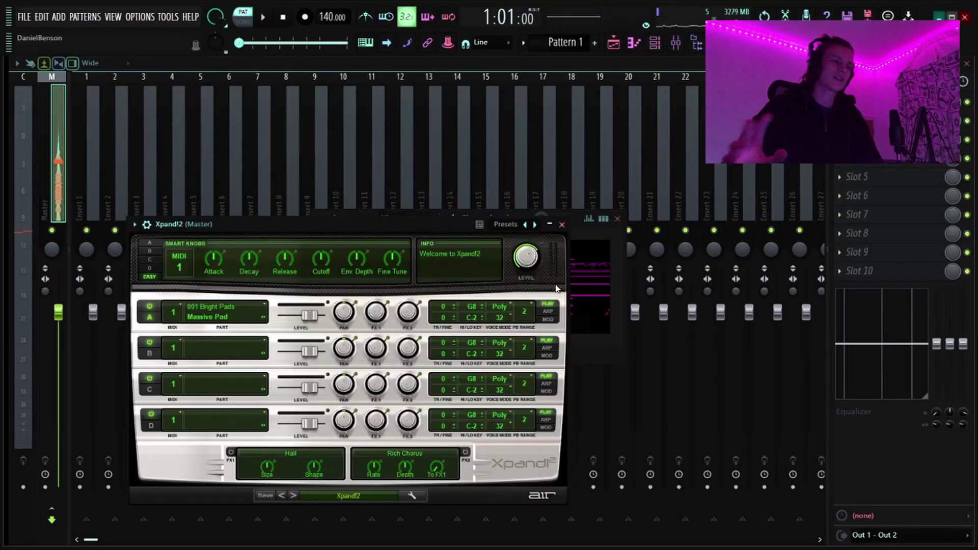
{"action": "left_click", "coordinate": [323, 496]}
{"action": "mouse_move", "coordinate": [345, 456]}
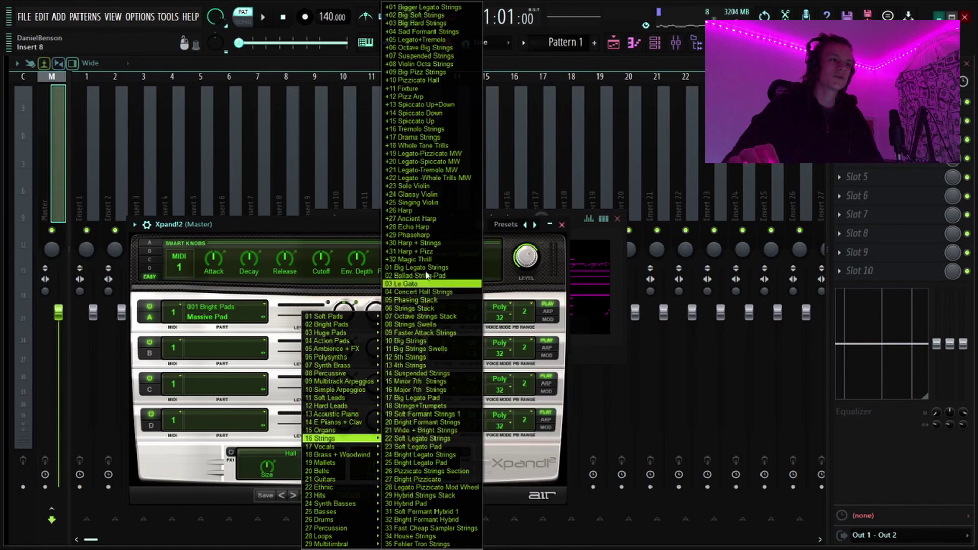
{"action": "left_click", "coordinate": [442, 9]}
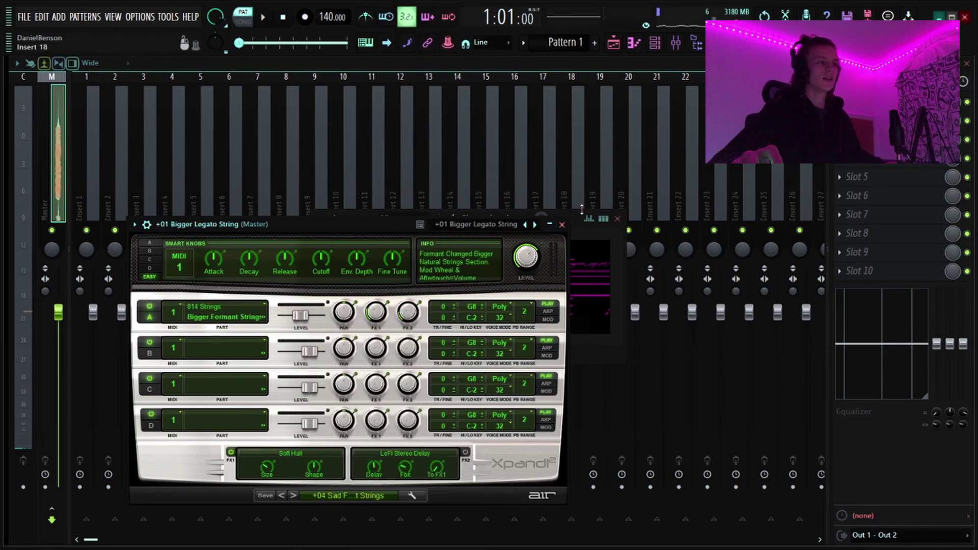
{"action": "left_click", "coordinate": [353, 498]}
{"action": "mouse_move", "coordinate": [341, 439]}
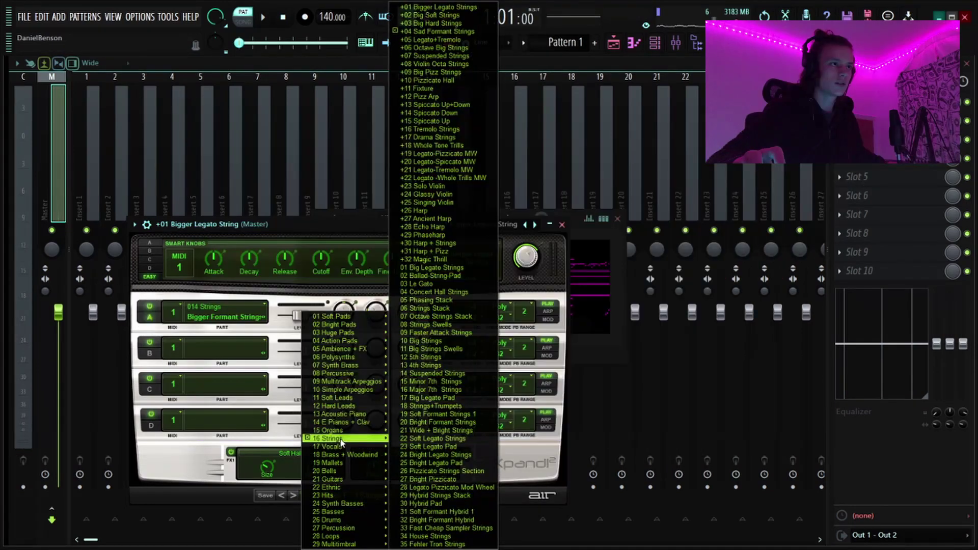
{"action": "left_click", "coordinate": [320, 224]}
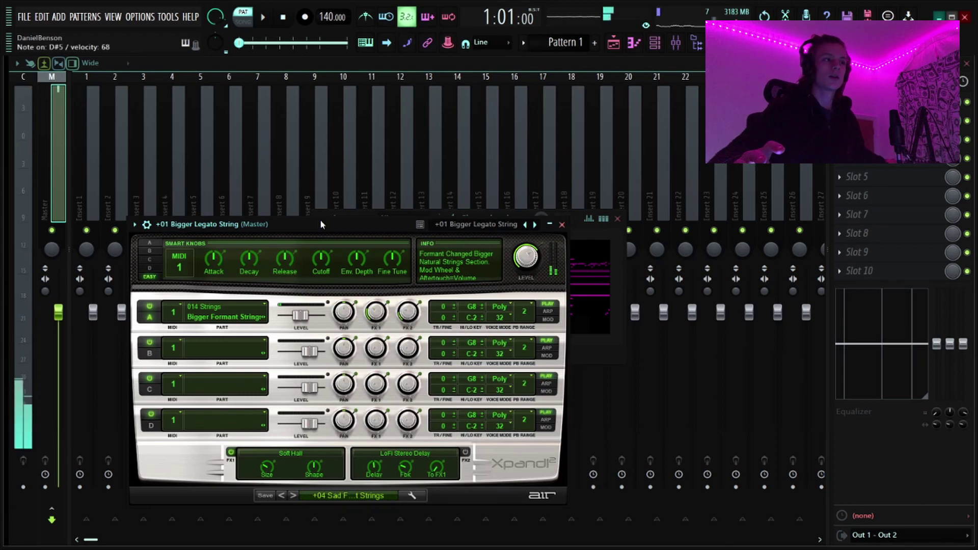
{"action": "left_click", "coordinate": [562, 224]}
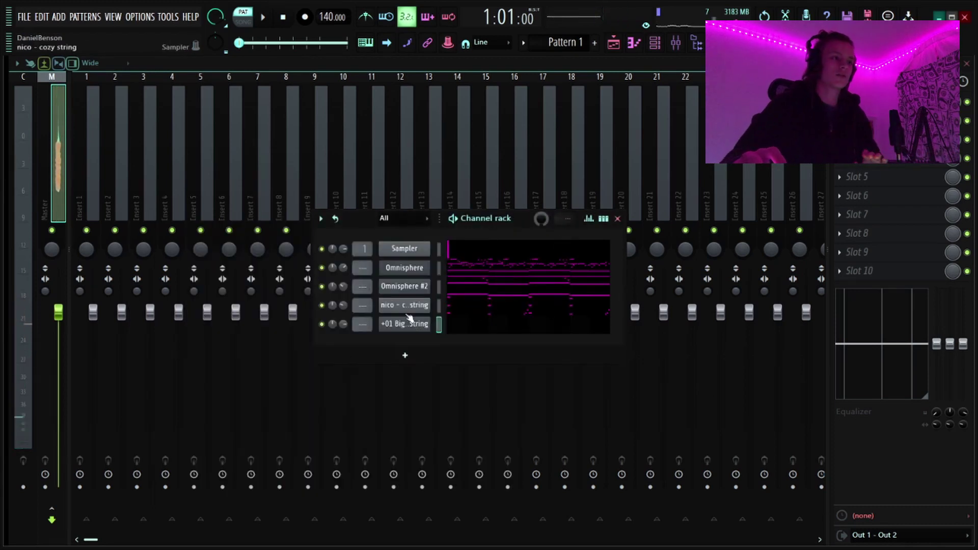
Show the Xpand!2 string channel's piano roll and add a B5 note that spans all of bar four.
{"action": "right_click", "coordinate": [428, 319]}
{"action": "left_click", "coordinate": [440, 323]}
{"action": "scroll", "coordinate": [278, 94], "scroll_direction": "up", "scroll_amount": 3}
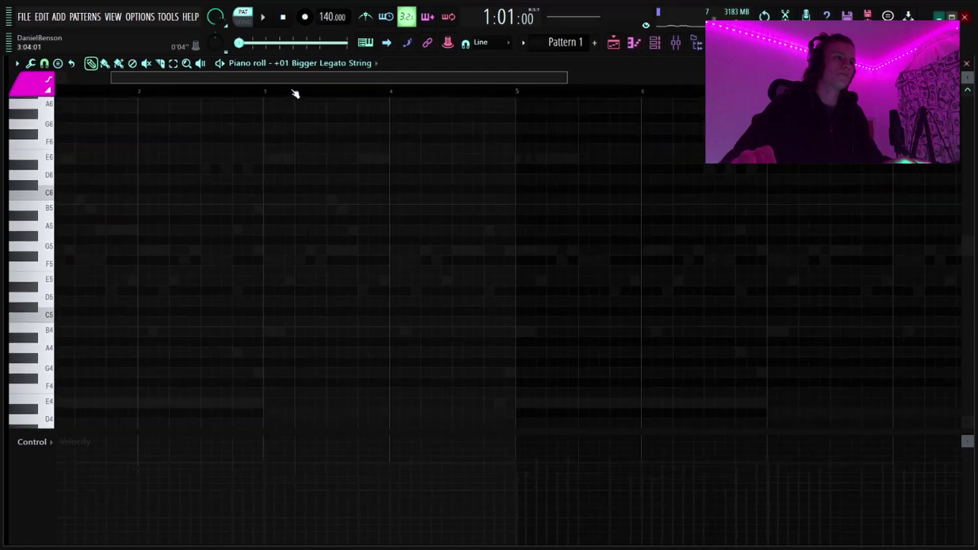
{"action": "scroll", "coordinate": [451, 97], "scroll_direction": "up", "scroll_amount": 2}
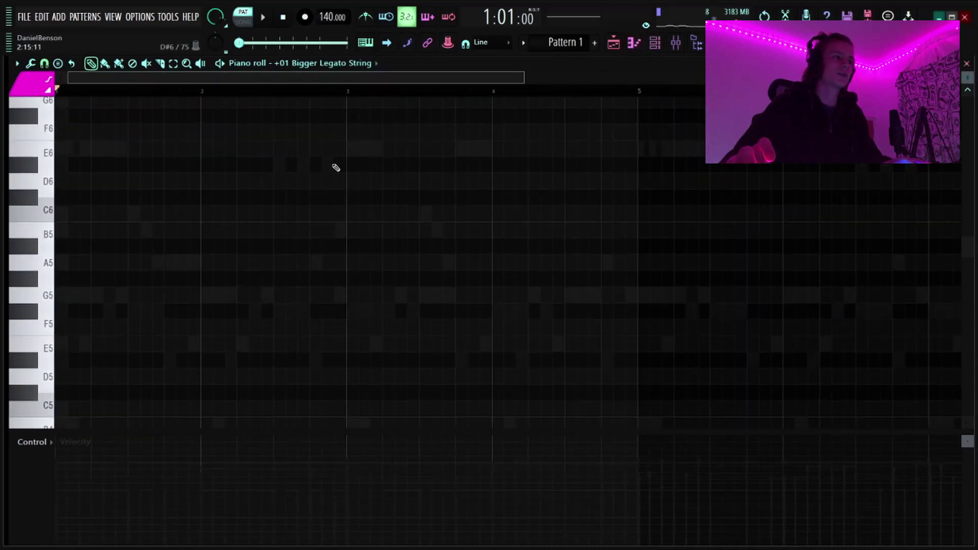
{"action": "scroll", "coordinate": [225, 79], "scroll_direction": "up", "scroll_amount": 2}
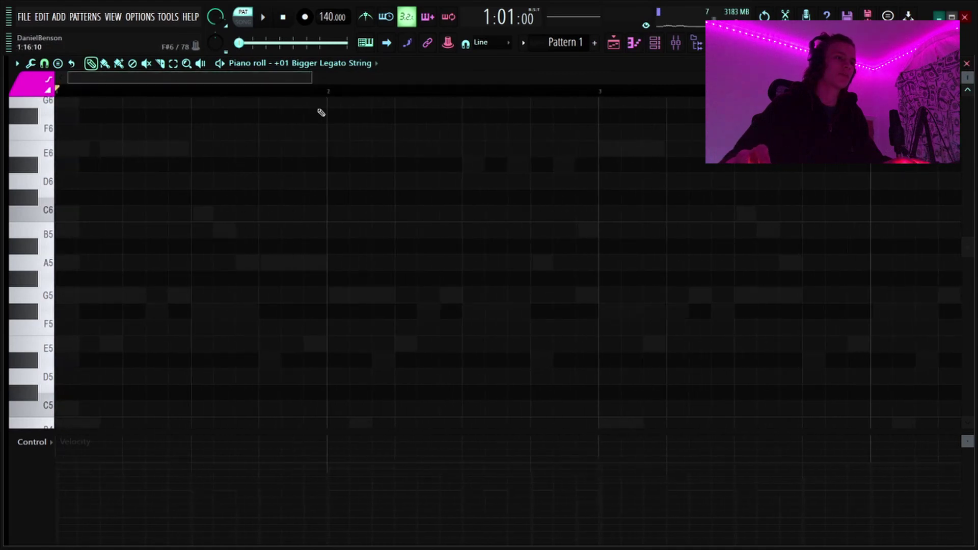
{"action": "scroll", "coordinate": [278, 96], "scroll_direction": "down", "scroll_amount": 5}
{"action": "scroll", "coordinate": [278, 99], "scroll_direction": "up", "scroll_amount": 3}
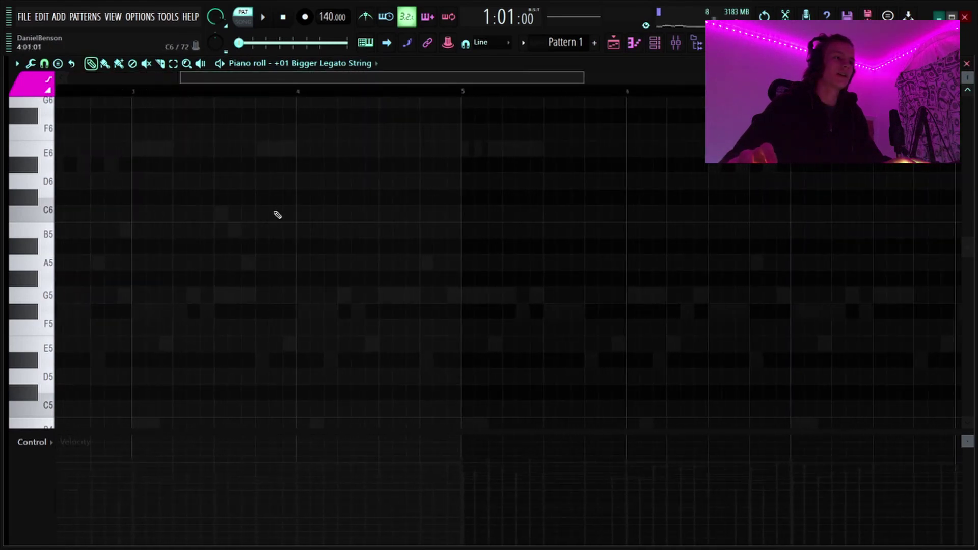
{"action": "left_click", "coordinate": [308, 233]}
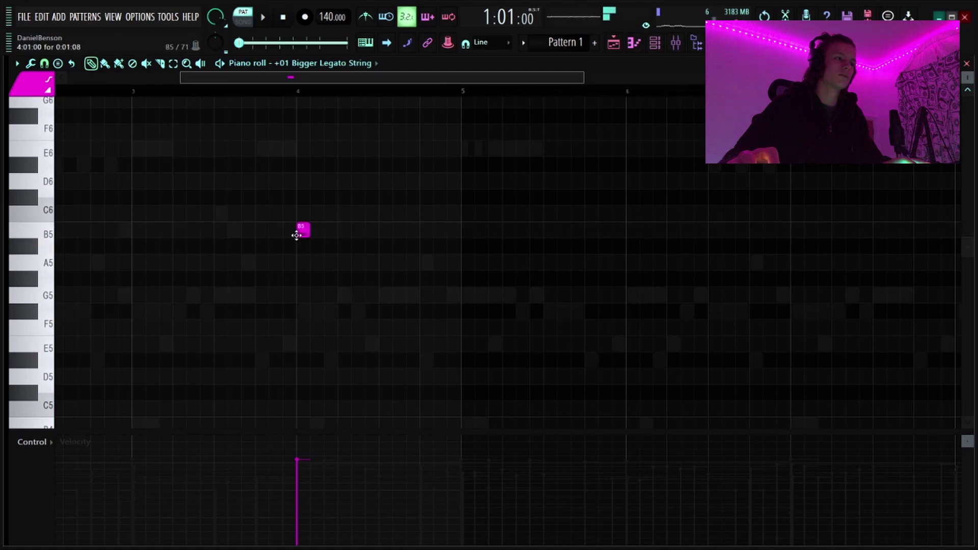
{"action": "left_click_drag", "start_coordinate": [309, 234], "coordinate": [458, 258]}
Add a one-beat D#6 note on the last beat of bar two in the legato string piano roll.
{"action": "key", "text": "space"}
{"action": "scroll", "coordinate": [182, 96], "scroll_direction": "down", "scroll_amount": 3}
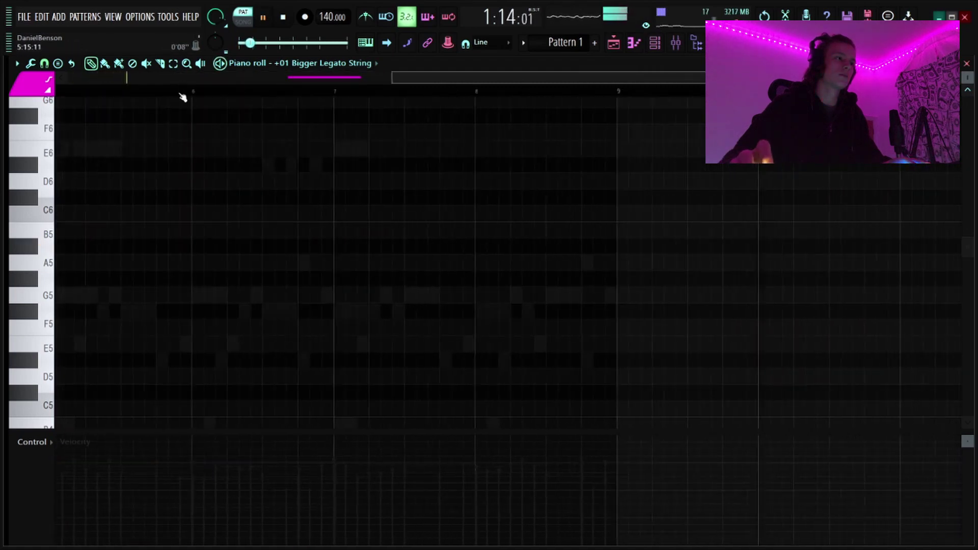
{"action": "left_click", "coordinate": [193, 181]}
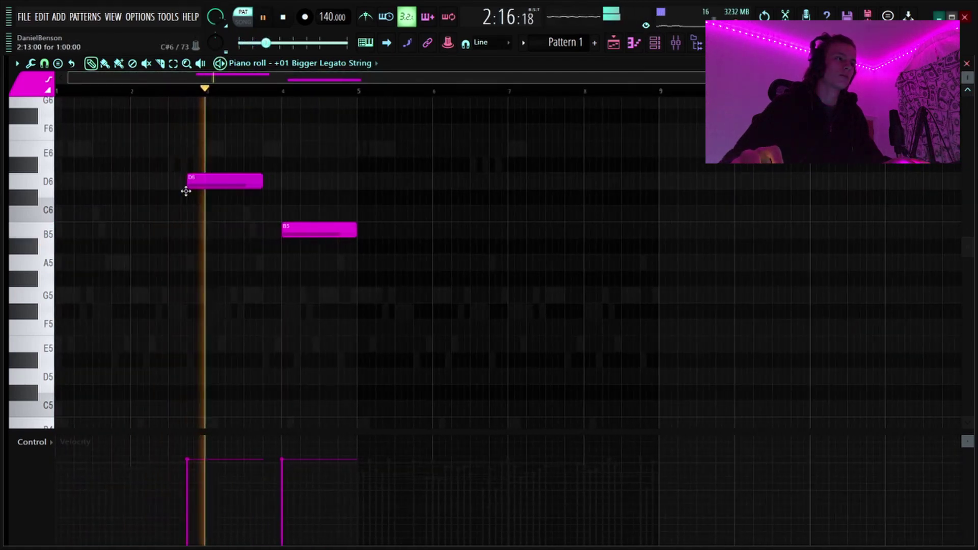
{"action": "key", "text": "space"}
{"action": "left_click_drag", "start_coordinate": [200, 186], "coordinate": [200, 169]}
{"action": "key", "text": "space"}
{"action": "left_click_drag", "start_coordinate": [262, 165], "coordinate": [255, 213]}
Lower the D#6 note's velocity to nearly the minimum and play the pattern from that note.
{"action": "scroll", "coordinate": [256, 213], "scroll_direction": "down", "scroll_amount": 8}
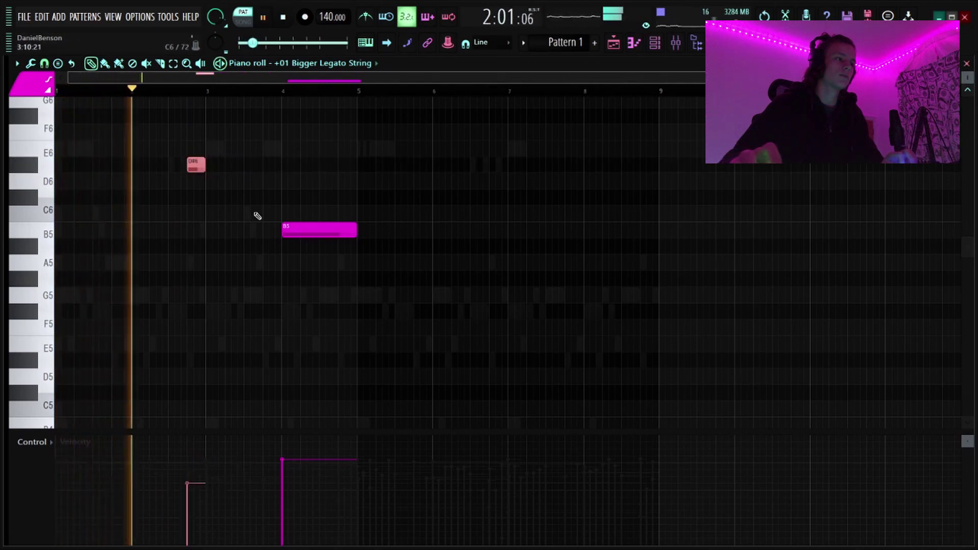
{"action": "left_click", "coordinate": [264, 167]}
{"action": "right_click", "coordinate": [266, 167]}
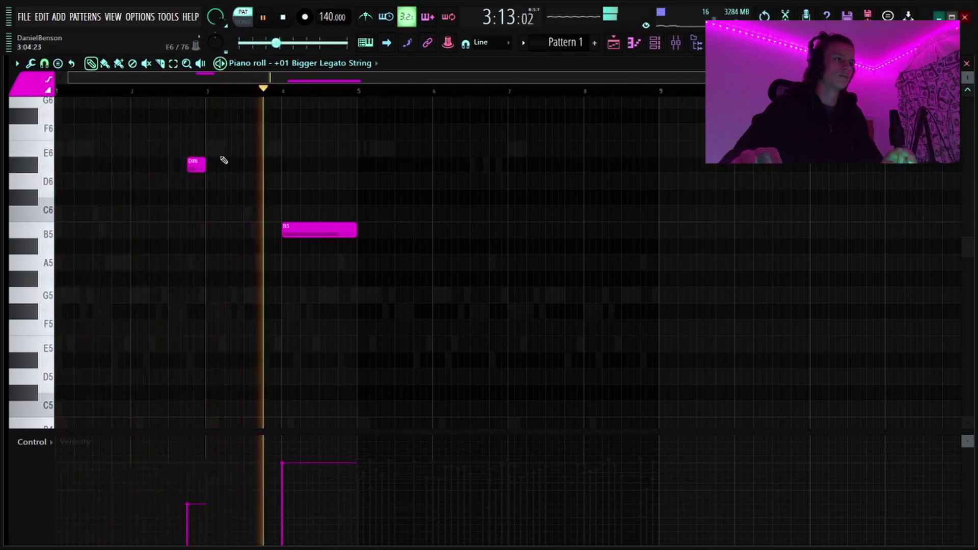
{"action": "left_click_drag", "start_coordinate": [177, 146], "coordinate": [259, 187]}
{"action": "scroll", "coordinate": [259, 188], "scroll_direction": "down", "scroll_amount": 7}
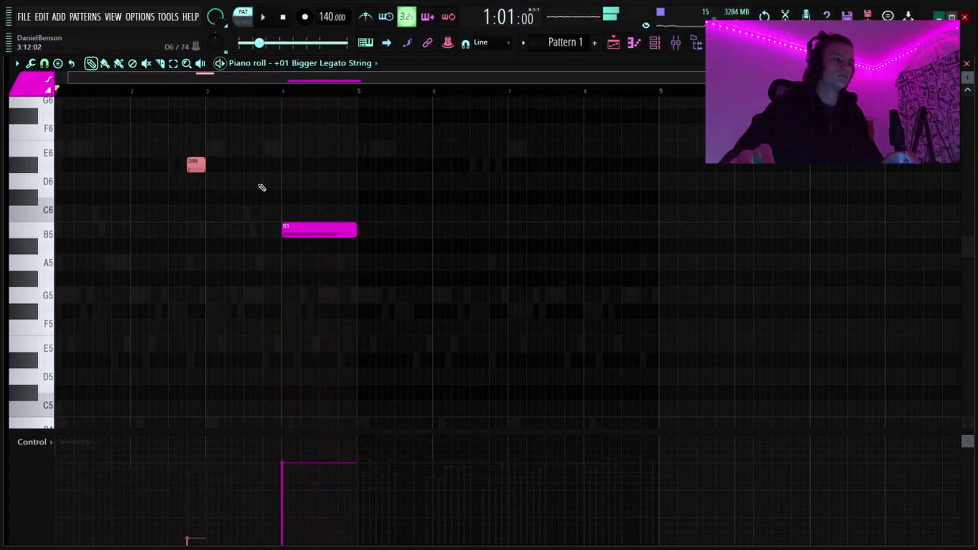
{"action": "left_click", "coordinate": [192, 93]}
{"action": "left_click", "coordinate": [311, 165]}
{"action": "right_click", "coordinate": [312, 165]}
{"action": "key", "text": "space"}
Slightly lower the velocity of the long B5 note in bar four and play the pattern.
{"action": "left_click_drag", "start_coordinate": [300, 197], "coordinate": [321, 286]}
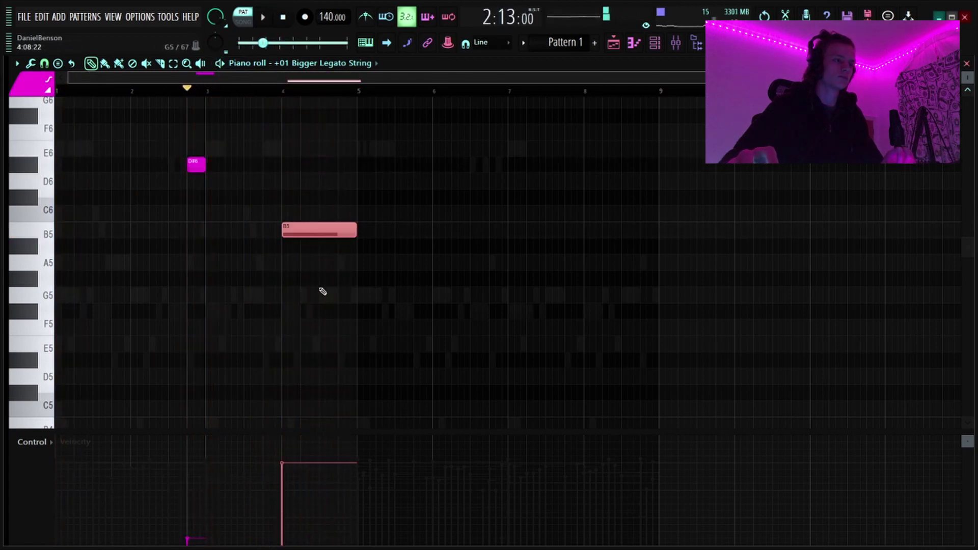
{"action": "scroll", "coordinate": [323, 280], "scroll_direction": "down", "scroll_amount": 2}
{"action": "key", "text": "space"}
{"action": "left_click", "coordinate": [358, 263]}
{"action": "right_click", "coordinate": [359, 262]}
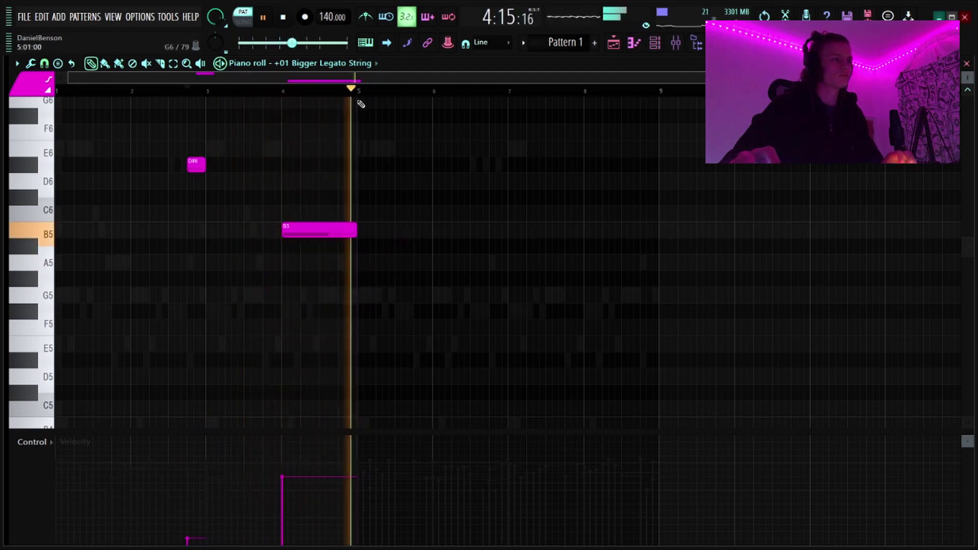
Duplicate the D#6 and B5 string notes into bars five to eight and listen to the second half.
{"action": "key", "text": "ctrl+a"}
{"action": "key", "text": "ctrl+b"}
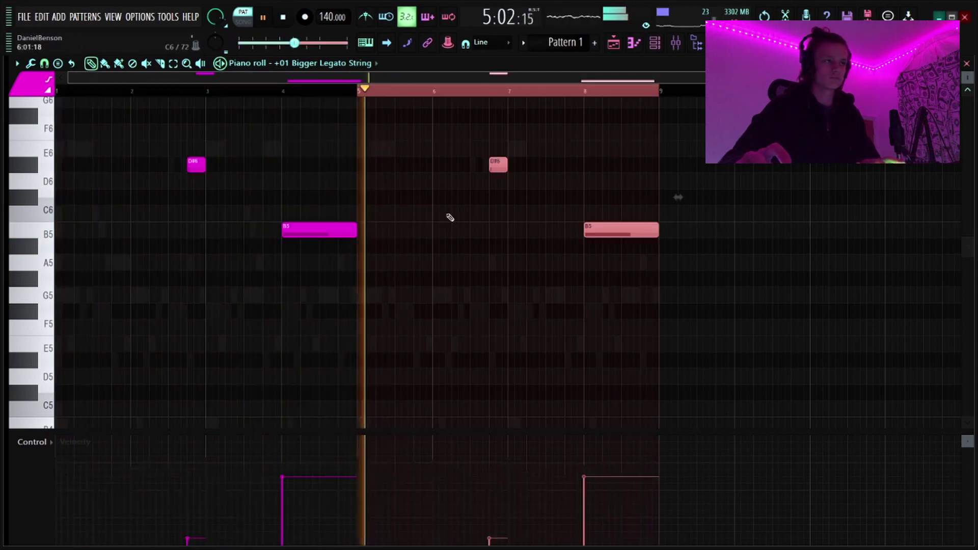
{"action": "scroll", "coordinate": [400, 94], "scroll_direction": "up", "scroll_amount": 3}
{"action": "scroll", "coordinate": [399, 85], "scroll_direction": "left", "scroll_amount": 3}
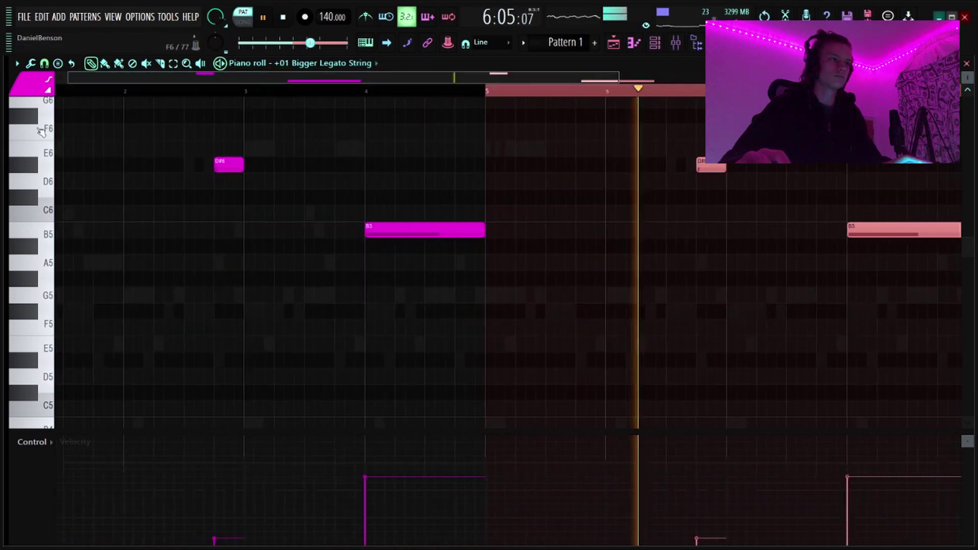
{"action": "scroll", "coordinate": [536, 93], "scroll_direction": "down", "scroll_amount": 3}
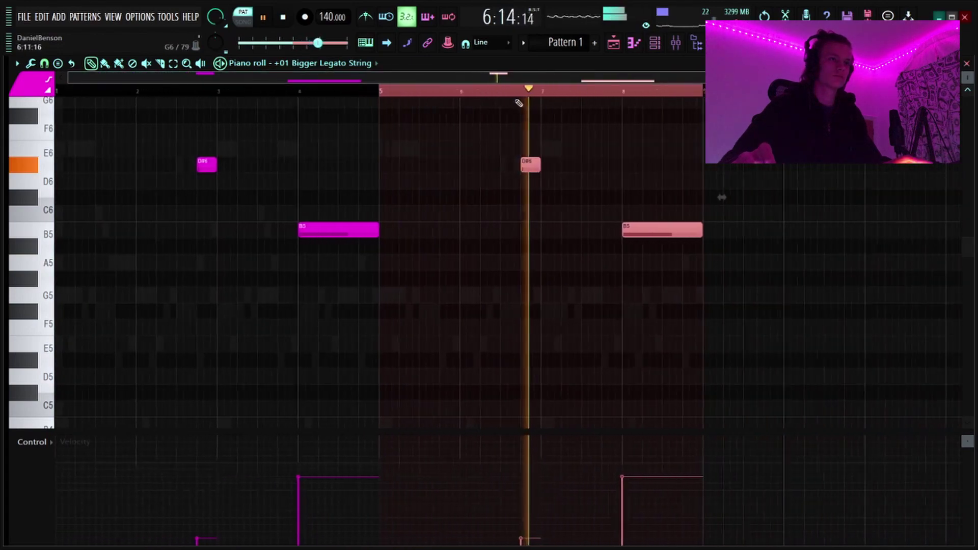
{"action": "double_click", "coordinate": [406, 94]}
{"action": "key", "text": "space"}
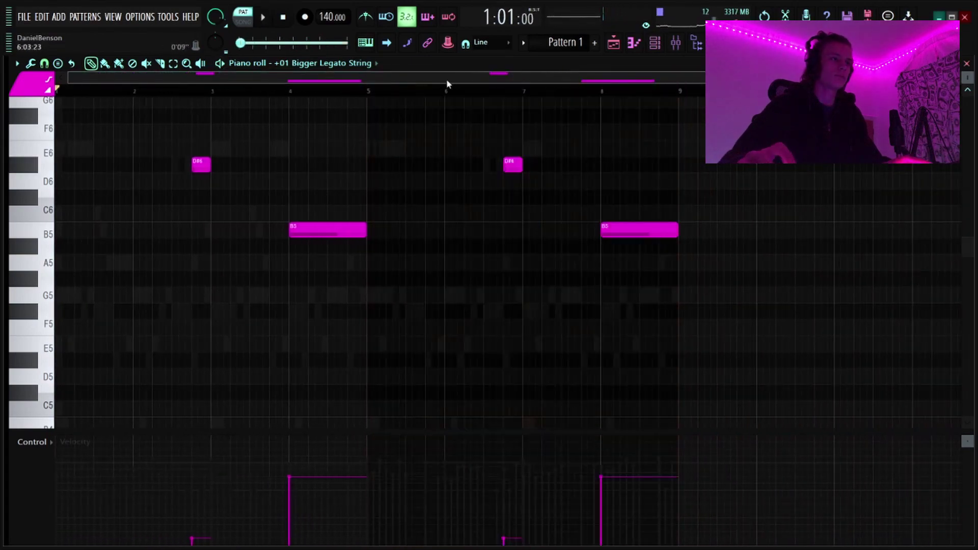
{"action": "scroll", "coordinate": [482, 95], "scroll_direction": "up", "scroll_amount": 3}
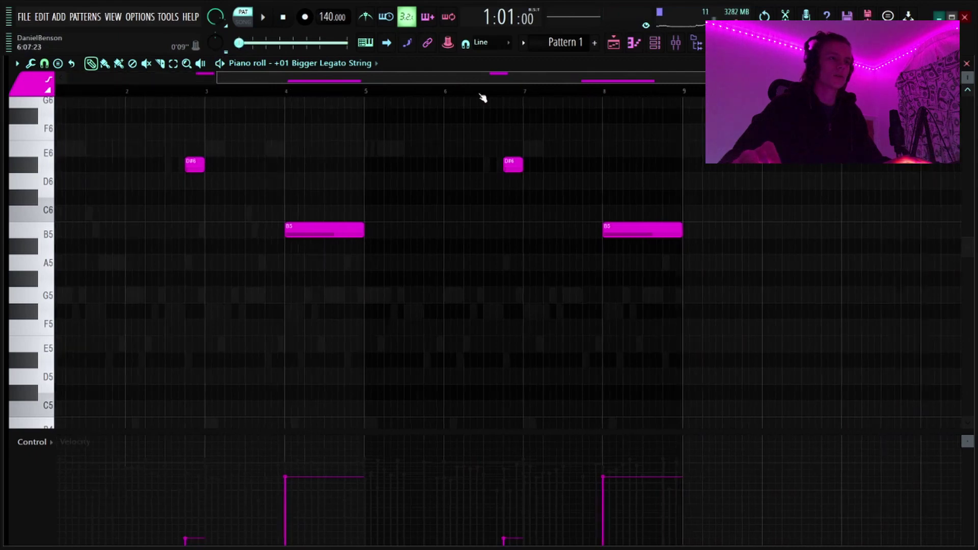
{"action": "left_click_drag", "start_coordinate": [458, 80], "coordinate": [159, 78]}
{"action": "scroll", "coordinate": [547, 91], "scroll_direction": "down", "scroll_amount": 2}
{"action": "scroll", "coordinate": [546, 91], "scroll_direction": "down", "scroll_amount": 1}
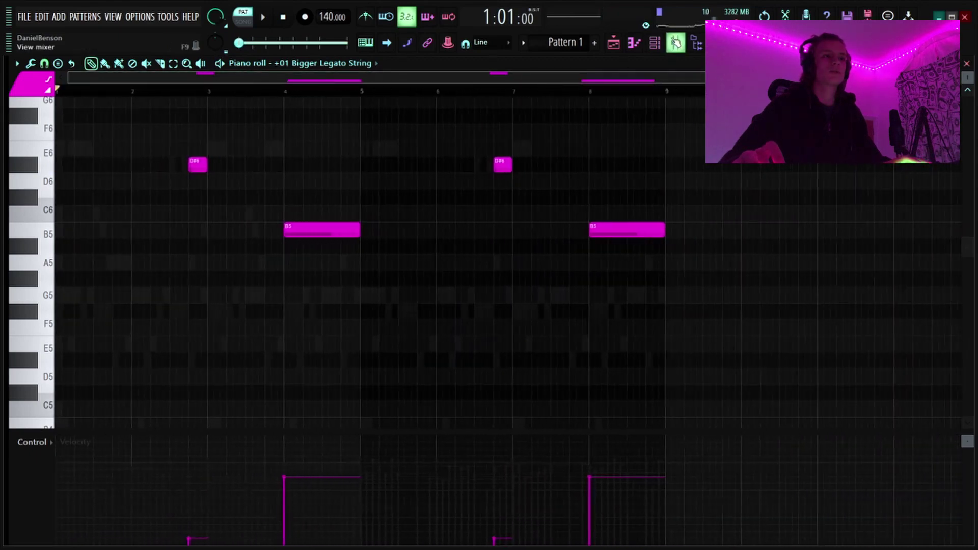
Add a third Omnisphere channel and switch its patch browser to the Type attribute.
{"action": "left_click", "coordinate": [675, 43]}
{"action": "left_click", "coordinate": [655, 43]}
{"action": "left_click", "coordinate": [417, 361]}
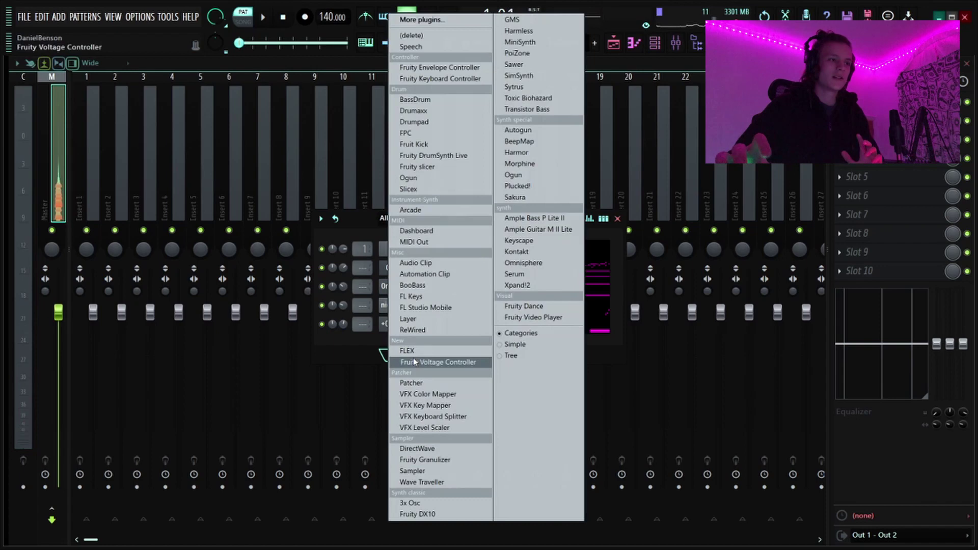
{"action": "left_click", "coordinate": [523, 262]}
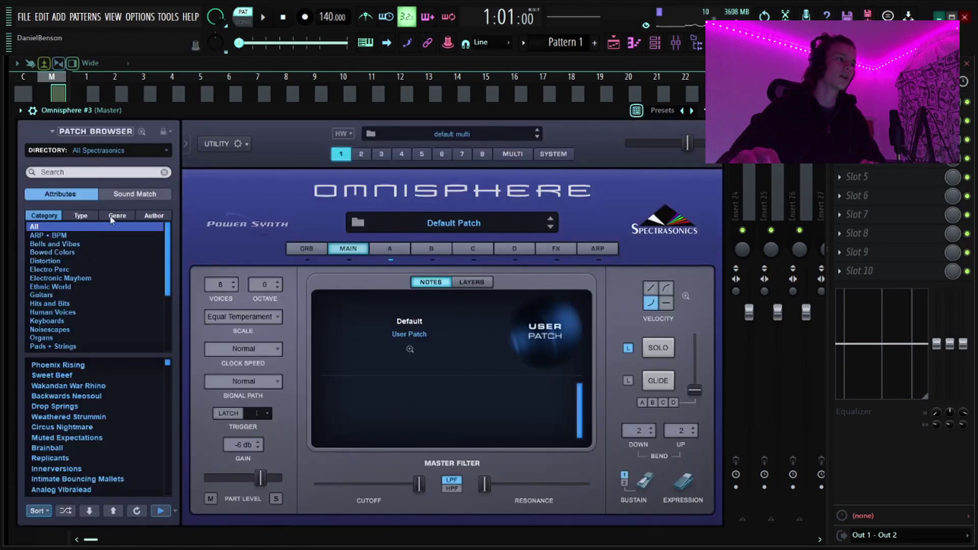
{"action": "left_click", "coordinate": [81, 216]}
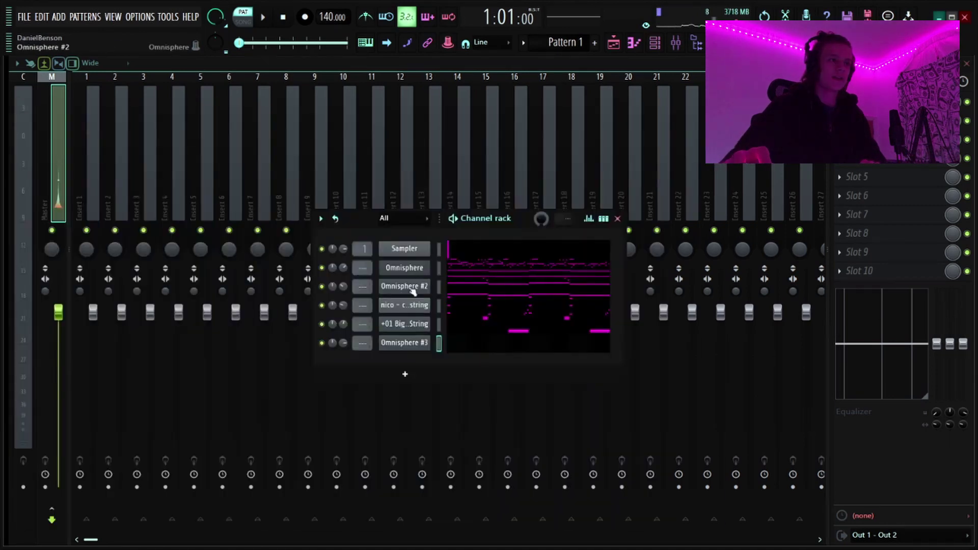
Copy the A5-and-lower melody notes of bars five to eight from the first Omnisphere channel into bars one to four of Omnisphere #3.
{"action": "right_click", "coordinate": [406, 270]}
{"action": "left_click", "coordinate": [440, 268]}
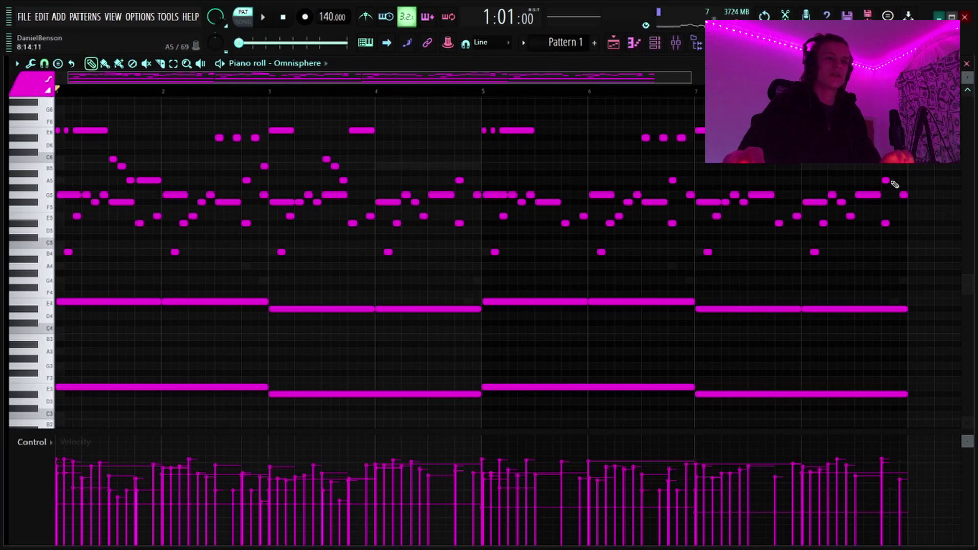
{"action": "left_click_drag", "start_coordinate": [923, 171], "coordinate": [487, 269]}
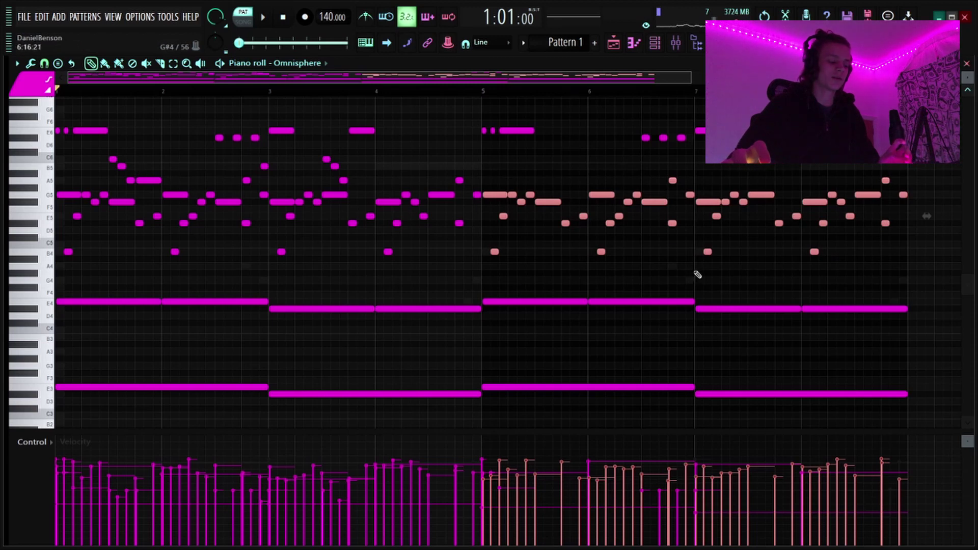
{"action": "left_click", "coordinate": [655, 43]}
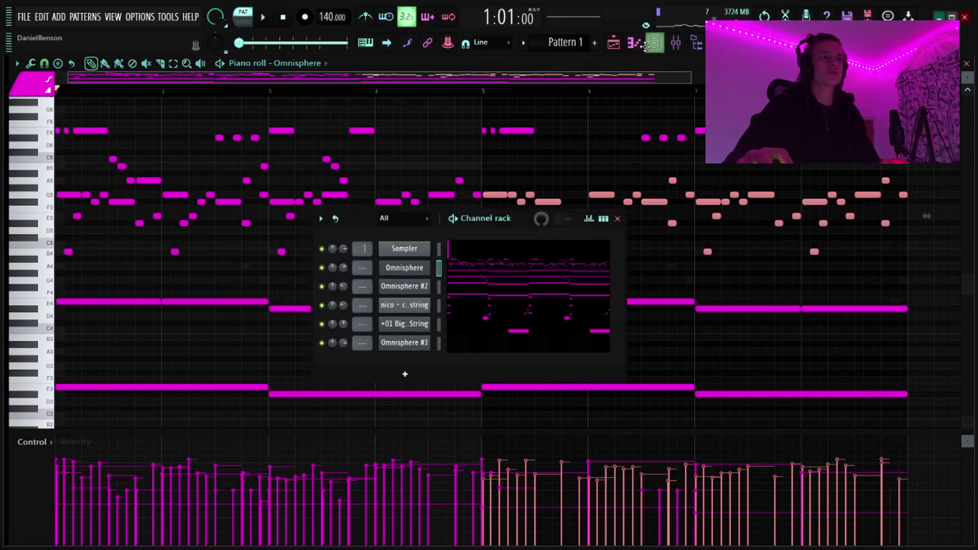
{"action": "left_click", "coordinate": [415, 345]}
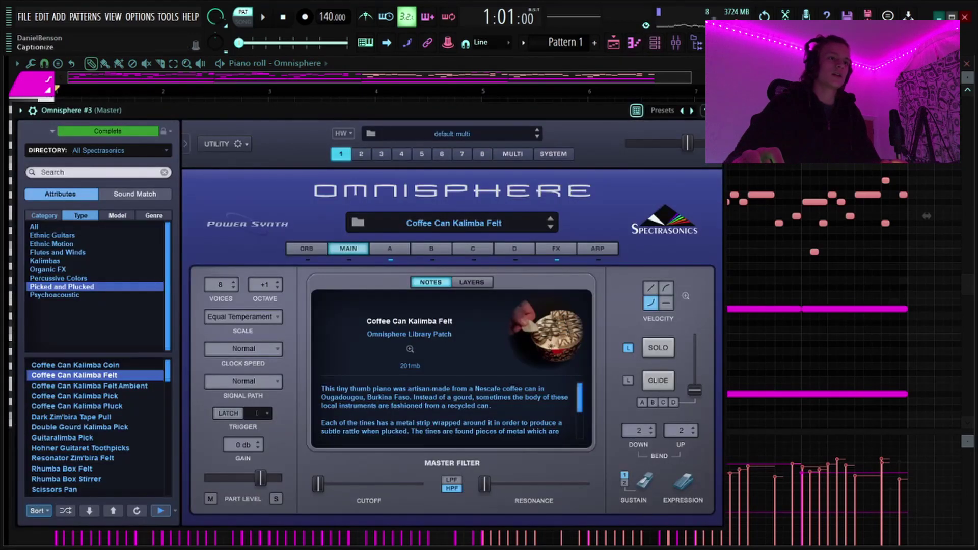
{"action": "left_click", "coordinate": [715, 110]}
{"action": "right_click", "coordinate": [434, 340]}
{"action": "left_click", "coordinate": [458, 343]}
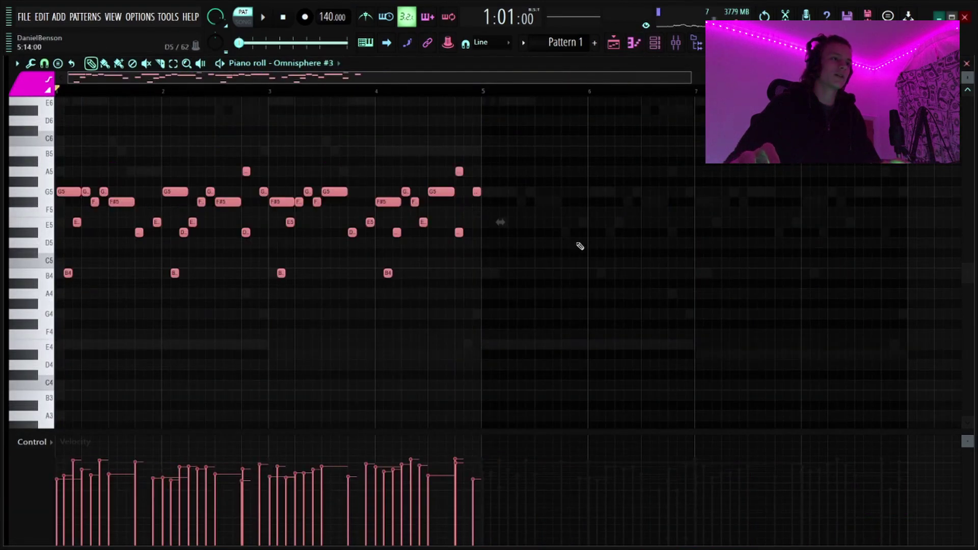
Play the pasted kalimba melody and duplicate bars one to four into bars five to eight.
{"action": "key", "text": "space"}
{"action": "scroll", "coordinate": [240, 80], "scroll_direction": "up", "scroll_amount": 3}
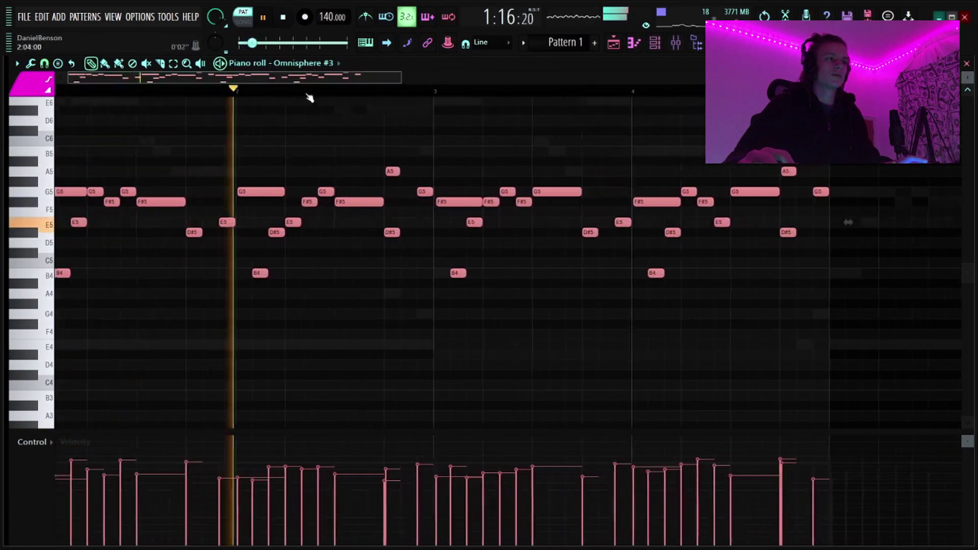
{"action": "scroll", "coordinate": [326, 94], "scroll_direction": "down", "scroll_amount": 4}
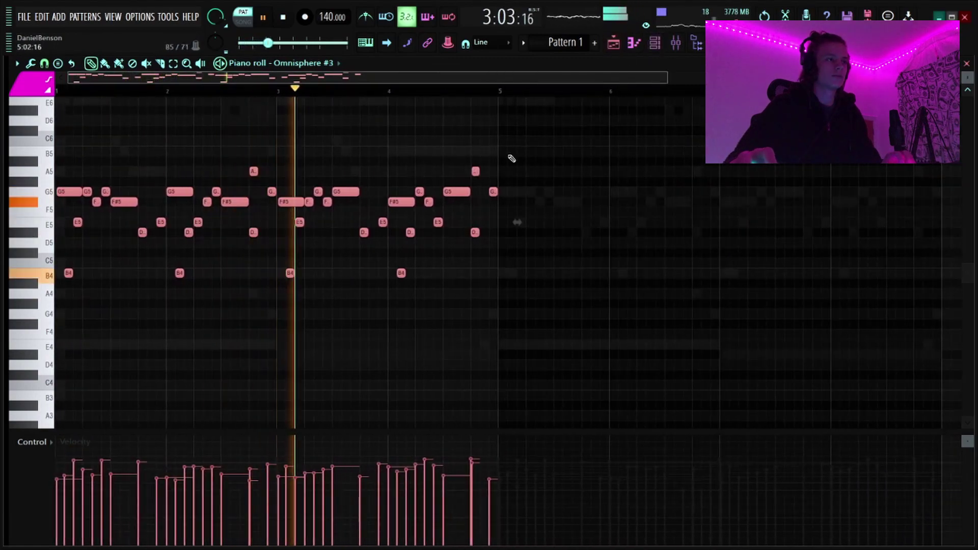
{"action": "left_click_drag", "start_coordinate": [503, 93], "coordinate": [3, 150]}
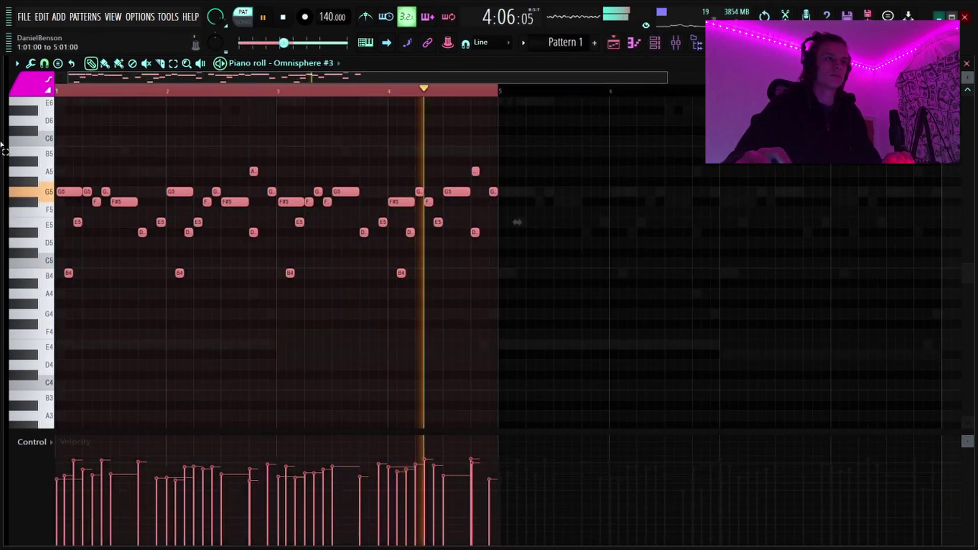
{"action": "key", "text": "ctrl+b"}
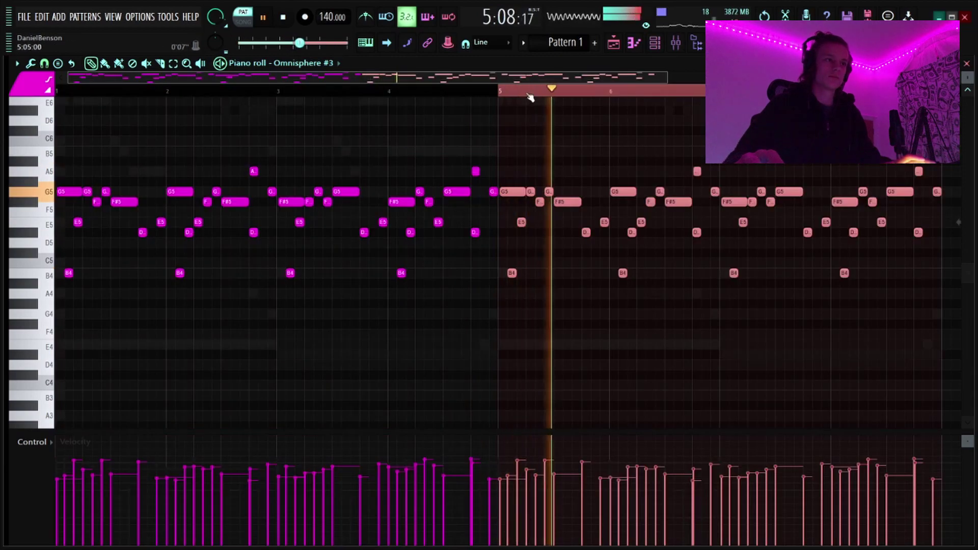
Stop playback, make an eight-bar time selection and slightly lower the velocity of all Omnisphere #3 notes.
{"action": "scroll", "coordinate": [502, 97], "scroll_direction": "down", "scroll_amount": 4}
{"action": "key", "text": "space"}
{"action": "left_click_drag", "start_coordinate": [428, 95], "coordinate": [21, 119]}
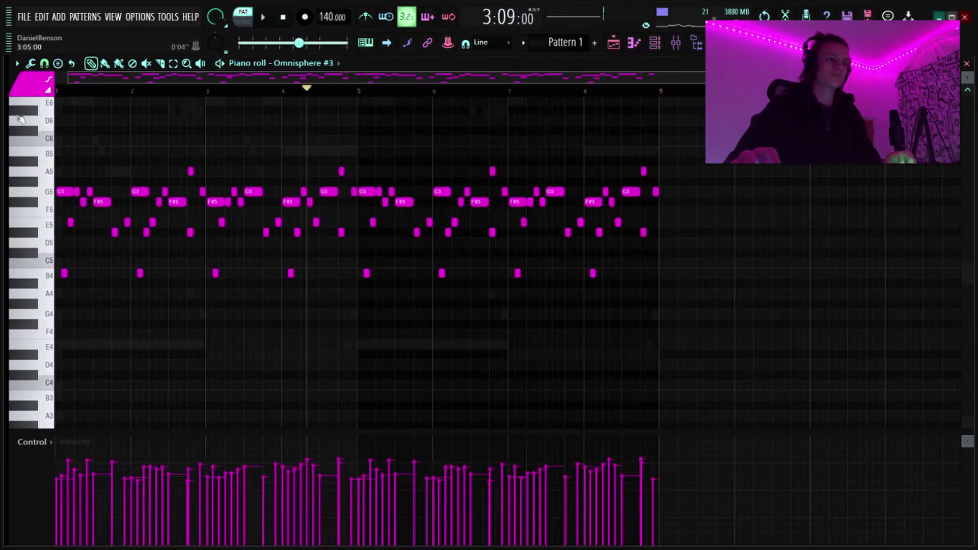
{"action": "key", "text": "ctrl+a"}
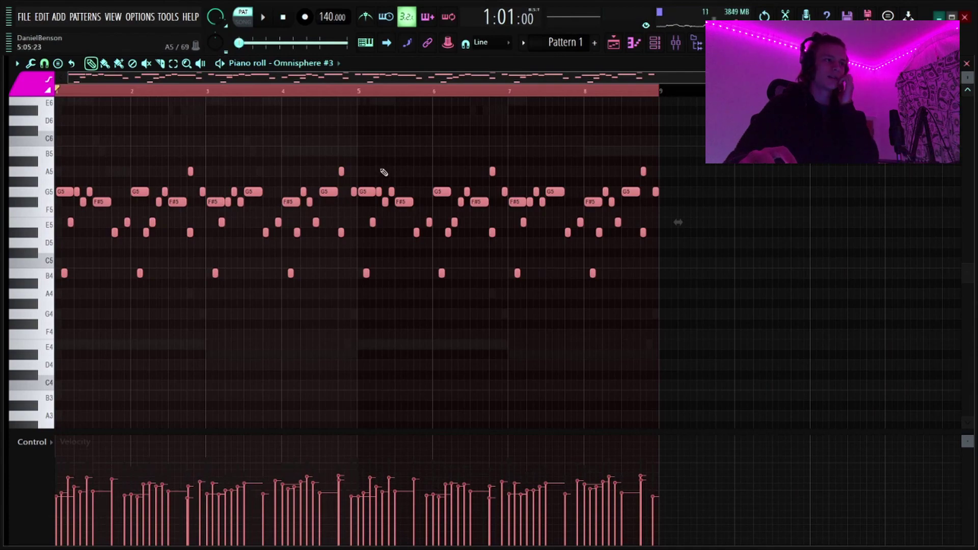
Try a C6 note above the F#5 note in bar five of the Omnisphere #3 melody, then remove it.
{"action": "scroll", "coordinate": [358, 97], "scroll_direction": "up", "scroll_amount": 4}
{"action": "left_click_drag", "start_coordinate": [428, 149], "coordinate": [265, 174]}
{"action": "left_click", "coordinate": [461, 141]}
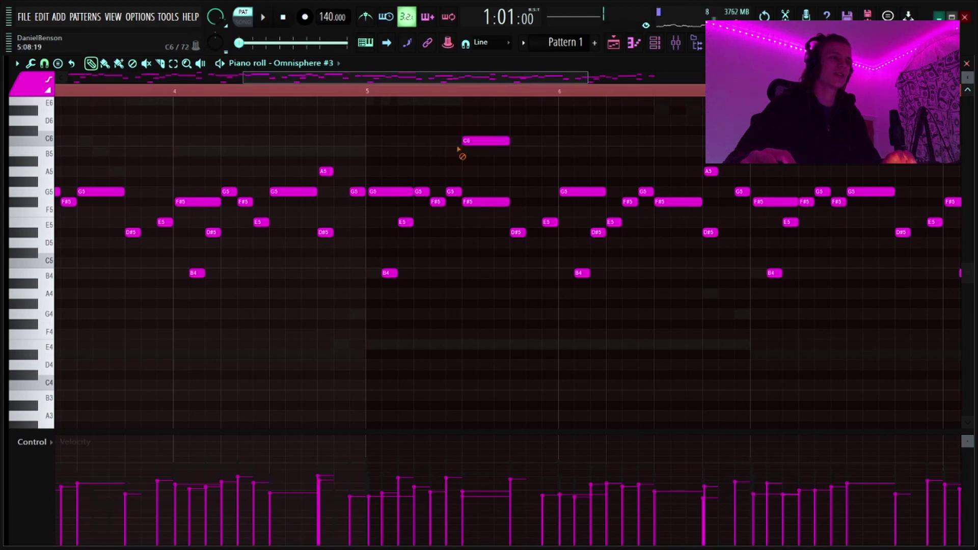
{"action": "right_click", "coordinate": [461, 141]}
{"action": "scroll", "coordinate": [239, 91], "scroll_direction": "down", "scroll_amount": 5}
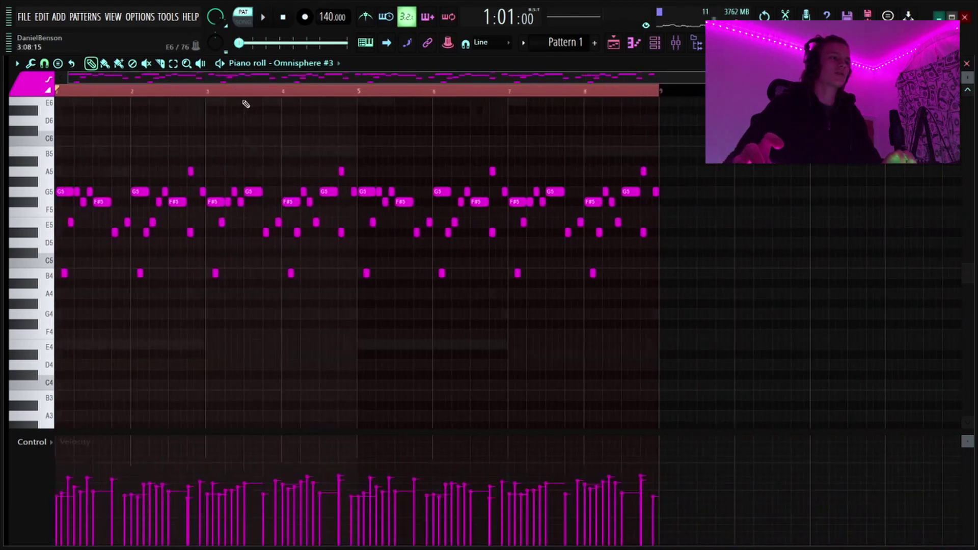
Play the eight-bar pattern to hear how the Omnisphere #3 layer sits with the other channels.
{"action": "key", "text": "space"}
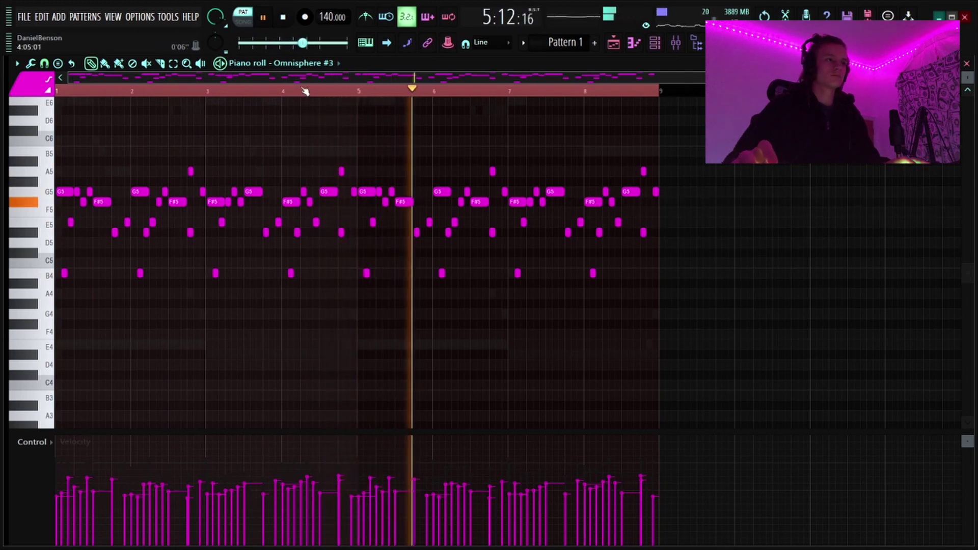
{"action": "scroll", "coordinate": [305, 92], "scroll_direction": "up", "scroll_amount": 2}
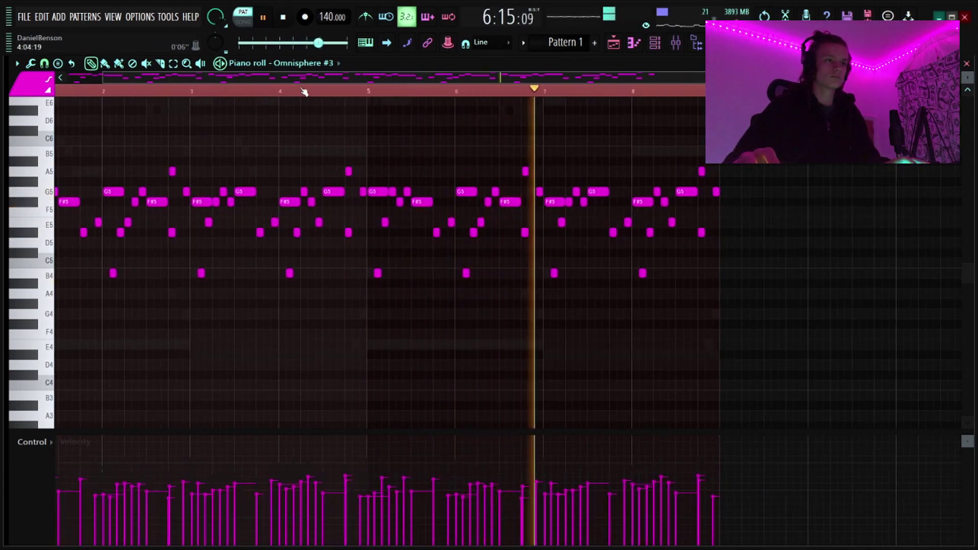
{"action": "key", "text": "space"}
{"action": "scroll", "coordinate": [222, 90], "scroll_direction": "down", "scroll_amount": 2}
{"action": "double_click", "coordinate": [219, 91]}
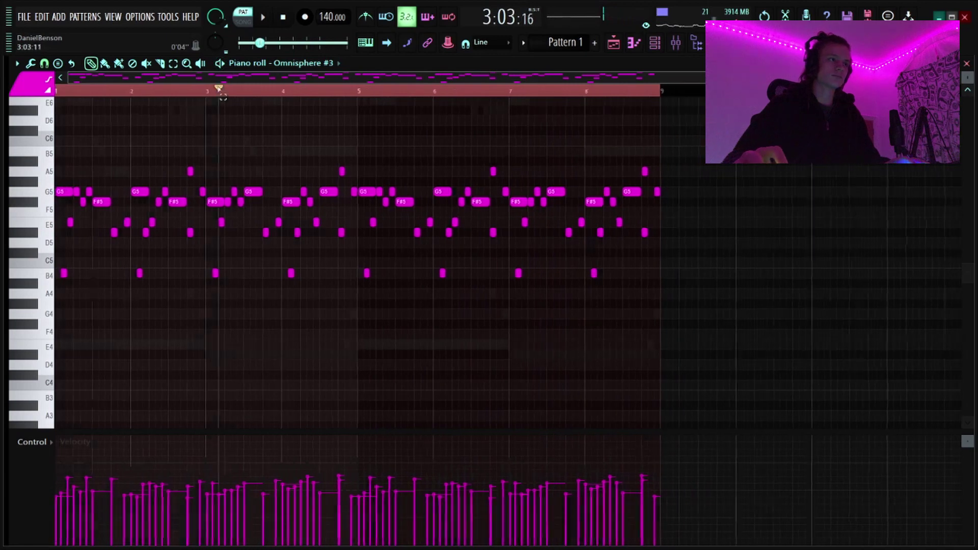
Route the five selected instrument channels to consecutive mixer tracks starting from insert 1.
{"action": "left_click", "coordinate": [659, 45]}
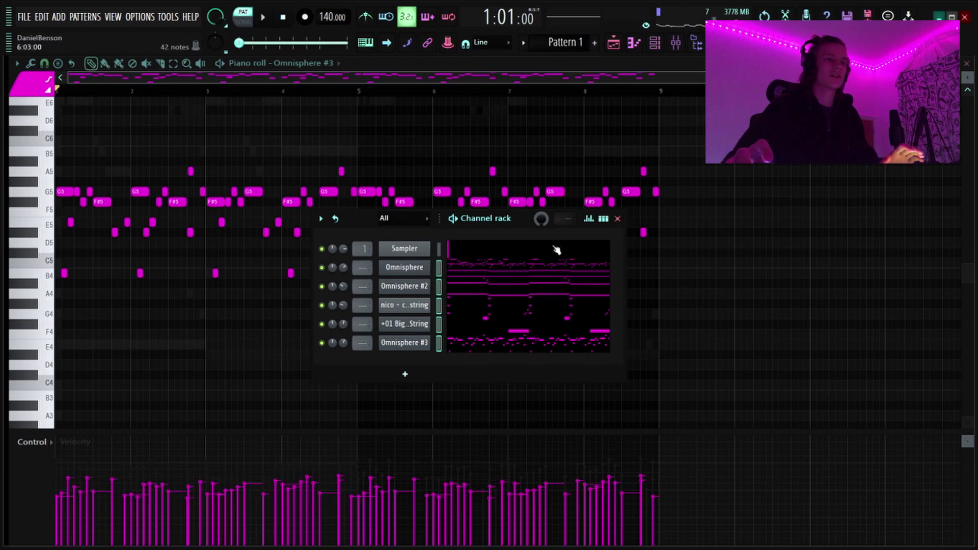
{"action": "left_click", "coordinate": [678, 45]}
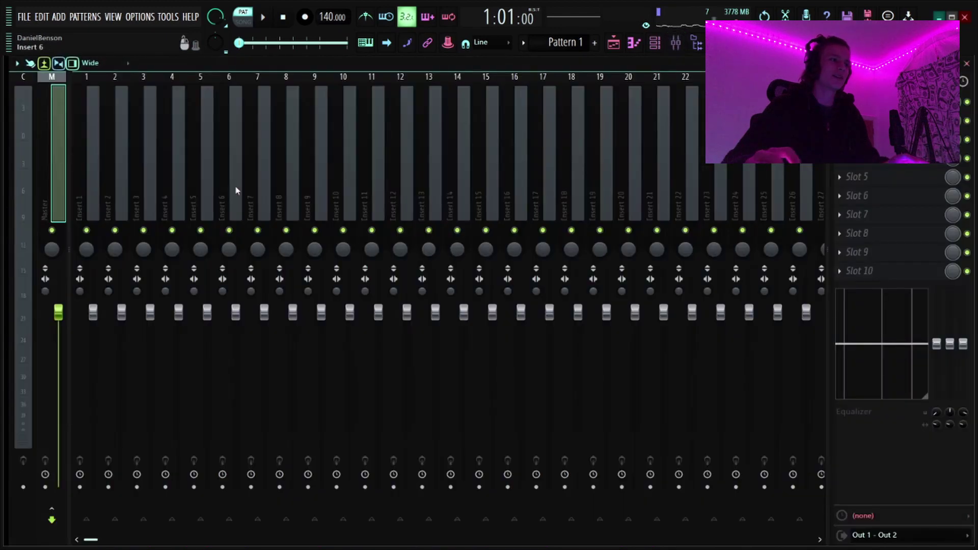
{"action": "right_click", "coordinate": [74, 199]}
{"action": "mouse_move", "coordinate": [131, 196]}
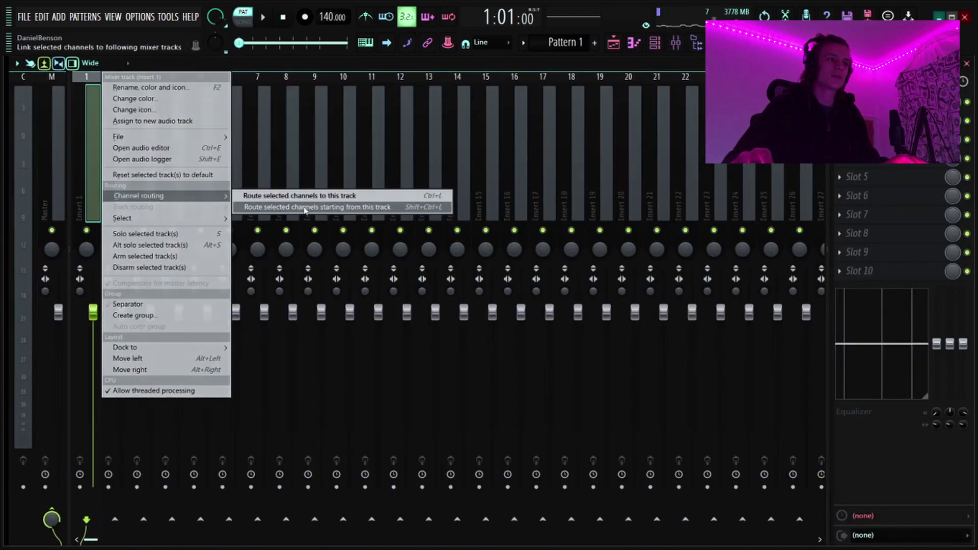
{"action": "left_click", "coordinate": [351, 206]}
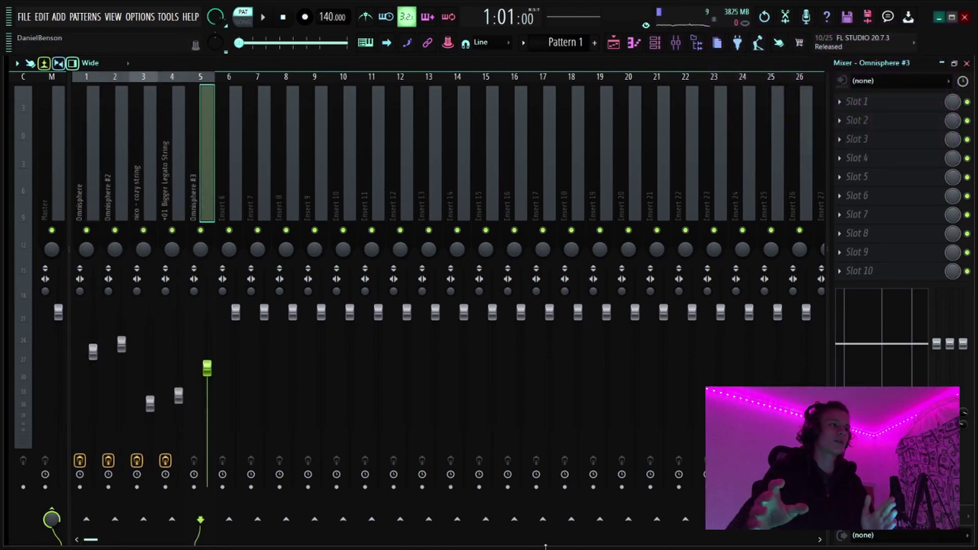
Examine the Fruity Parametric EQ 2 curve and the Fruity Reeverb 2 settings on the first Omnisphere mixer track.
{"action": "left_click", "coordinate": [98, 176]}
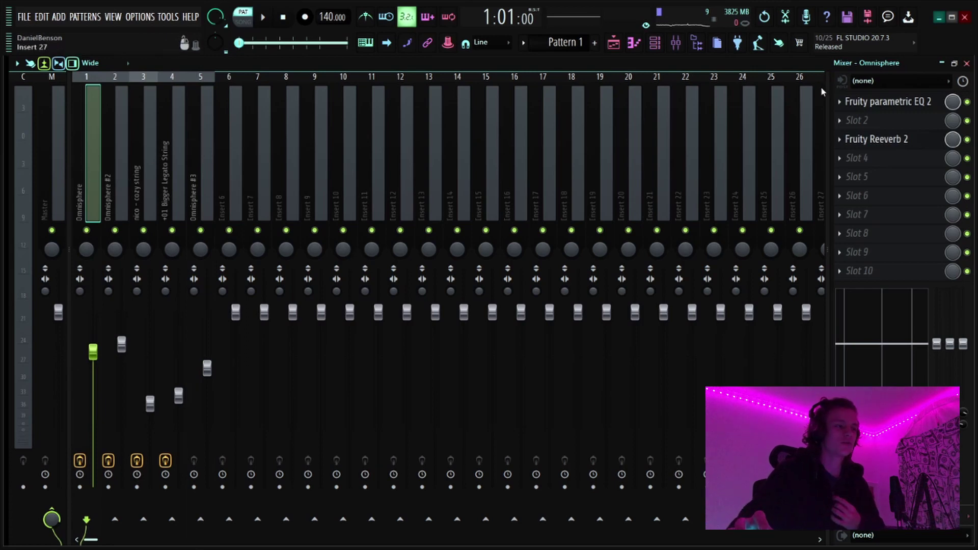
{"action": "left_click", "coordinate": [941, 106]}
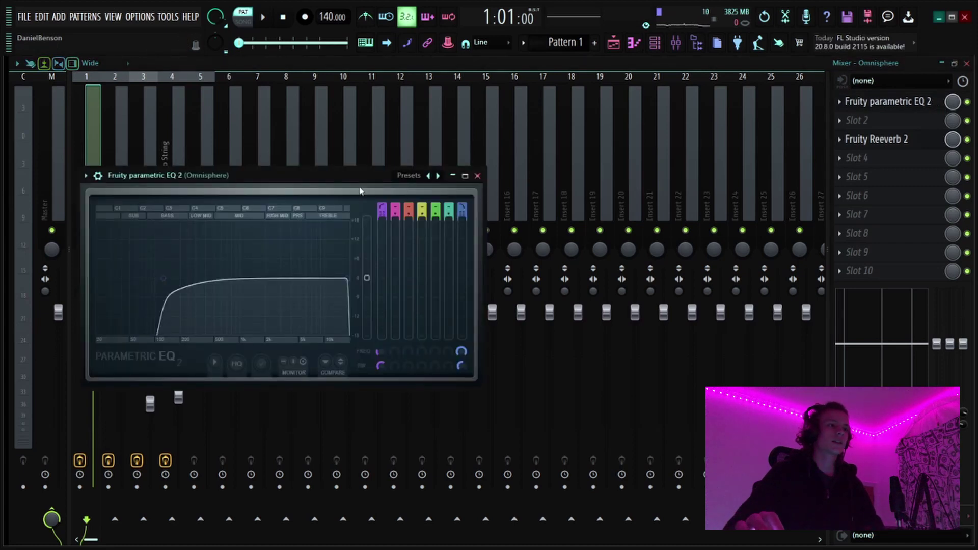
{"action": "mouse_move", "coordinate": [361, 182]}
{"action": "left_mouse_down"}
{"action": "mouse_move", "coordinate": [448, 180]}
{"action": "mouse_move", "coordinate": [373, 190]}
{"action": "left_mouse_up"}
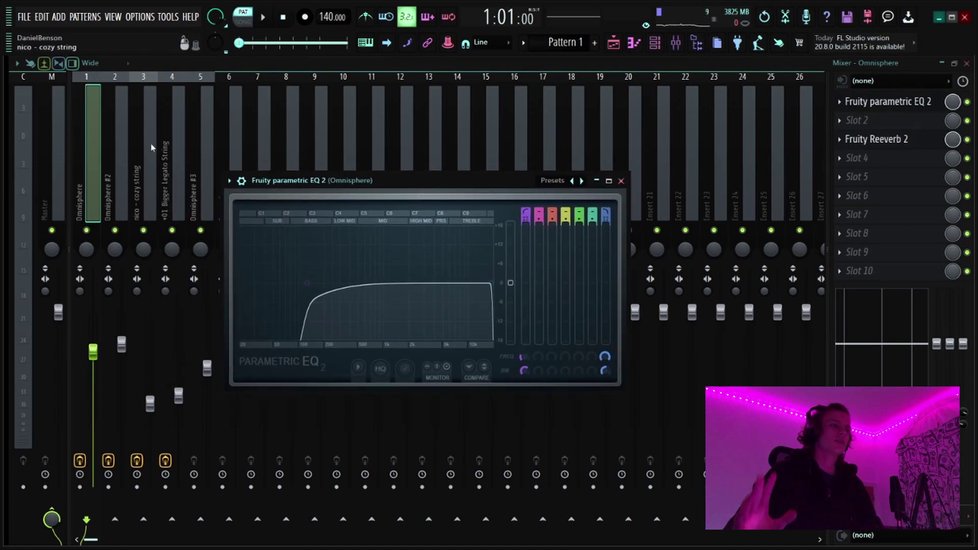
{"action": "left_click", "coordinate": [927, 141]}
{"action": "left_click_drag", "start_coordinate": [329, 207], "coordinate": [362, 203]}
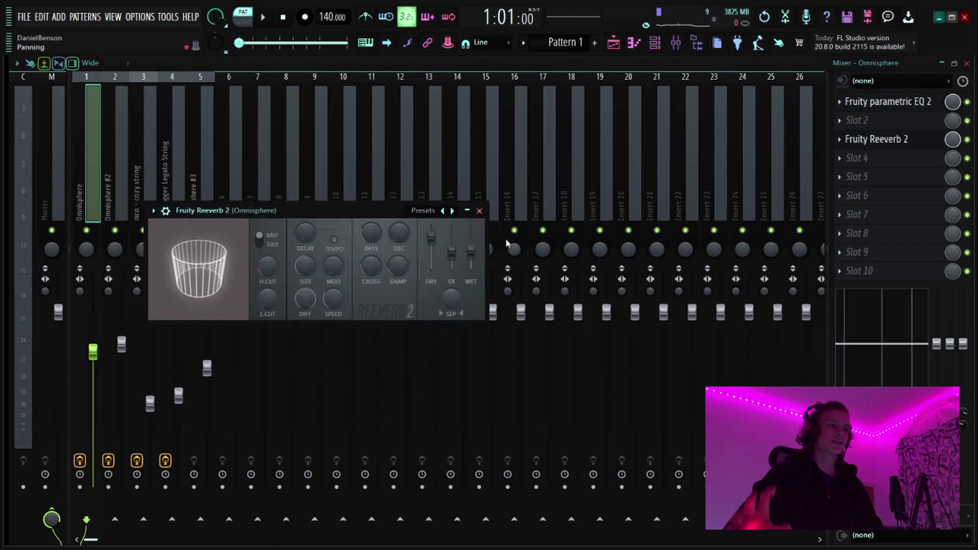
{"action": "left_click", "coordinate": [480, 210]}
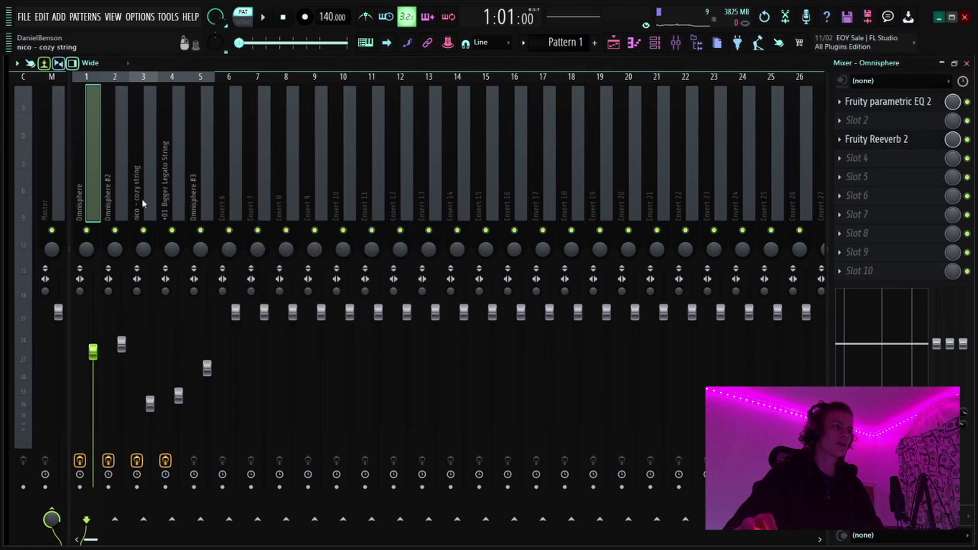
Examine the Fruity Parametric EQ 2 curve on the Omnisphere #2 mixer track.
{"action": "left_click", "coordinate": [120, 209]}
{"action": "left_click", "coordinate": [933, 102]}
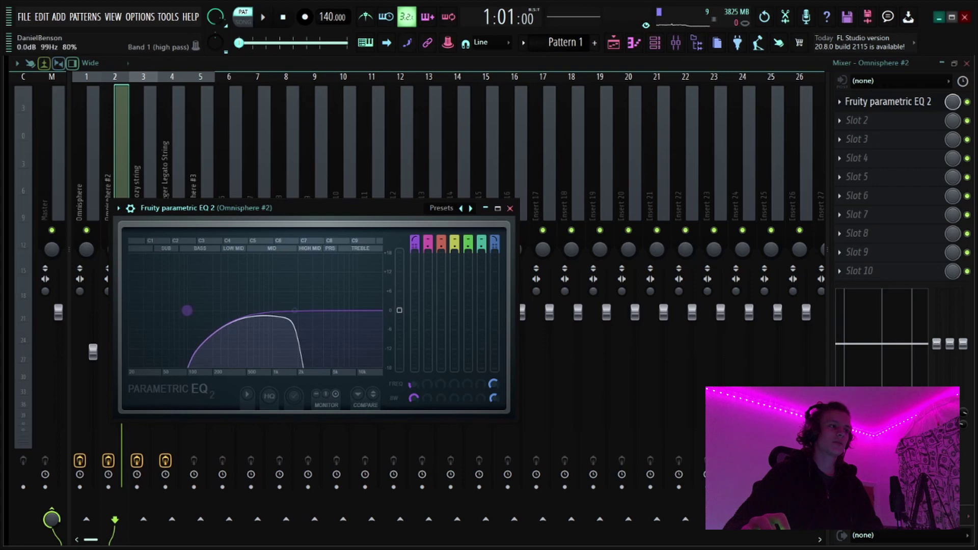
{"action": "left_click", "coordinate": [510, 208]}
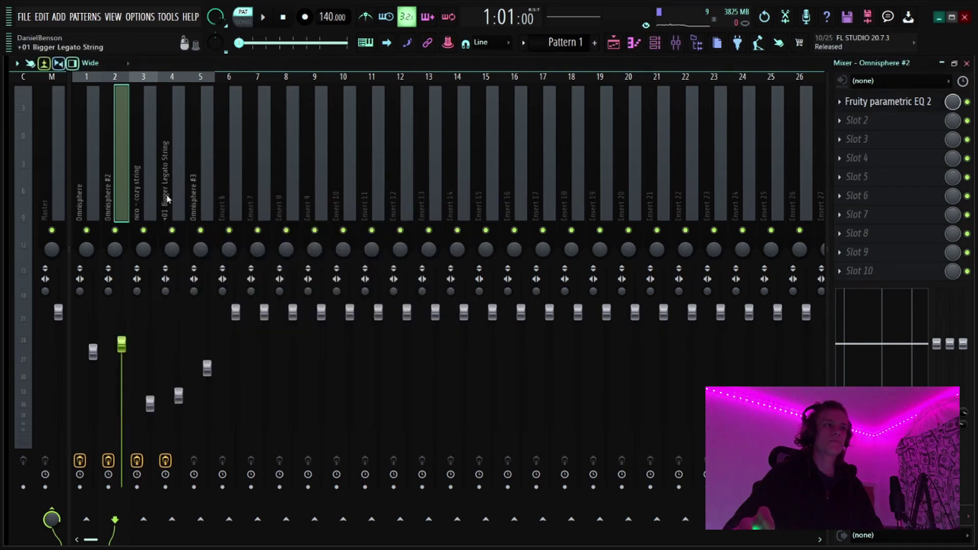
Apply the 20Hz + 18kHz cut EQ preset to the cozy string track with its high-pass at 137 Hz, and review its Reeverb 2.
{"action": "left_click", "coordinate": [145, 203]}
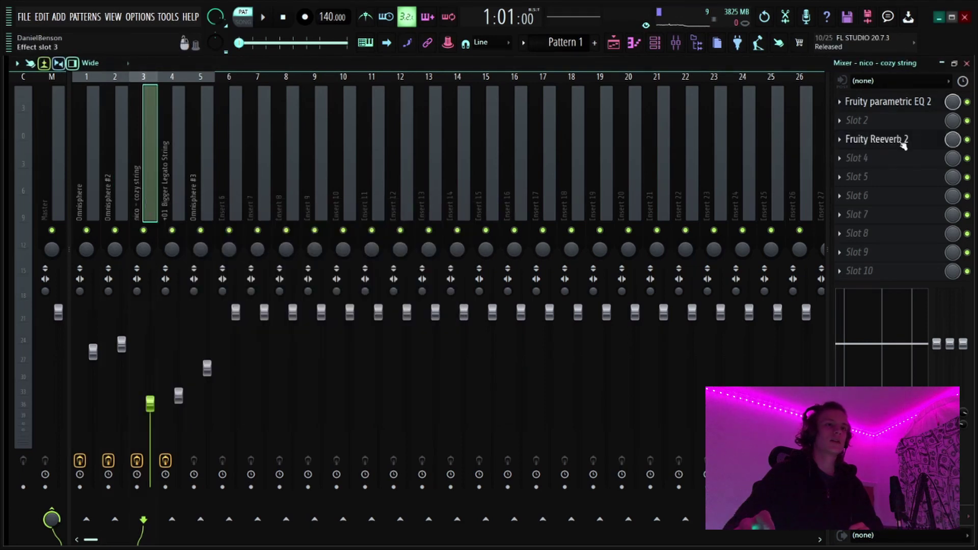
{"action": "left_click", "coordinate": [941, 109]}
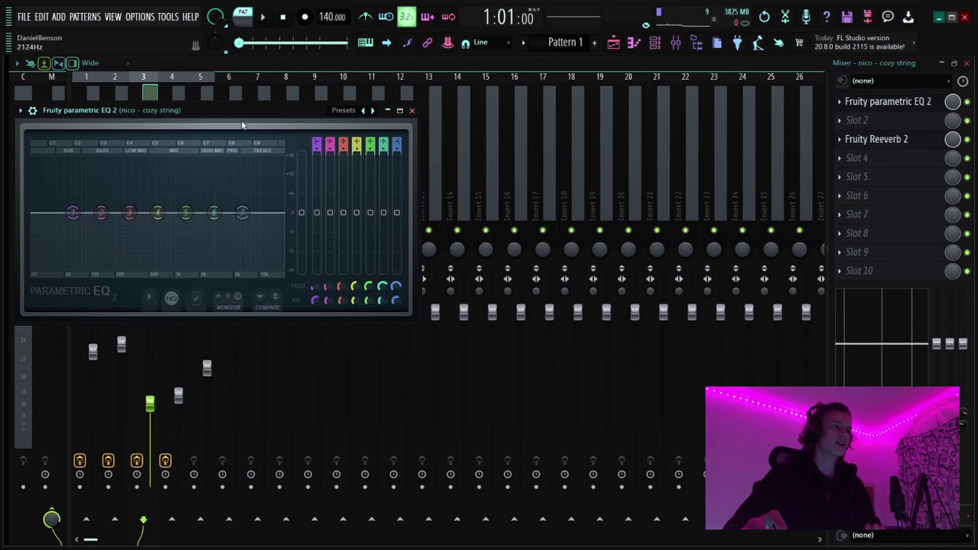
{"action": "key", "text": "space"}
{"action": "key", "text": "space"}
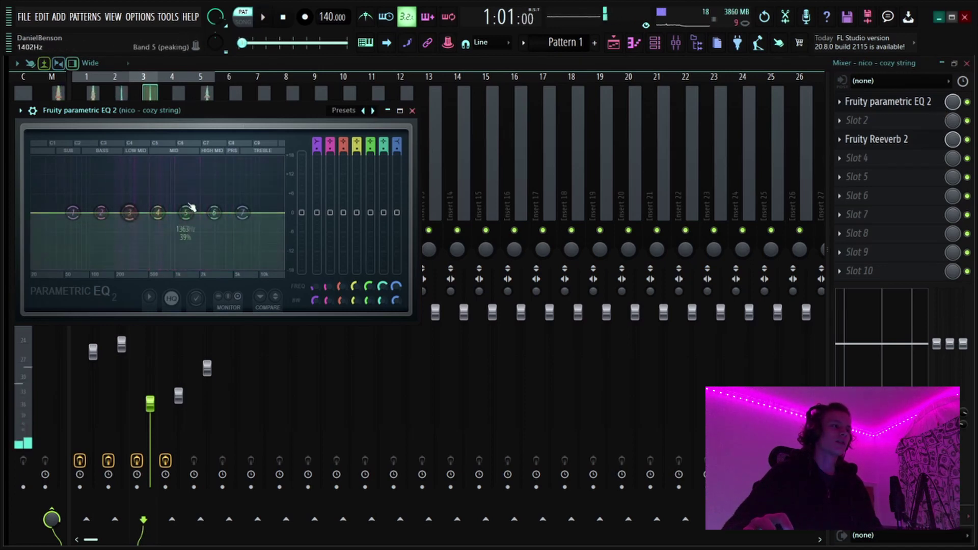
{"action": "left_click", "coordinate": [373, 110]}
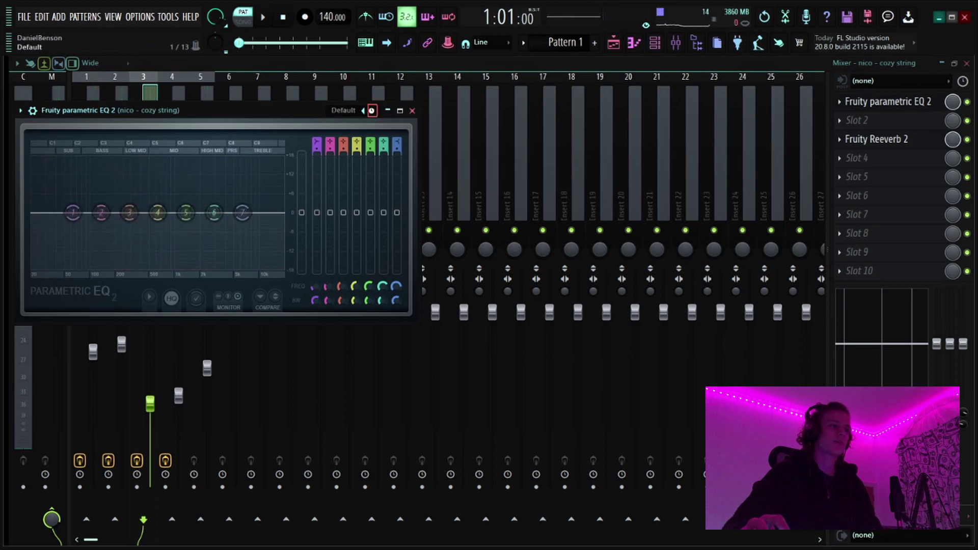
{"action": "left_click", "coordinate": [372, 111]}
{"action": "left_click_drag", "start_coordinate": [56, 220], "coordinate": [98, 218]}
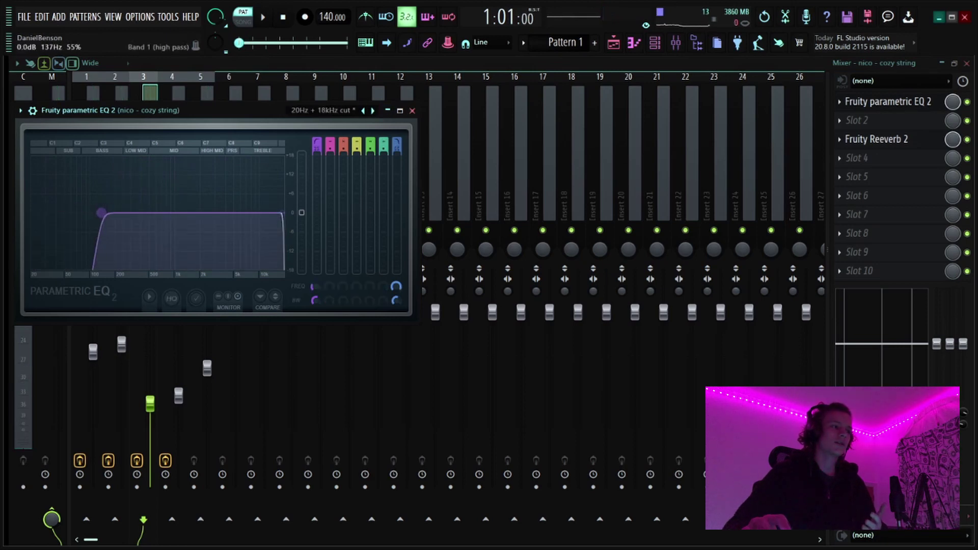
{"action": "left_click", "coordinate": [412, 111]}
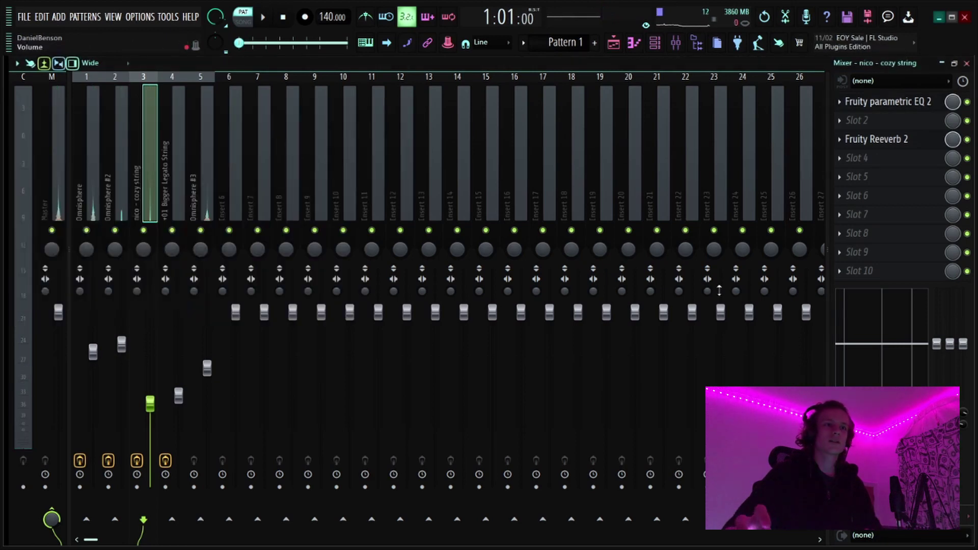
{"action": "left_click", "coordinate": [926, 141]}
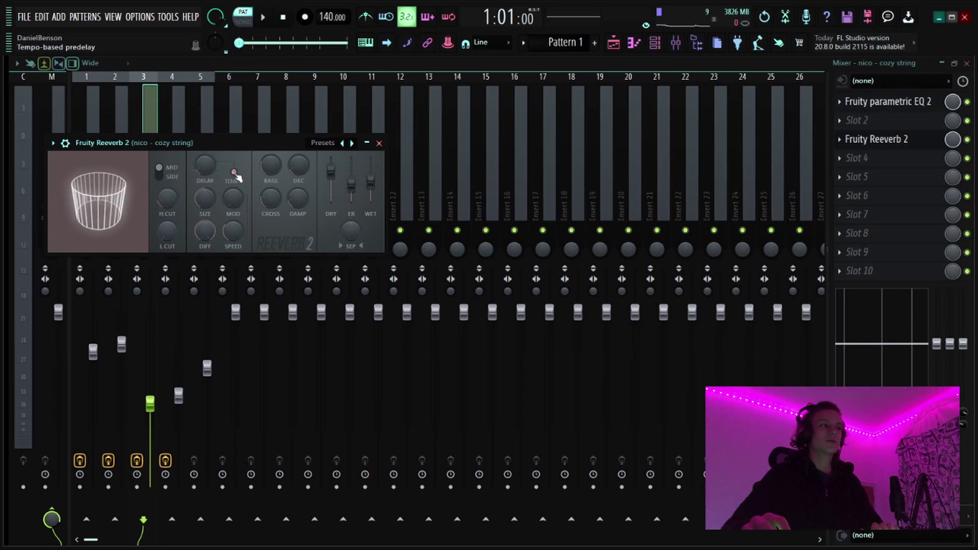
{"action": "left_click", "coordinate": [379, 143]}
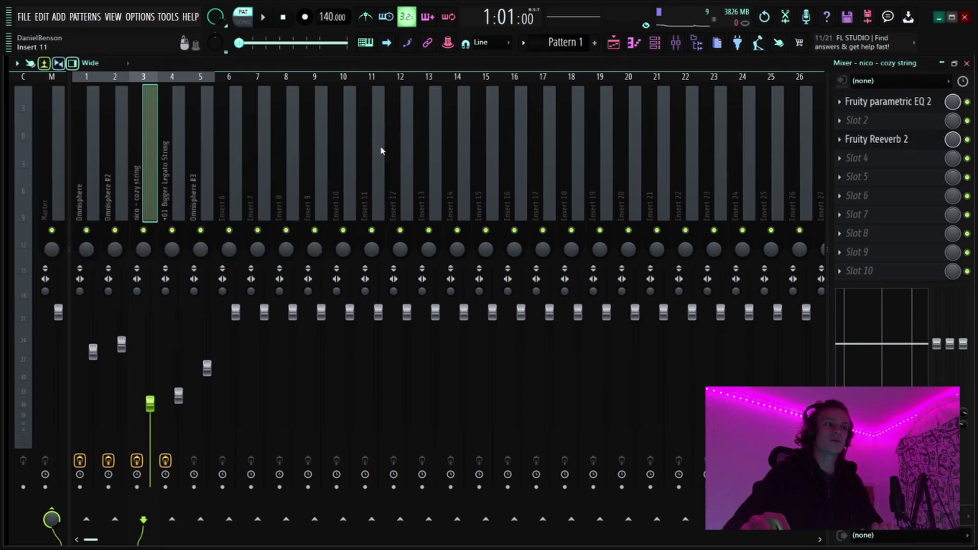
Slightly raise and shift down band 6 of the Fruity Parametric EQ 2 on the Bigger Legato String mixer track.
{"action": "left_click", "coordinate": [181, 207]}
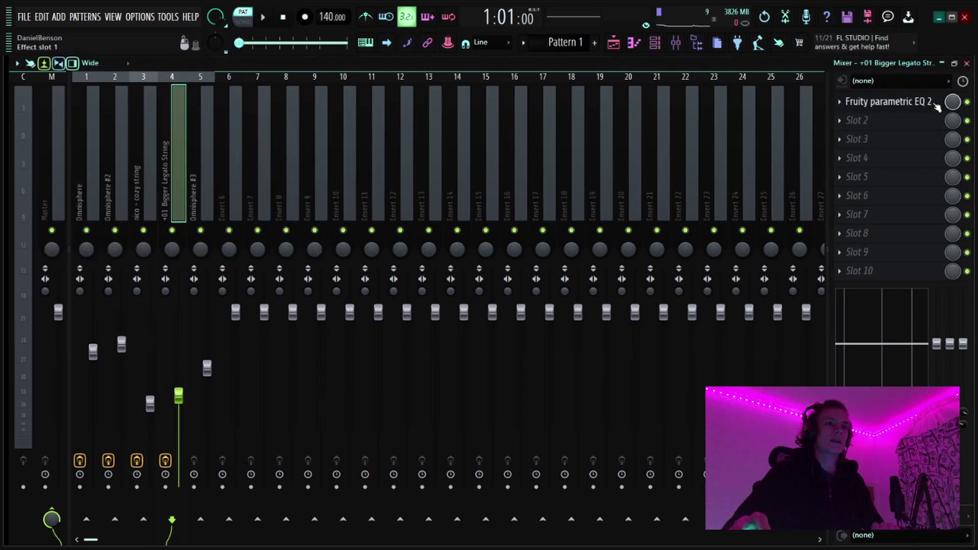
{"action": "left_click", "coordinate": [912, 102]}
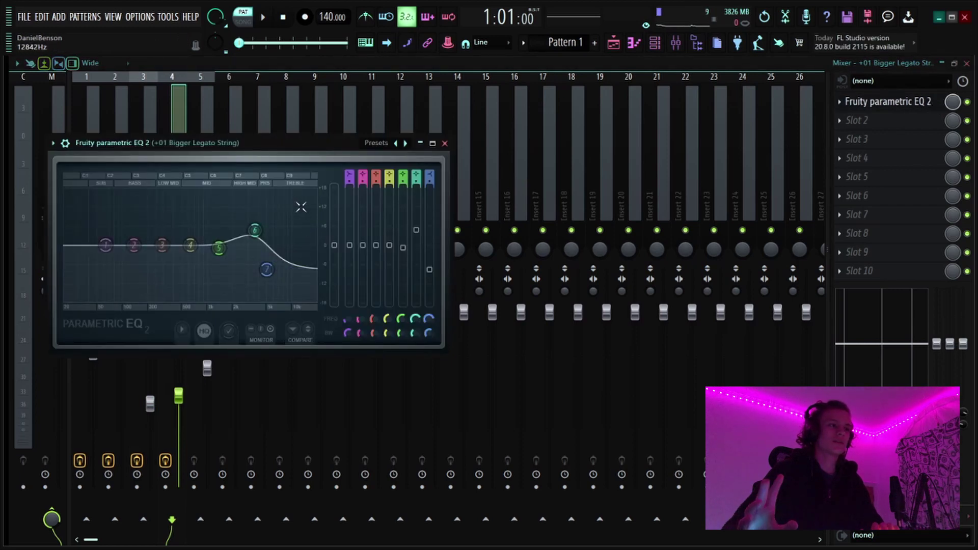
{"action": "left_click_drag", "start_coordinate": [259, 230], "coordinate": [253, 227]}
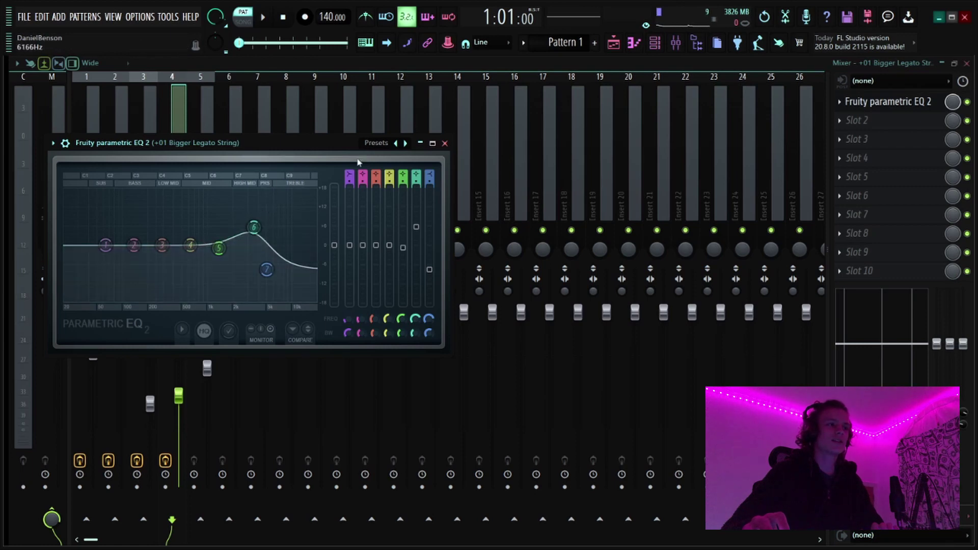
{"action": "left_click", "coordinate": [420, 143]}
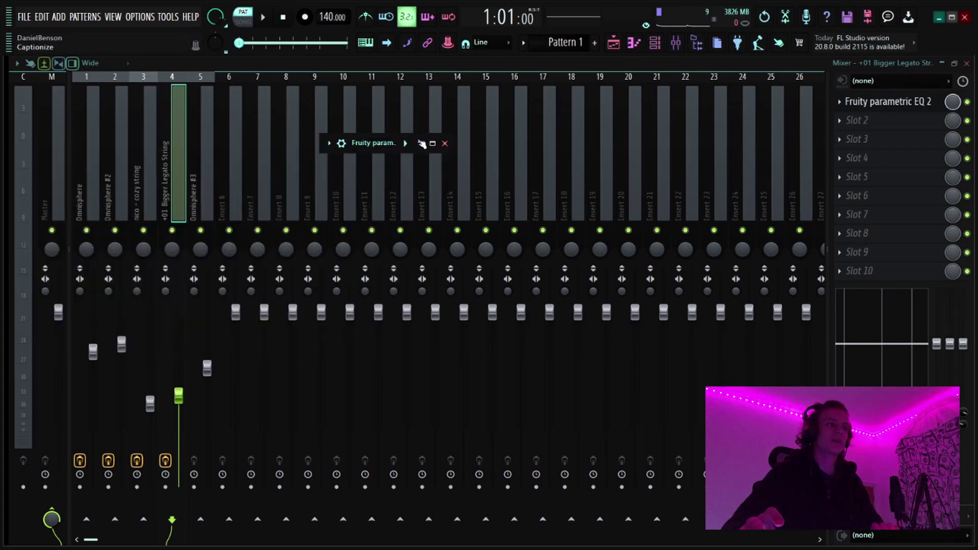
{"action": "left_click", "coordinate": [273, 66]}
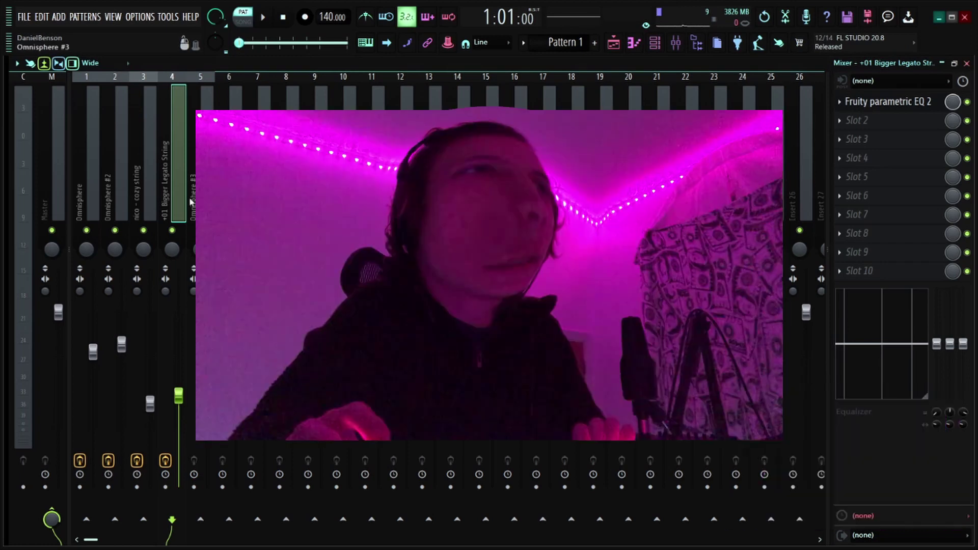
Add Ozone Imager 2 to slot 9 of the Omnisphere #2 track with 63% width and Stereoize at 12.9 ms, and audition it.
{"action": "left_click", "coordinate": [192, 202]}
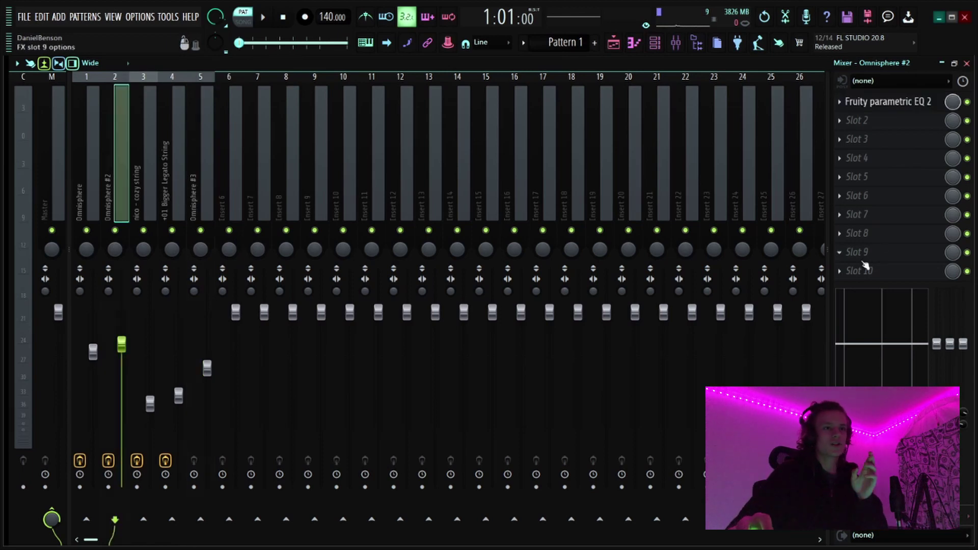
{"action": "left_click", "coordinate": [866, 266]}
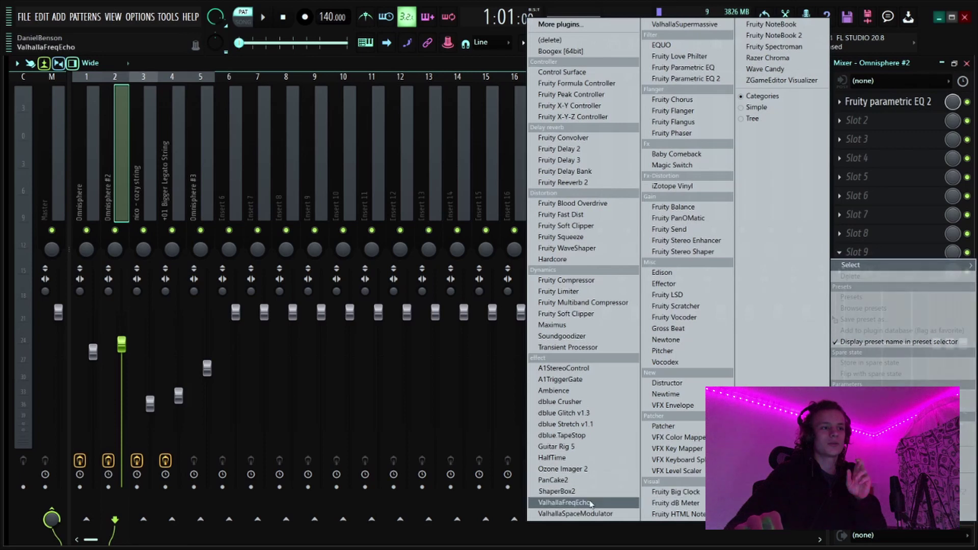
{"action": "left_click", "coordinate": [585, 469]}
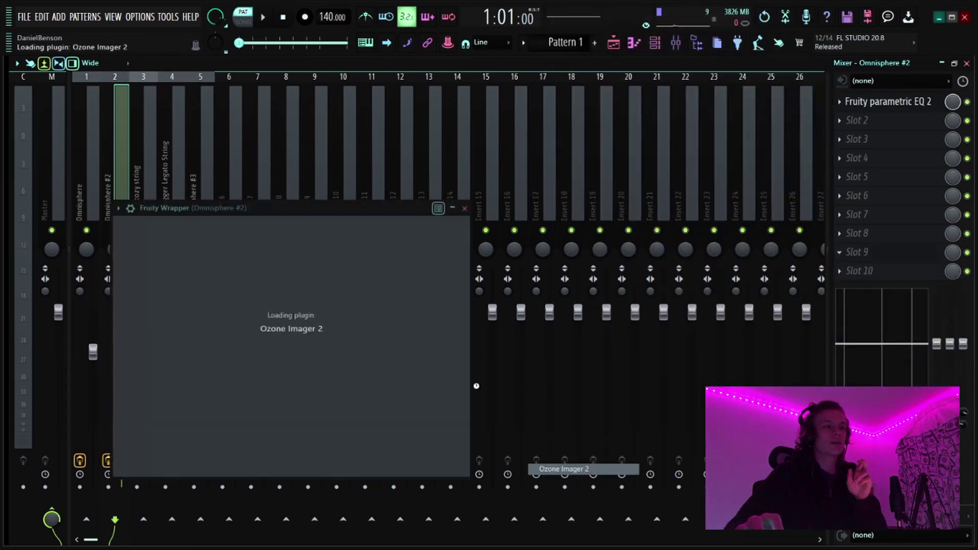
{"action": "left_click_drag", "start_coordinate": [424, 323], "coordinate": [429, 298]}
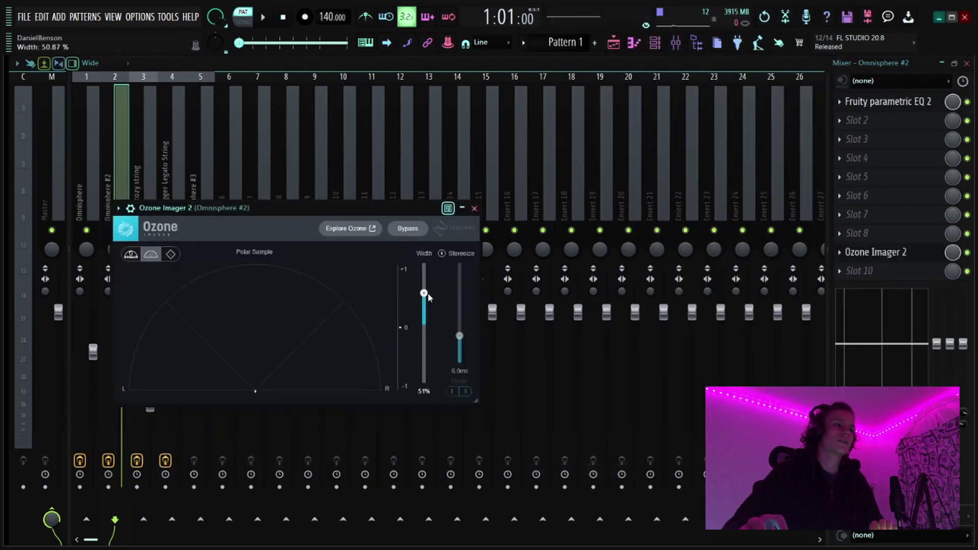
{"action": "left_click", "coordinate": [453, 262]}
{"action": "left_click_drag", "start_coordinate": [460, 336], "coordinate": [424, 286]}
{"action": "key", "text": "space"}
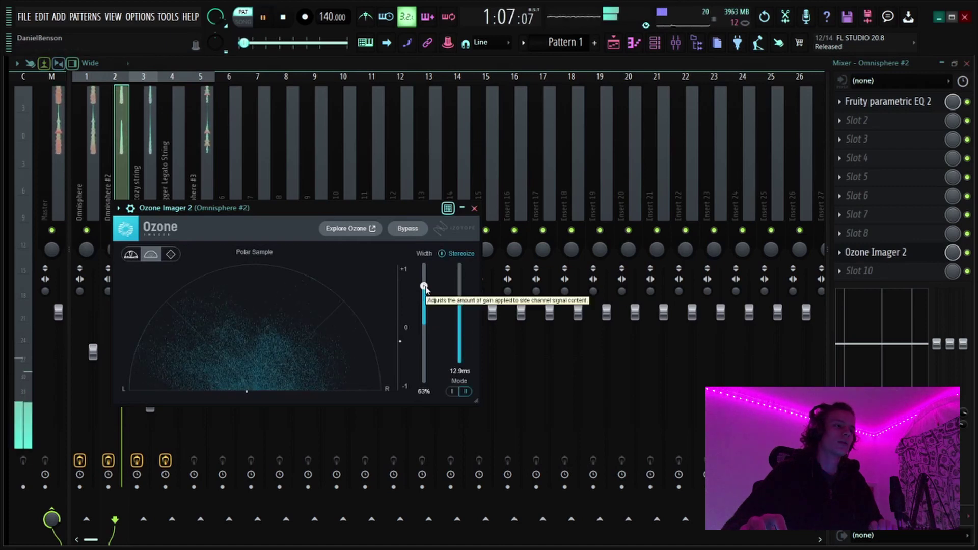
{"action": "key", "text": "space"}
Load iZotope Vinyl into the first effect slot of the Master track.
{"action": "left_click", "coordinate": [56, 153]}
{"action": "left_click", "coordinate": [866, 102]}
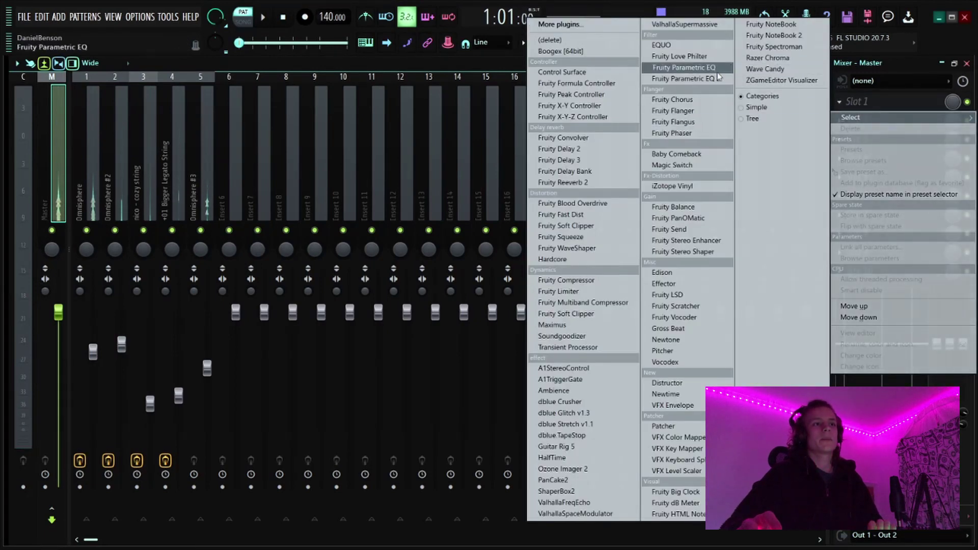
{"action": "left_click", "coordinate": [703, 186]}
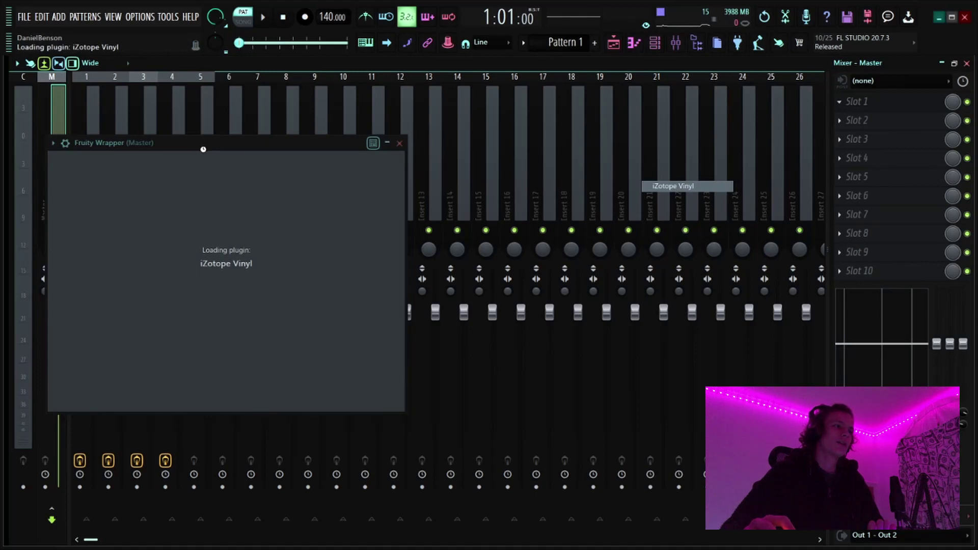
{"action": "left_click_drag", "start_coordinate": [212, 144], "coordinate": [351, 154]}
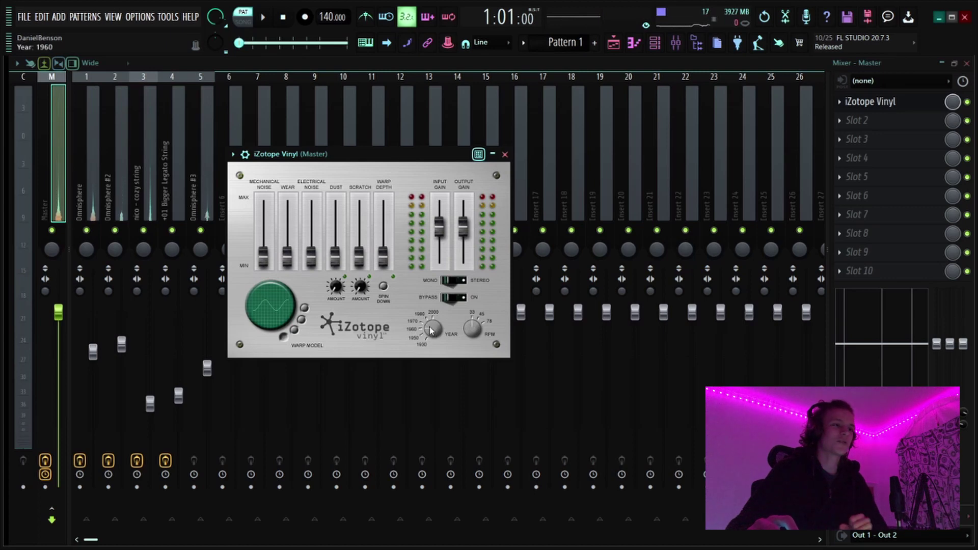
Set Vinyl's year to 1970, raise its wear and slightly raise its warp depth while auditioning the loop.
{"action": "left_click_drag", "start_coordinate": [434, 331], "coordinate": [430, 329]}
{"action": "key", "text": "space"}
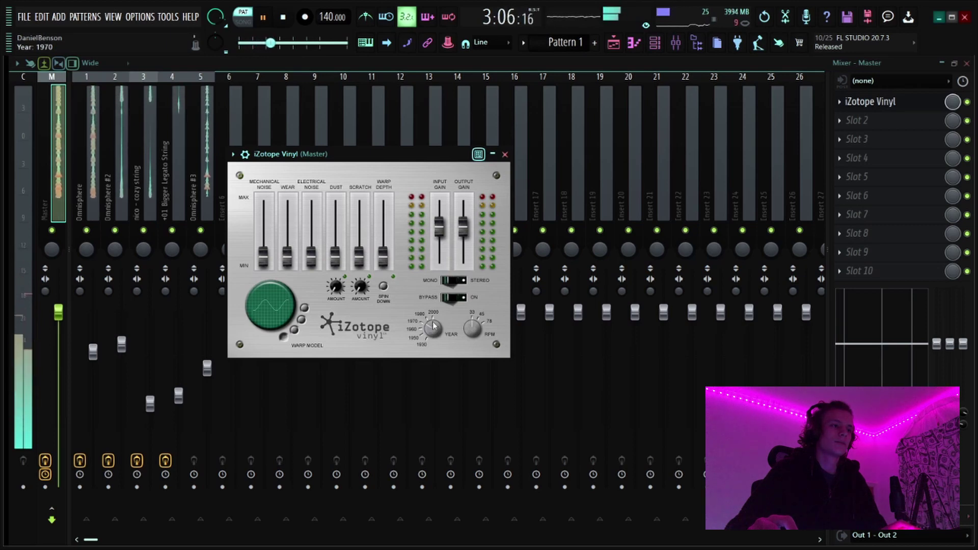
{"action": "key", "text": "space"}
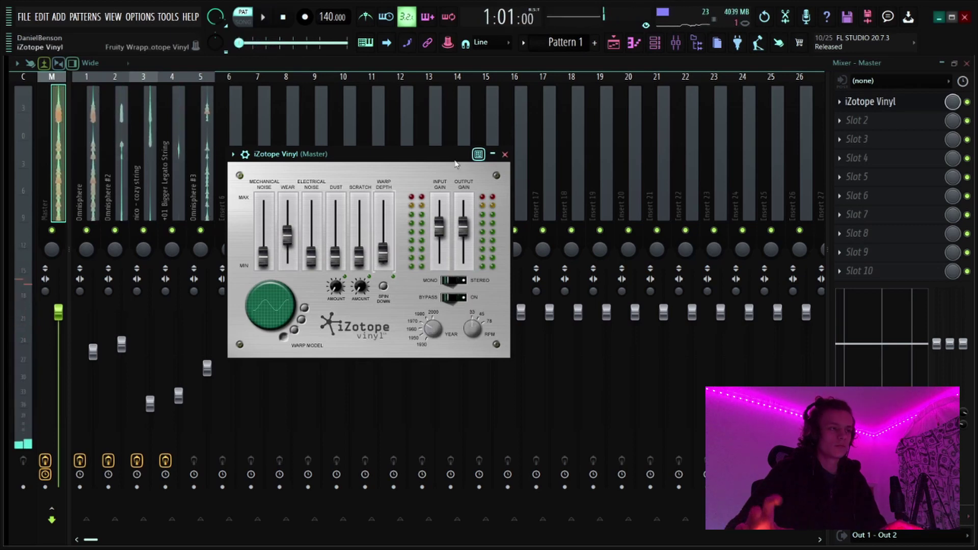
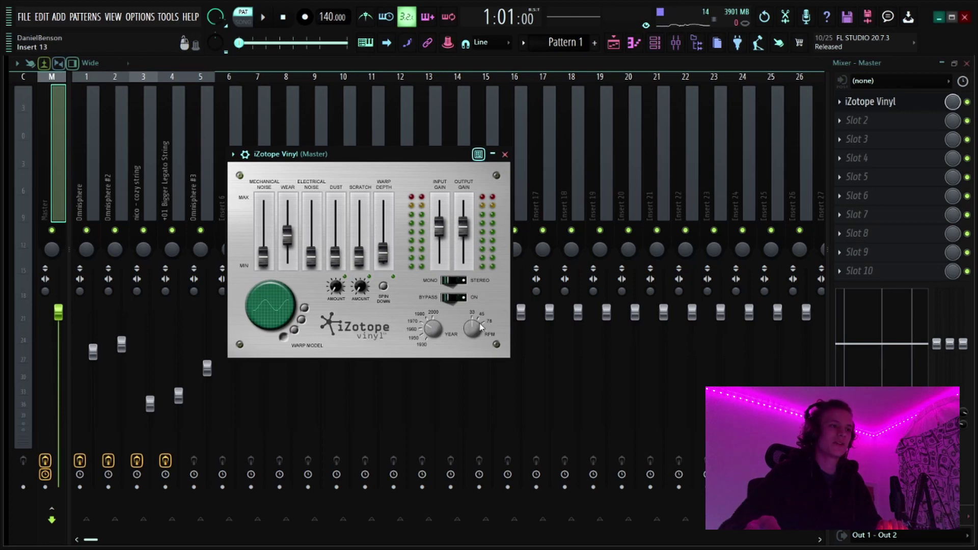
{"action": "left_click_drag", "start_coordinate": [418, 155], "coordinate": [418, 175]}
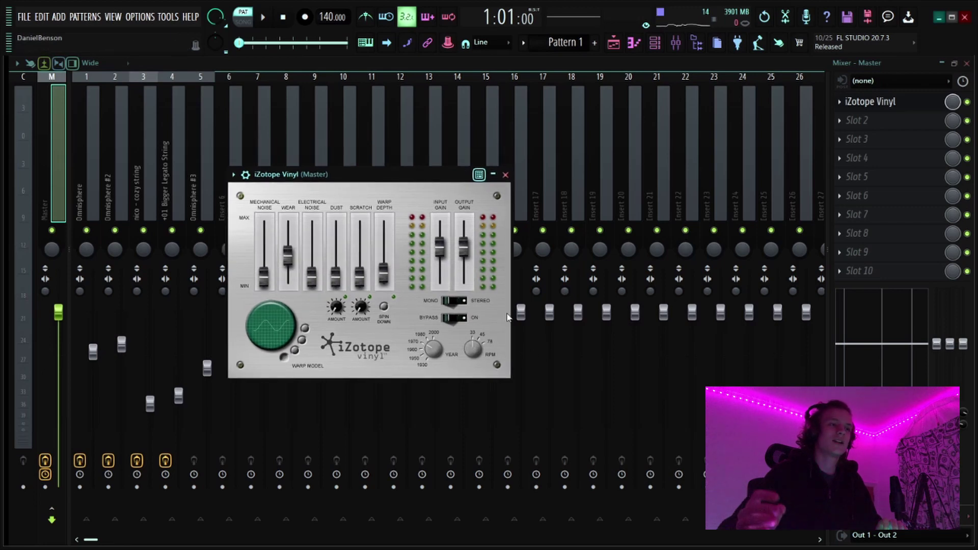
{"action": "left_click", "coordinate": [505, 175]}
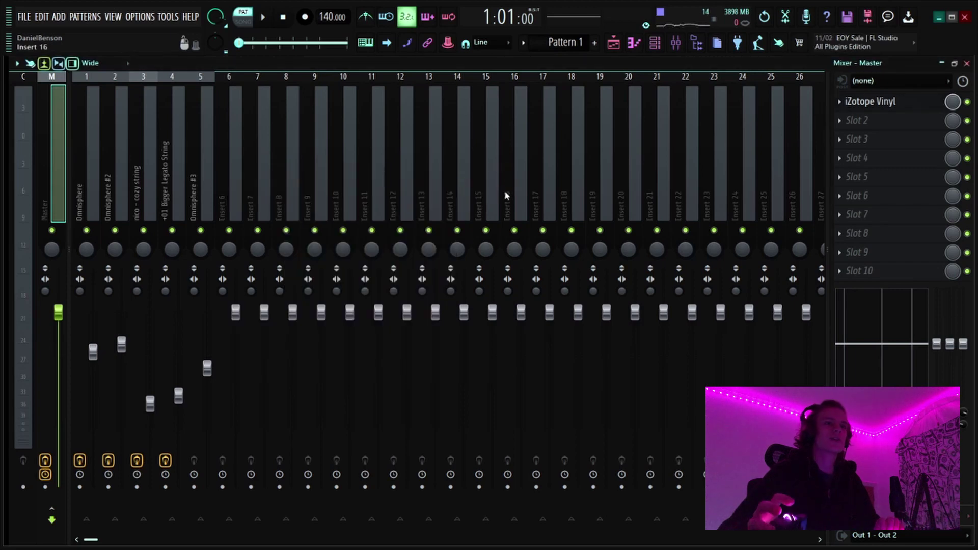
Split Pattern 1 by channel and place the five instrument patterns in the playlist at bar 1 on tracks 4 to 8.
{"action": "left_click", "coordinate": [614, 42]}
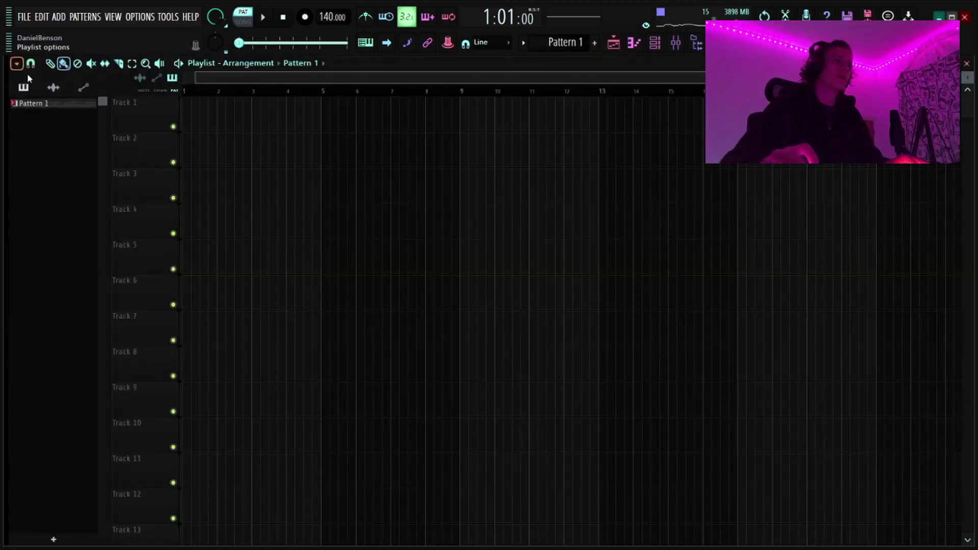
{"action": "right_click", "coordinate": [51, 104]}
{"action": "left_click", "coordinate": [84, 296]}
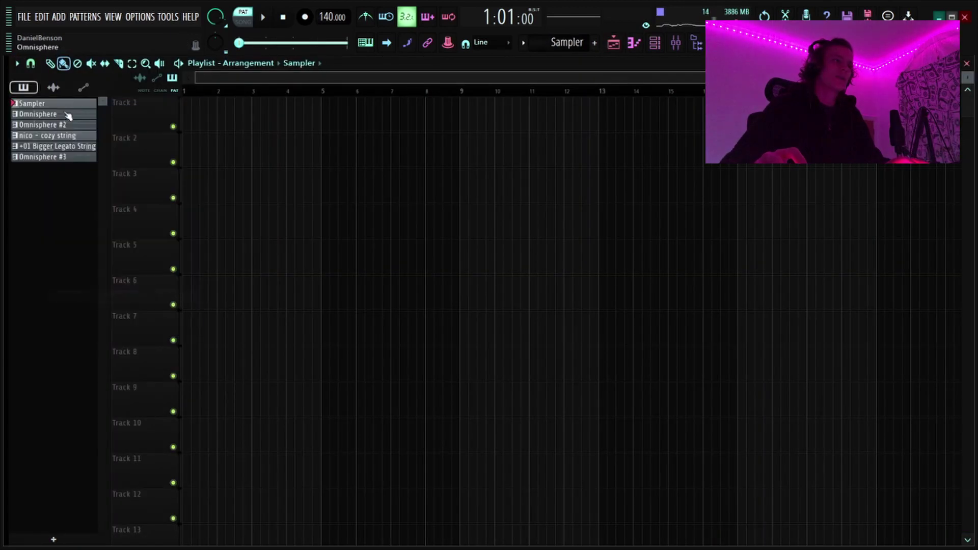
{"action": "left_click", "coordinate": [67, 115]}
{"action": "left_click", "coordinate": [74, 158], "text": "shift"}
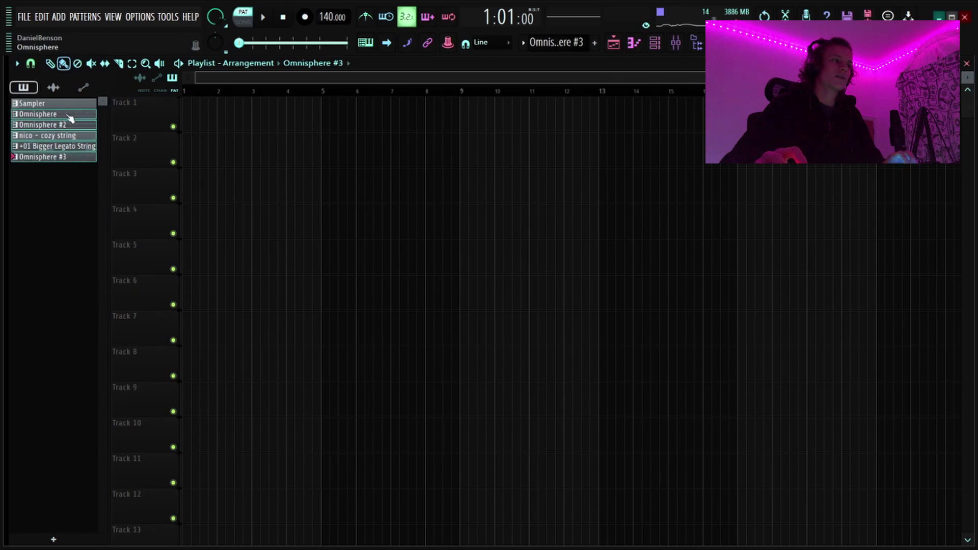
{"action": "left_click_drag", "start_coordinate": [67, 116], "coordinate": [182, 223]}
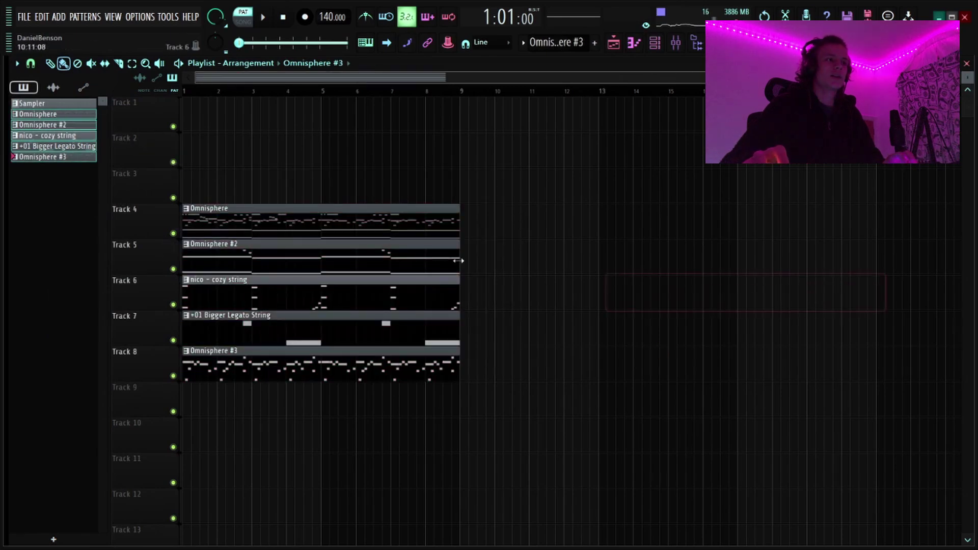
Slice all five playlist clips at bar 5 into four-bar halves.
{"action": "left_click", "coordinate": [118, 62]}
{"action": "left_click_drag", "start_coordinate": [330, 163], "coordinate": [327, 475]}
{"action": "key", "text": "p"}
Select all playlist clips and duplicate the eight-bar block three times to fill 32 bars.
{"action": "key", "text": "ctrl+a"}
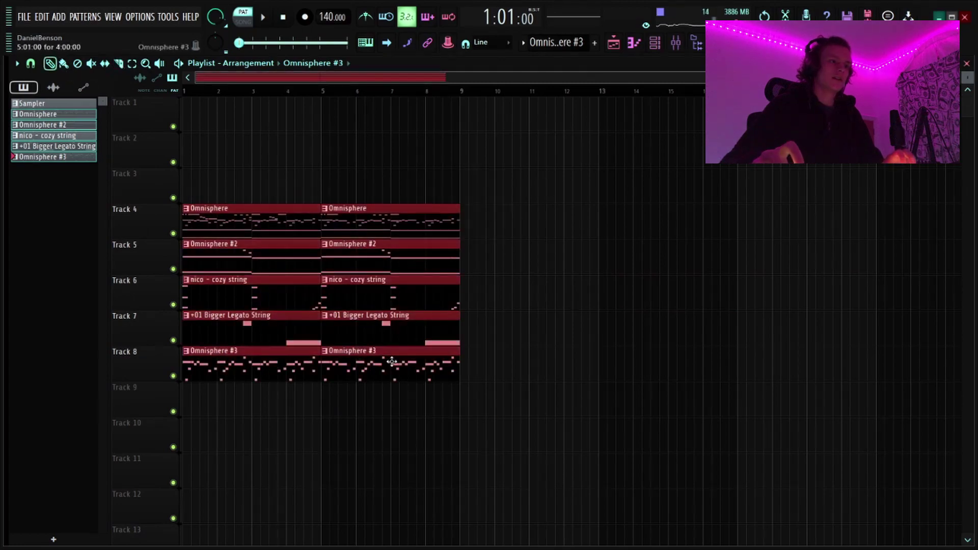
{"action": "key", "text": "ctrl+b"}
{"action": "key", "text": "ctrl+b"}
{"action": "key", "text": "ctrl+b"}
{"action": "scroll", "coordinate": [336, 92], "scroll_direction": "down", "scroll_amount": 5}
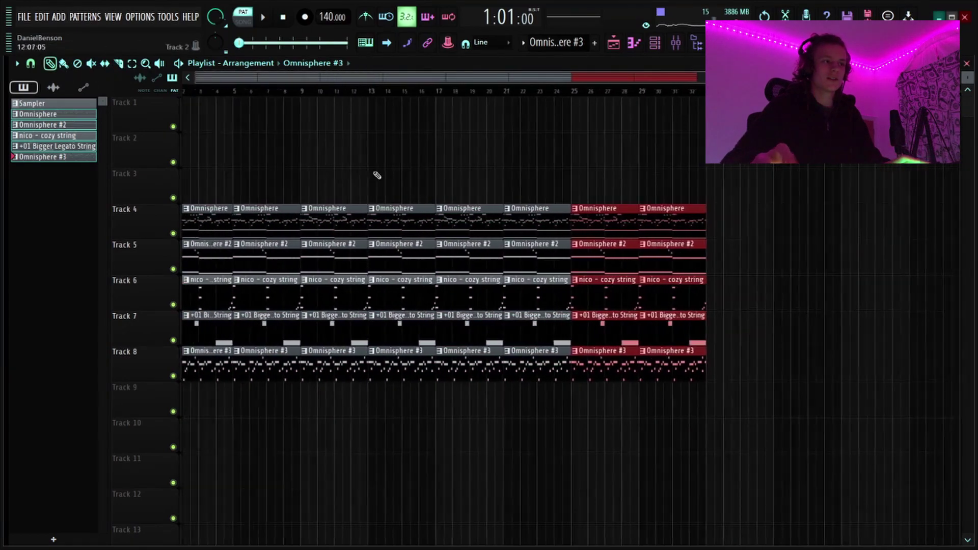
{"action": "left_click", "coordinate": [357, 432]}
{"action": "right_click", "coordinate": [405, 432]}
{"action": "scroll", "coordinate": [274, 93], "scroll_direction": "up", "scroll_amount": 4}
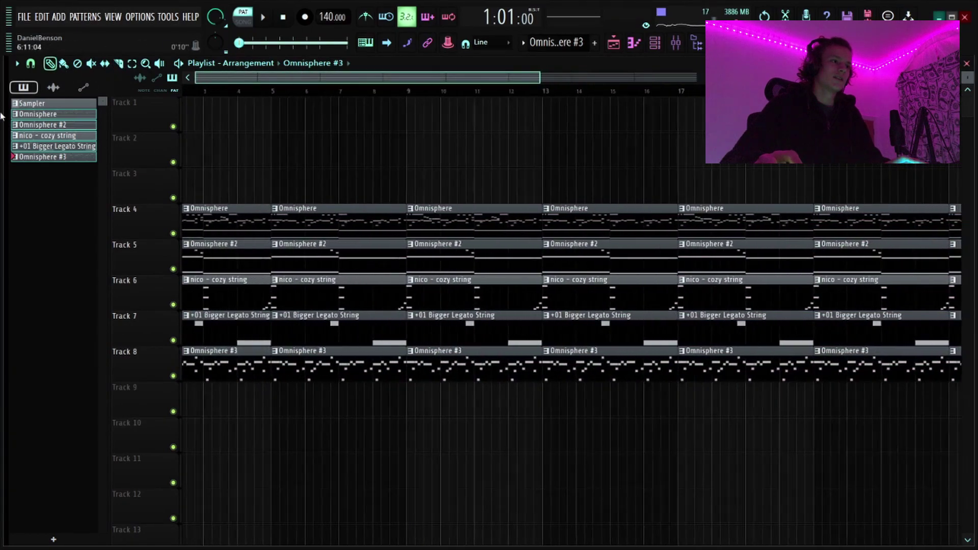
{"action": "scroll", "coordinate": [336, 90], "scroll_direction": "down", "scroll_amount": 4}
Select and clear bars 1 to 24 in the playlist timeline, and switch playback to song mode.
{"action": "left_click_drag", "start_coordinate": [307, 93], "coordinate": [624, 121]}
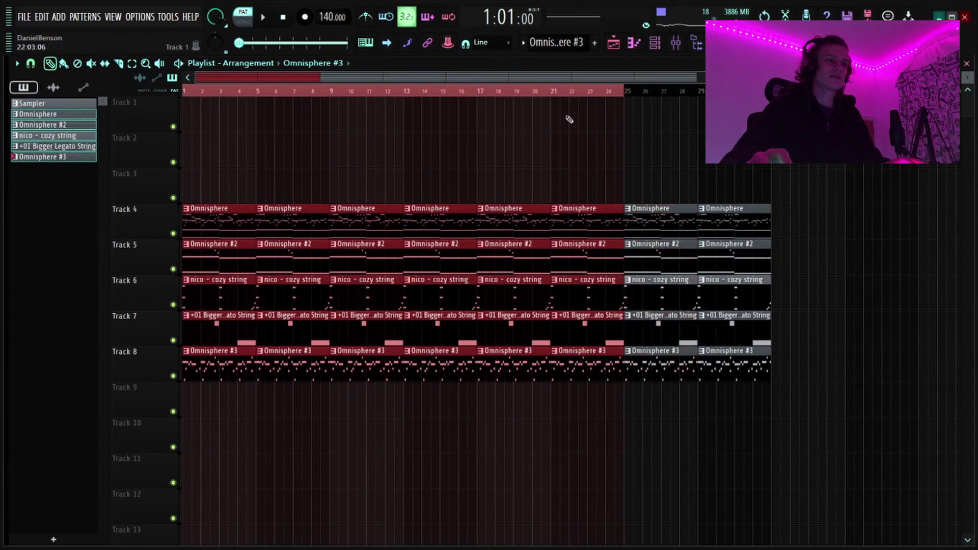
{"action": "left_click", "coordinate": [330, 93]}
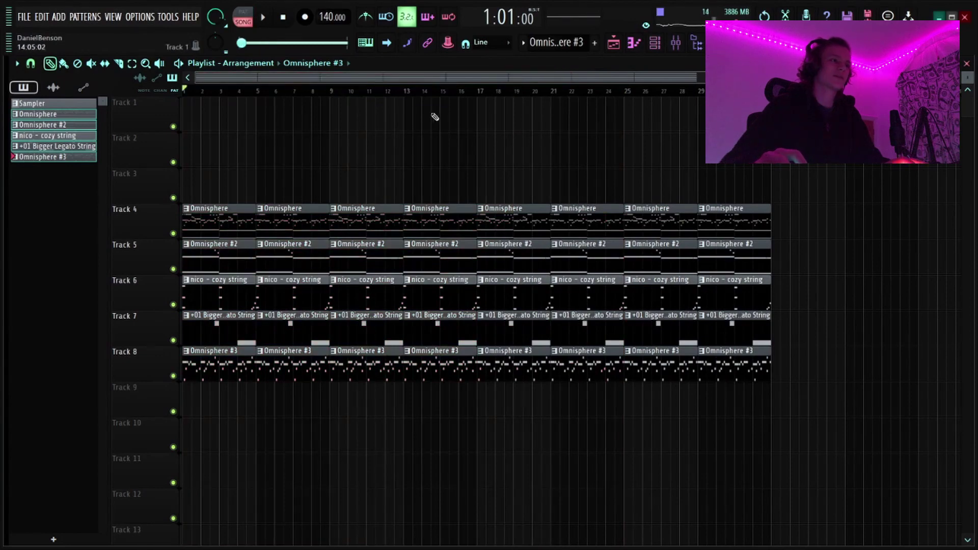
{"action": "scroll", "coordinate": [267, 92], "scroll_direction": "up", "scroll_amount": 4}
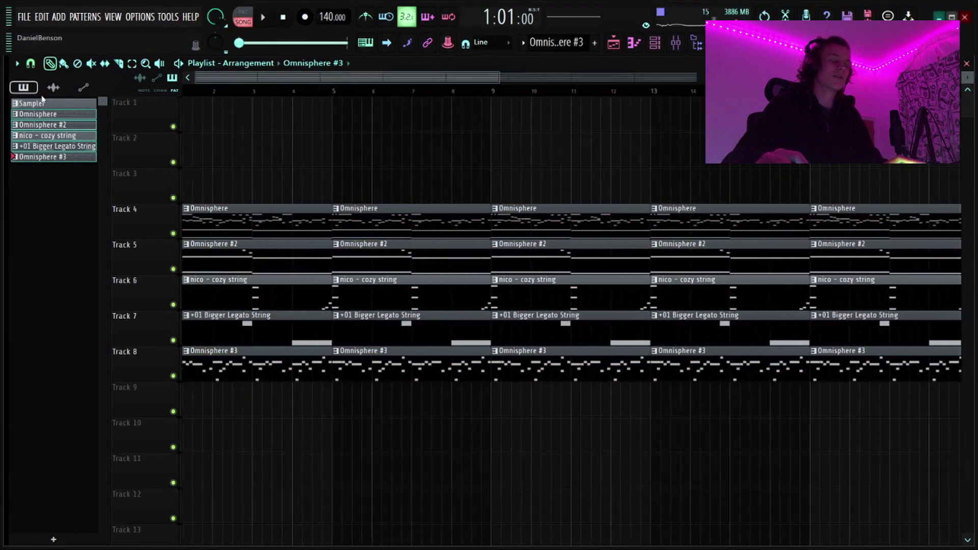
{"action": "scroll", "coordinate": [407, 214], "scroll_direction": "up", "scroll_amount": 2}
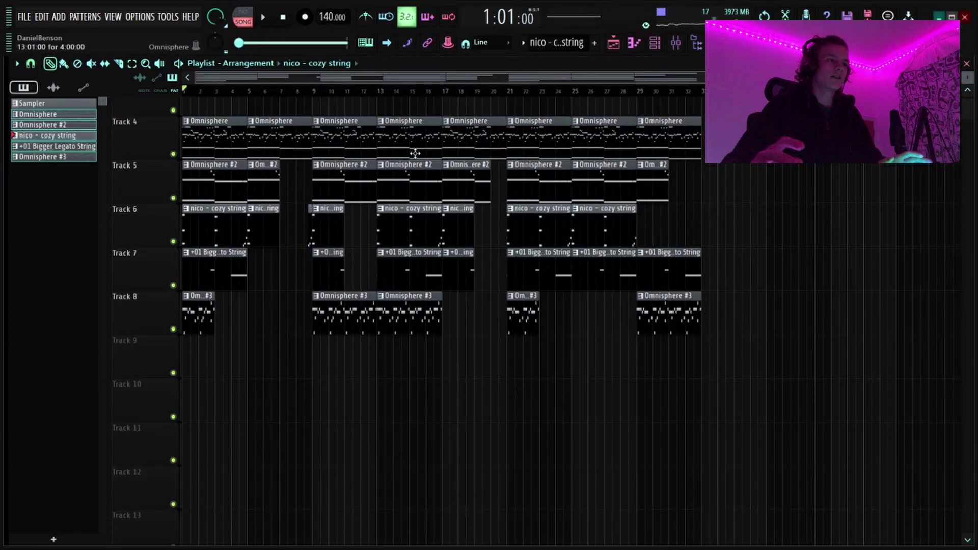
Examine how the clips on tracks 5 to 8 are thinned out across the first bars of the arrangement.
{"action": "scroll", "coordinate": [284, 94], "scroll_direction": "up", "scroll_amount": 2}
{"action": "scroll", "coordinate": [285, 94], "scroll_direction": "up", "scroll_amount": 1}
{"action": "left_click_drag", "start_coordinate": [277, 78], "coordinate": [125, 121]}
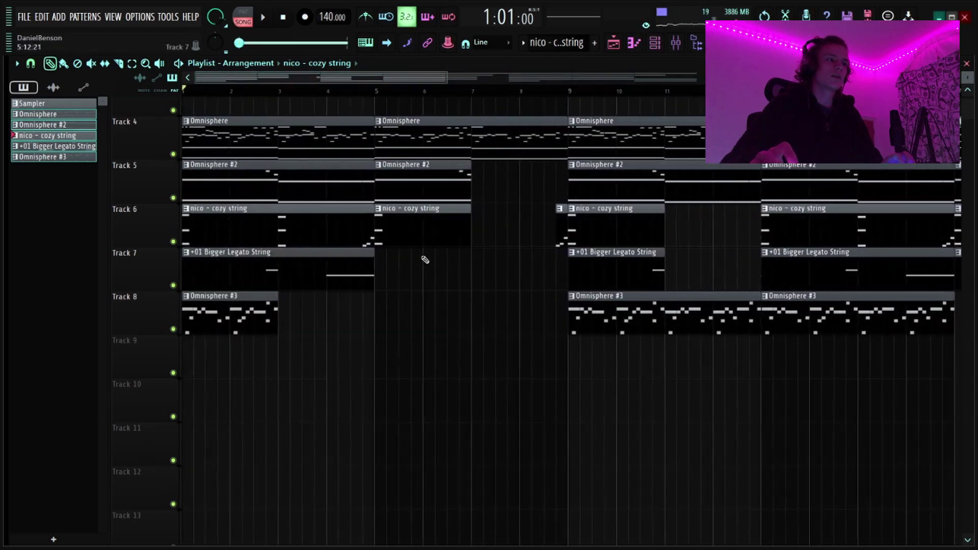
{"action": "left_click", "coordinate": [476, 266]}
{"action": "right_click", "coordinate": [490, 287]}
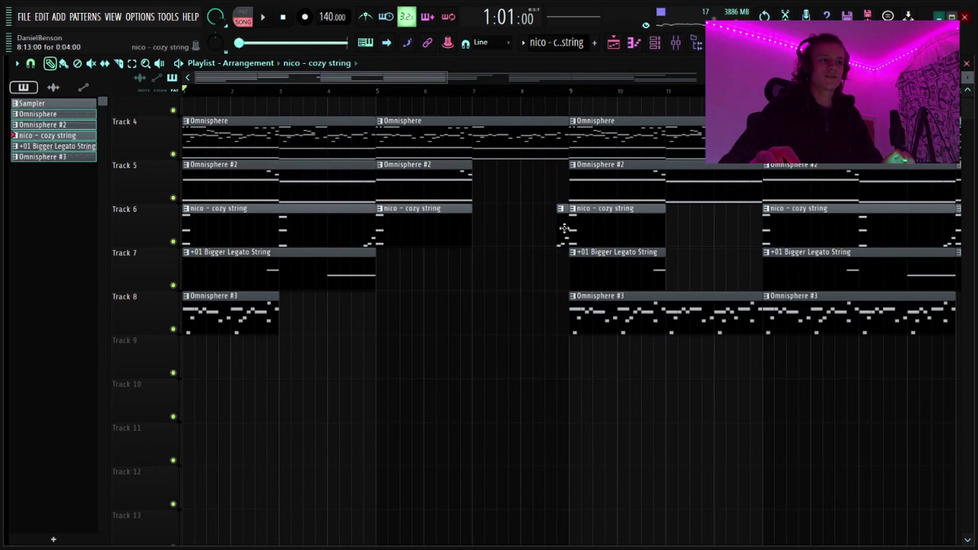
{"action": "scroll", "coordinate": [484, 93], "scroll_direction": "down", "scroll_amount": 3}
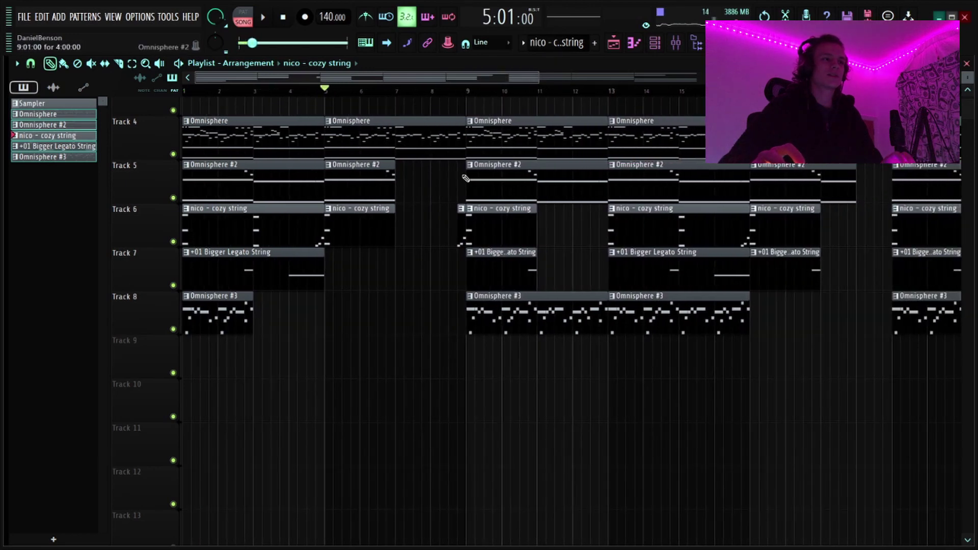
Play the arrangement from bar 5 past bar 9 to check the transition back to the fuller layers.
{"action": "left_click_drag", "start_coordinate": [469, 96], "coordinate": [751, 97]}
{"action": "left_click_drag", "start_coordinate": [495, 92], "coordinate": [325, 122]}
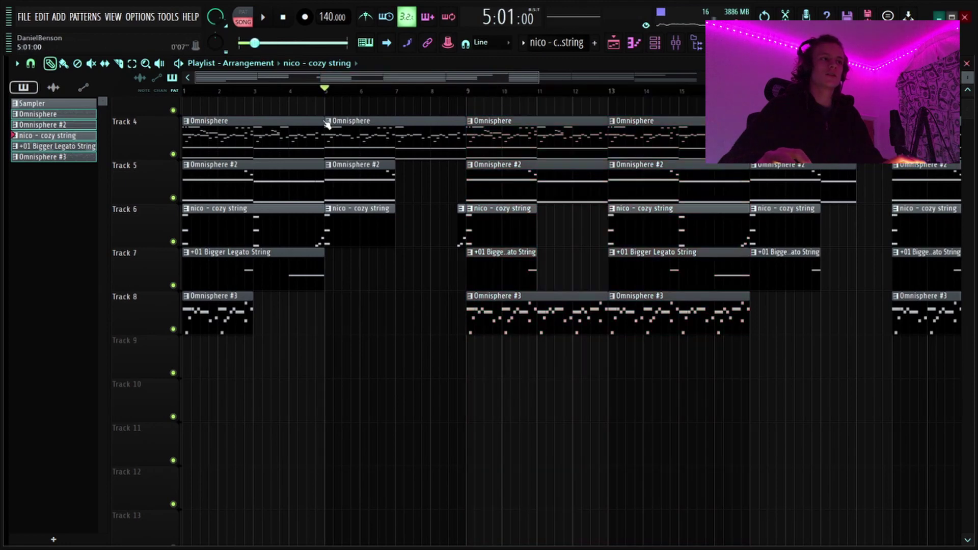
{"action": "key", "text": "space"}
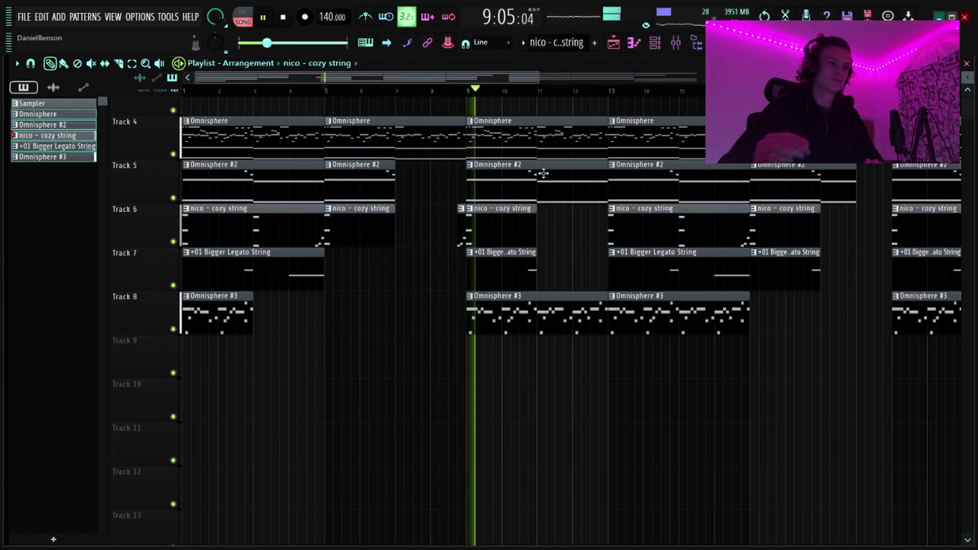
{"action": "key", "text": "space"}
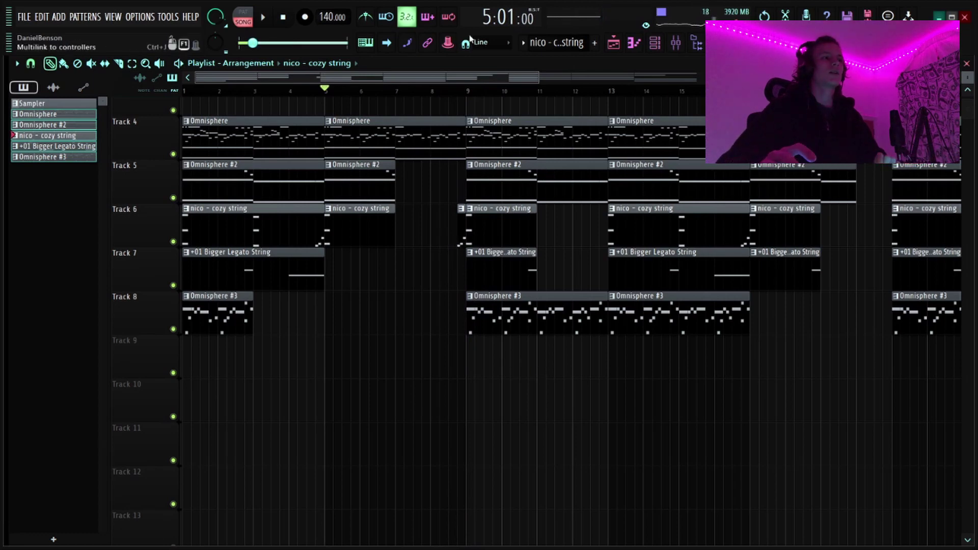
Return to the start of the song and place two copies of the full eight-bar block on tracks 4 to 8 at bars 37 and 49.
{"action": "scroll", "coordinate": [355, 89], "scroll_direction": "down", "scroll_amount": 4}
{"action": "left_click", "coordinate": [185, 90]}
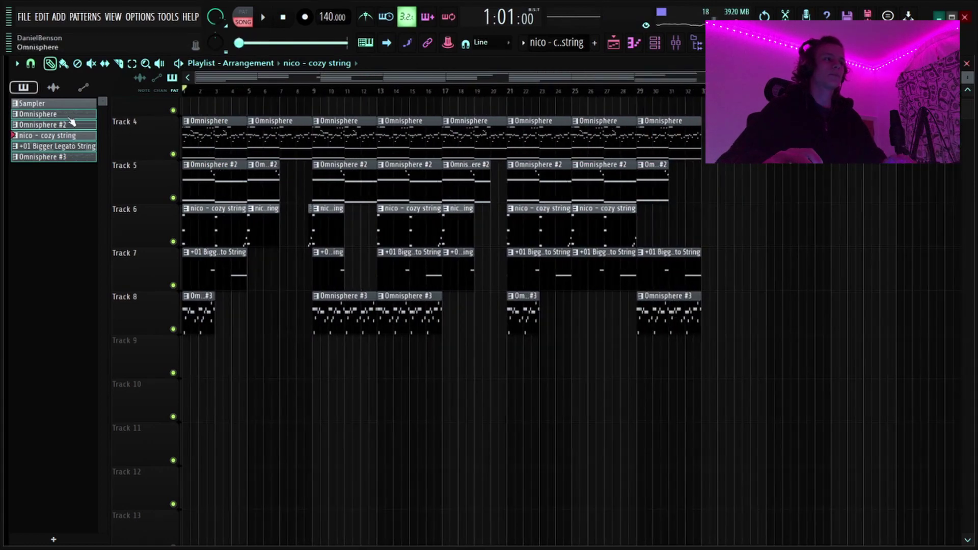
{"action": "left_click_drag", "start_coordinate": [196, 115], "coordinate": [769, 259]}
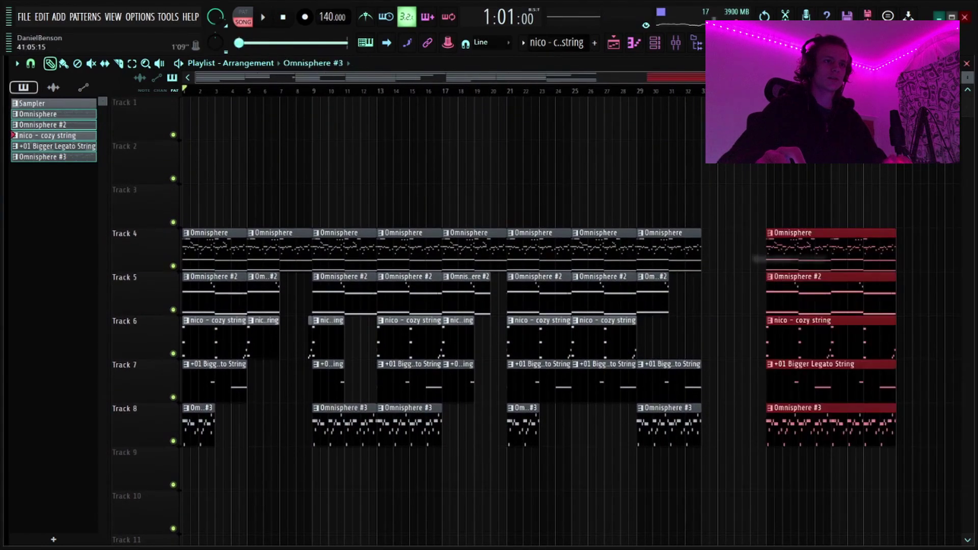
{"action": "scroll", "coordinate": [686, 95], "scroll_direction": "down", "scroll_amount": 1}
{"action": "scroll", "coordinate": [686, 94], "scroll_direction": "down", "scroll_amount": 1}
{"action": "scroll", "coordinate": [726, 189], "scroll_direction": "down", "scroll_amount": 1}
{"action": "mouse_move", "coordinate": [718, 204]}
{"action": "left_mouse_down"}
{"action": "mouse_move", "coordinate": [878, 220]}
{"action": "mouse_move", "coordinate": [855, 216]}
{"action": "left_mouse_up"}
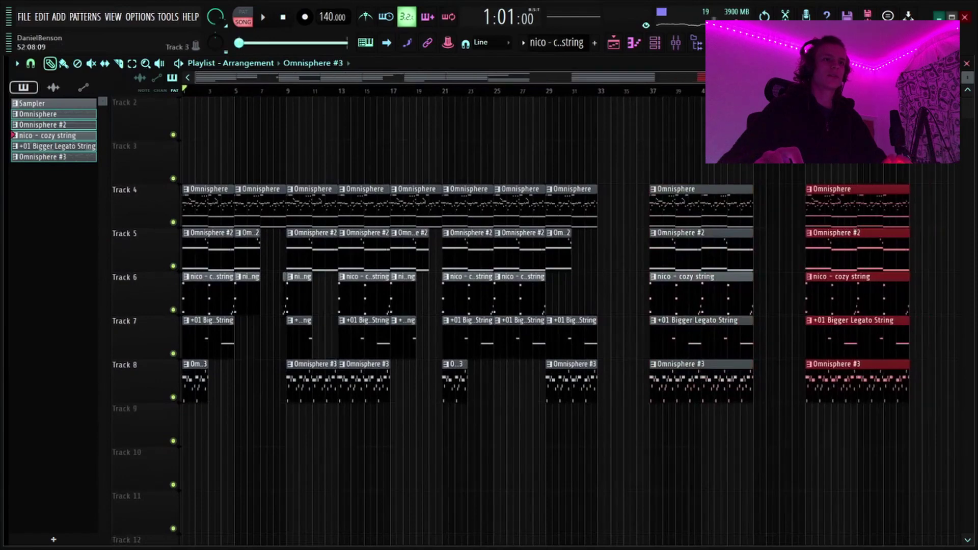
Place three more copies of the full eight-bar block at bars 61, 73 and 85, leaving four empty bars between copies.
{"action": "scroll", "coordinate": [793, 92], "scroll_direction": "down", "scroll_amount": 1}
{"action": "scroll", "coordinate": [728, 91], "scroll_direction": "down", "scroll_amount": 1}
{"action": "scroll", "coordinate": [736, 184], "scroll_direction": "down", "scroll_amount": 1}
{"action": "left_click_drag", "start_coordinate": [737, 183], "coordinate": [864, 180]}
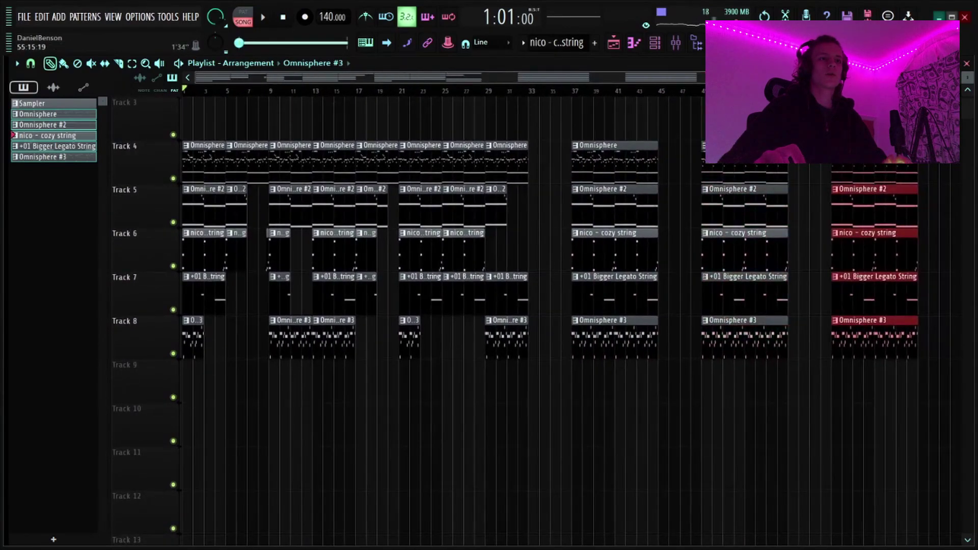
{"action": "scroll", "coordinate": [817, 91], "scroll_direction": "down", "scroll_amount": 1}
{"action": "scroll", "coordinate": [818, 92], "scroll_direction": "right", "scroll_amount": 3}
{"action": "scroll", "coordinate": [818, 92], "scroll_direction": "down", "scroll_amount": 1}
{"action": "left_click_drag", "start_coordinate": [804, 175], "coordinate": [904, 170]}
{"action": "scroll", "coordinate": [698, 94], "scroll_direction": "down", "scroll_amount": 1}
{"action": "left_click_drag", "start_coordinate": [792, 177], "coordinate": [908, 166]}
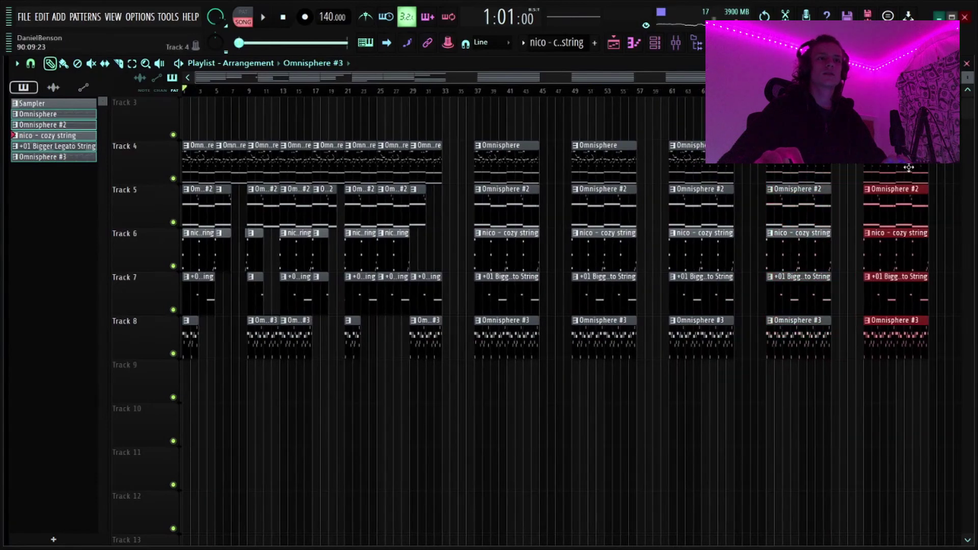
Delete surplus clips so the copies from bar 37 onward each contain one instrument, stepping down from track 4 to track 8.
{"action": "right_click", "coordinate": [896, 170]}
{"action": "right_click", "coordinate": [702, 175]}
{"action": "right_click", "coordinate": [631, 176]}
{"action": "right_click", "coordinate": [708, 208]}
{"action": "right_click", "coordinate": [798, 212]}
{"action": "right_click", "coordinate": [894, 214]}
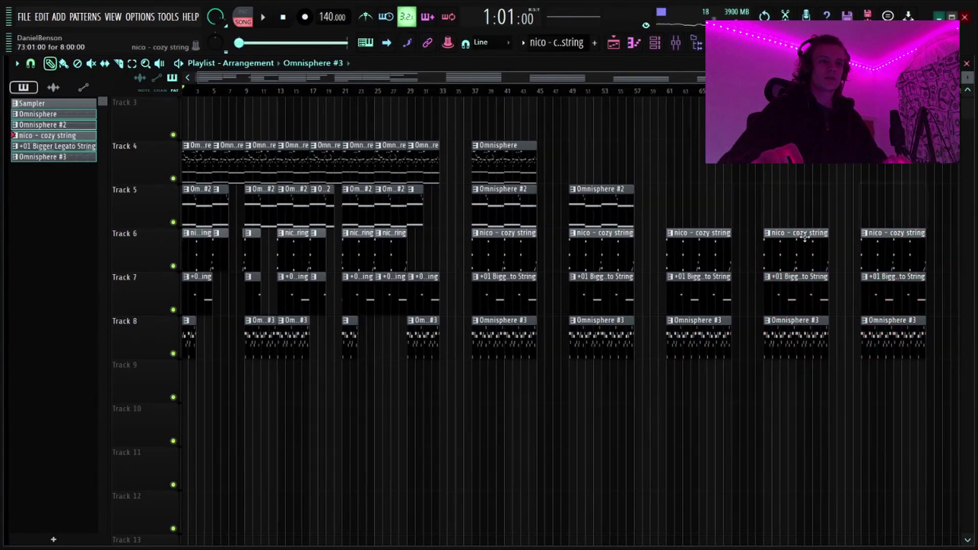
{"action": "right_click", "coordinate": [814, 235]}
{"action": "right_click", "coordinate": [895, 250]}
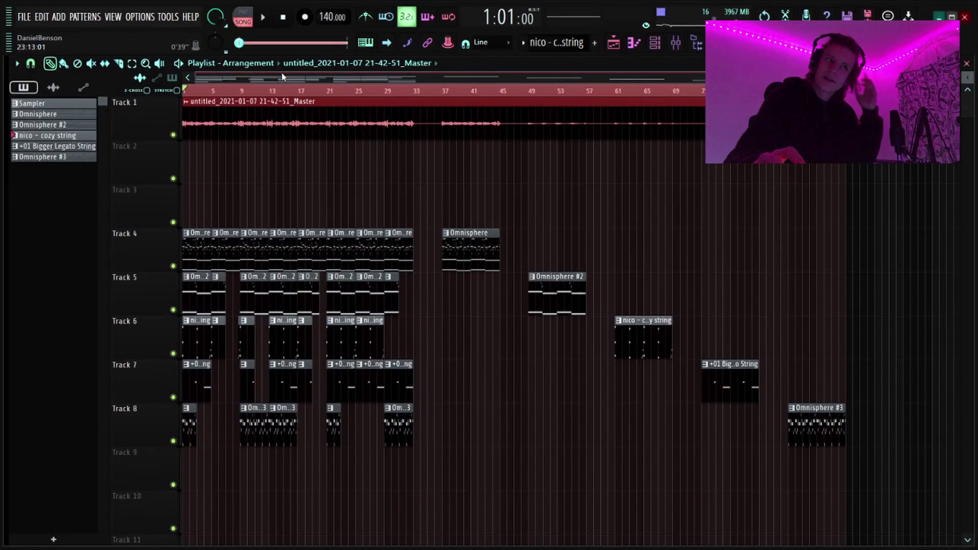
Set the time-stretching mode of the rendered master audio clip on track 1 to Auto and briefly test its playback.
{"action": "double_click", "coordinate": [246, 120]}
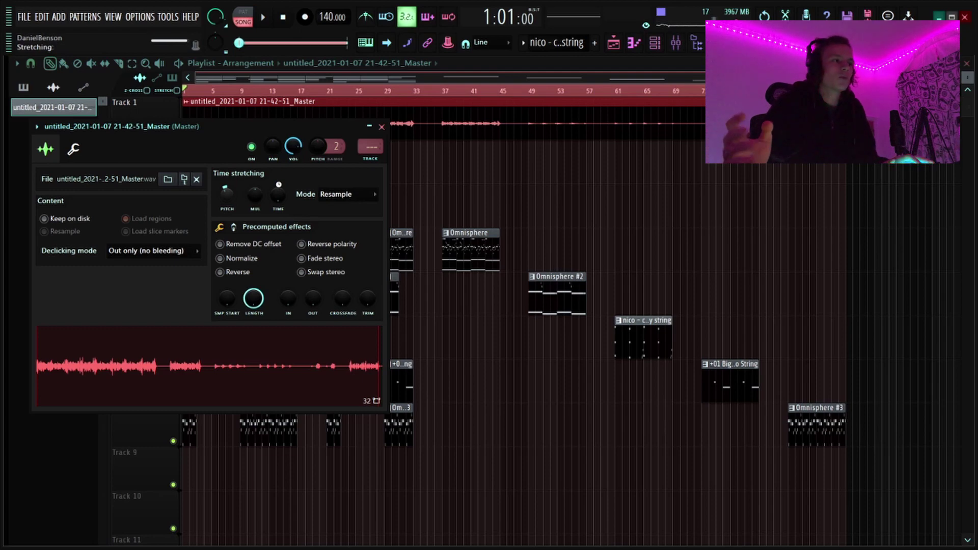
{"action": "key", "text": "space"}
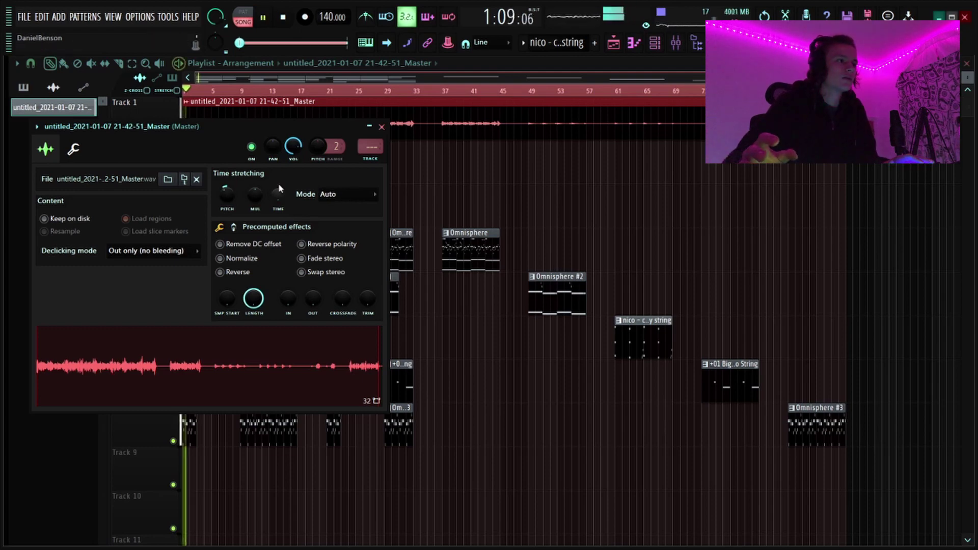
{"action": "key", "text": "space"}
{"action": "left_click", "coordinate": [381, 127]}
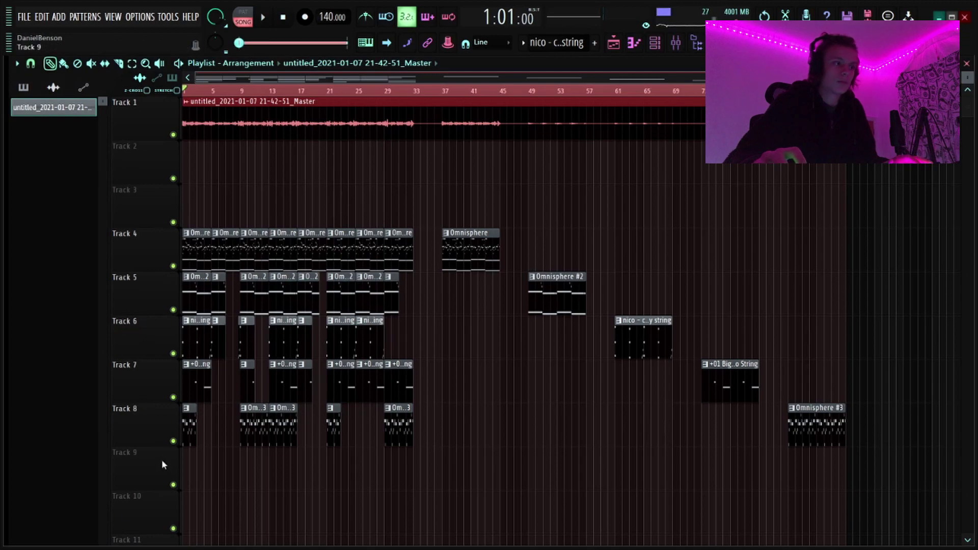
Solo track 1 with the rendered master clip and play it from the beginning of the song.
{"action": "right_click", "coordinate": [167, 136]}
{"action": "left_click", "coordinate": [152, 132]}
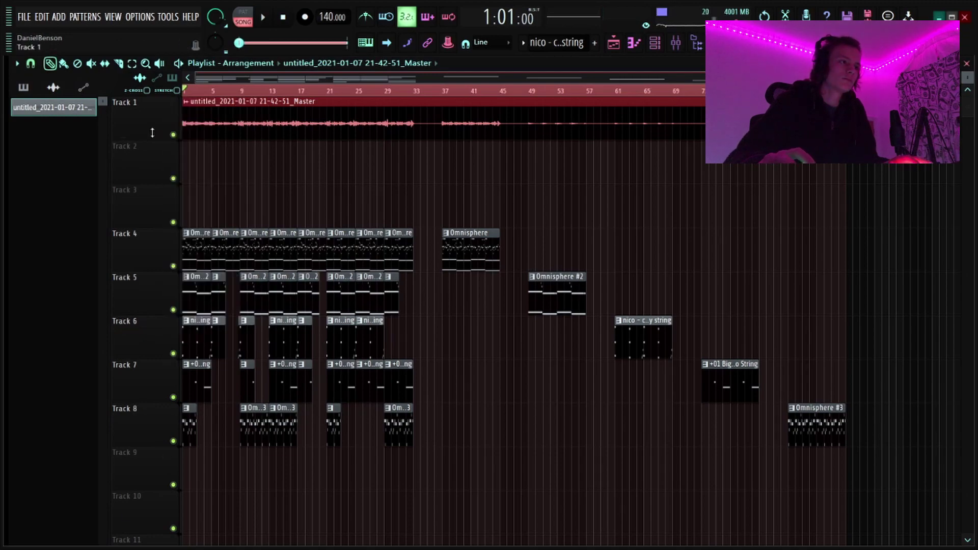
{"action": "right_click", "coordinate": [173, 135]}
{"action": "key", "text": "space"}
{"action": "scroll", "coordinate": [199, 95], "scroll_direction": "up", "scroll_amount": 4}
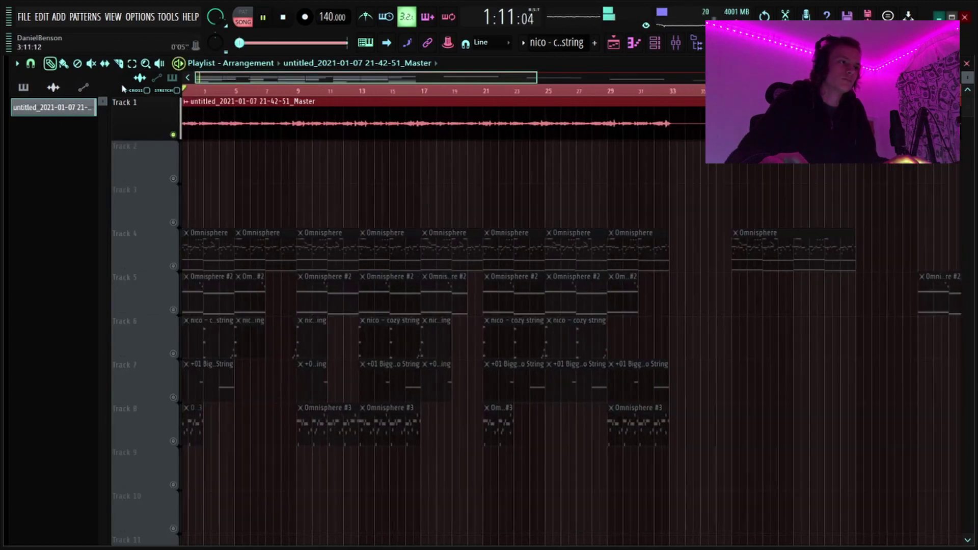
{"action": "scroll", "coordinate": [264, 94], "scroll_direction": "down", "scroll_amount": 4}
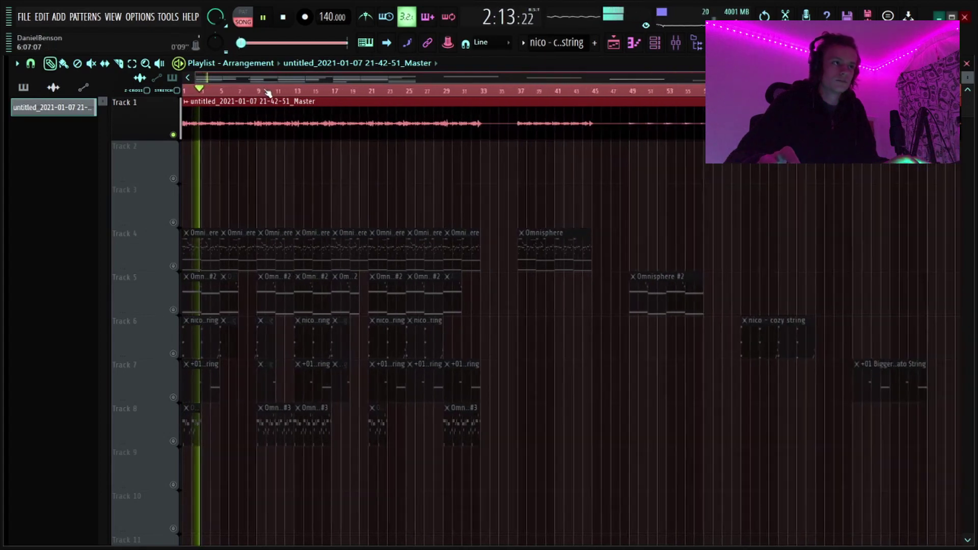
{"action": "scroll", "coordinate": [267, 91], "scroll_direction": "down", "scroll_amount": 4}
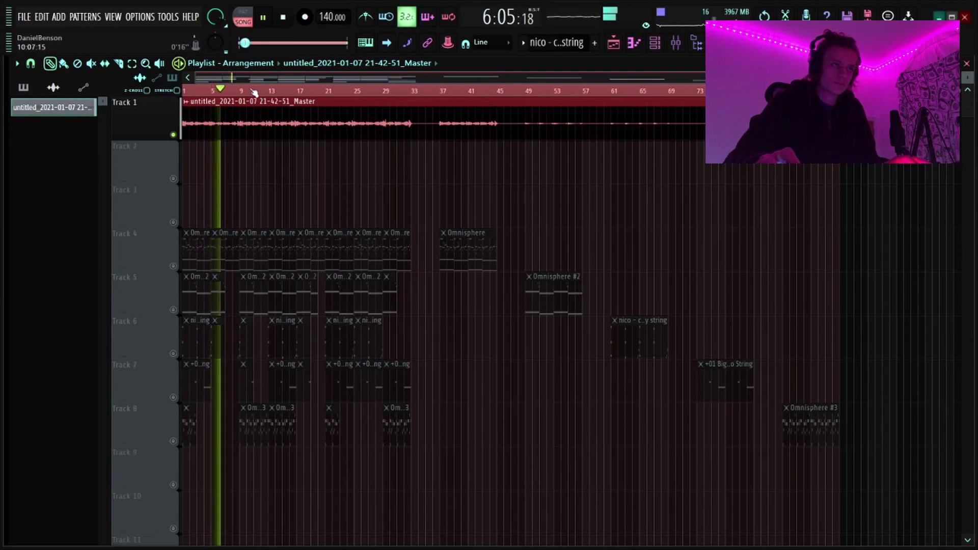
Toggle the first effect slot on the Master mixer track and return to the playlist.
{"action": "left_click", "coordinate": [675, 43]}
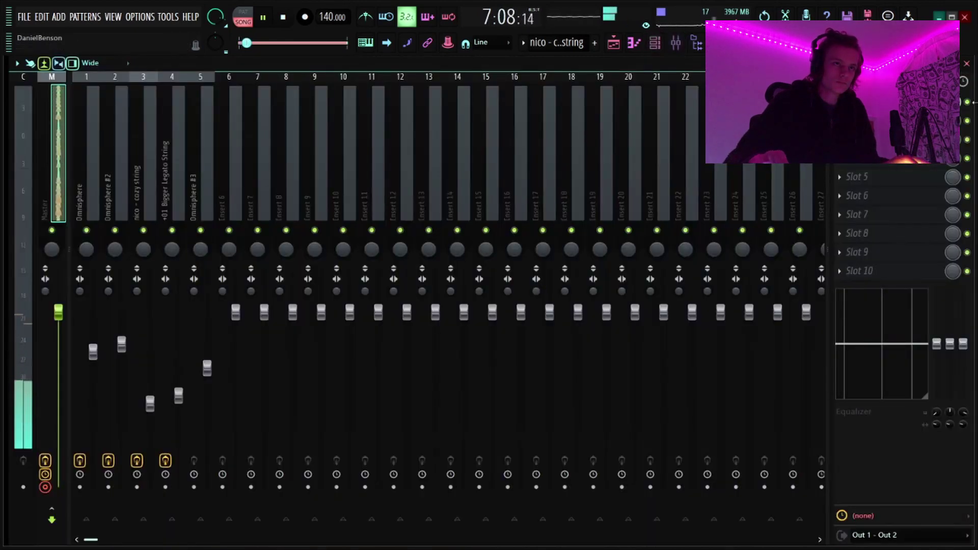
{"action": "left_click", "coordinate": [967, 102]}
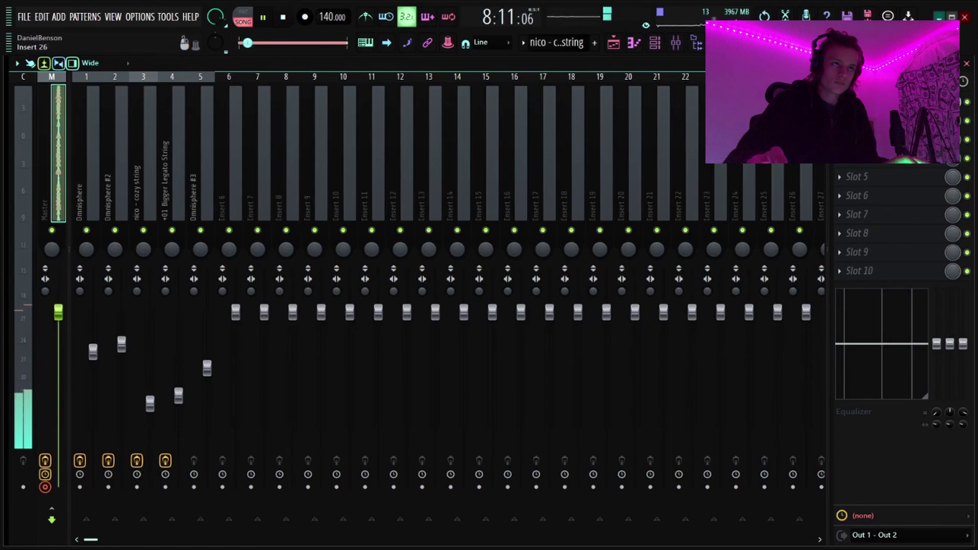
{"action": "left_click", "coordinate": [676, 43]}
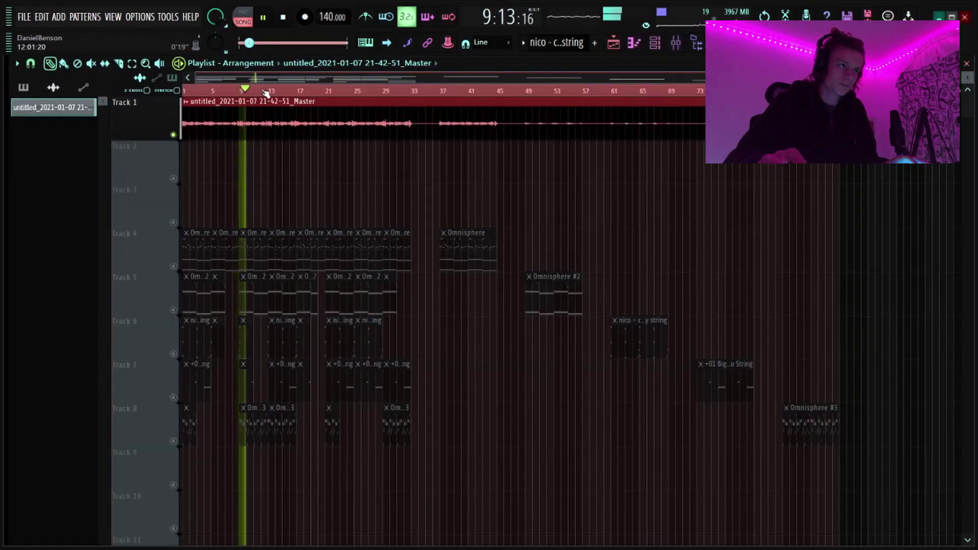
Stop playback, clear the timeline selection and unmute track 2 alongside the rendered clip.
{"action": "scroll", "coordinate": [266, 93], "scroll_direction": "up", "scroll_amount": 4}
{"action": "left_click", "coordinate": [293, 65]}
{"action": "left_click", "coordinate": [262, 80]}
{"action": "left_click_drag", "start_coordinate": [262, 79], "coordinate": [223, 80]}
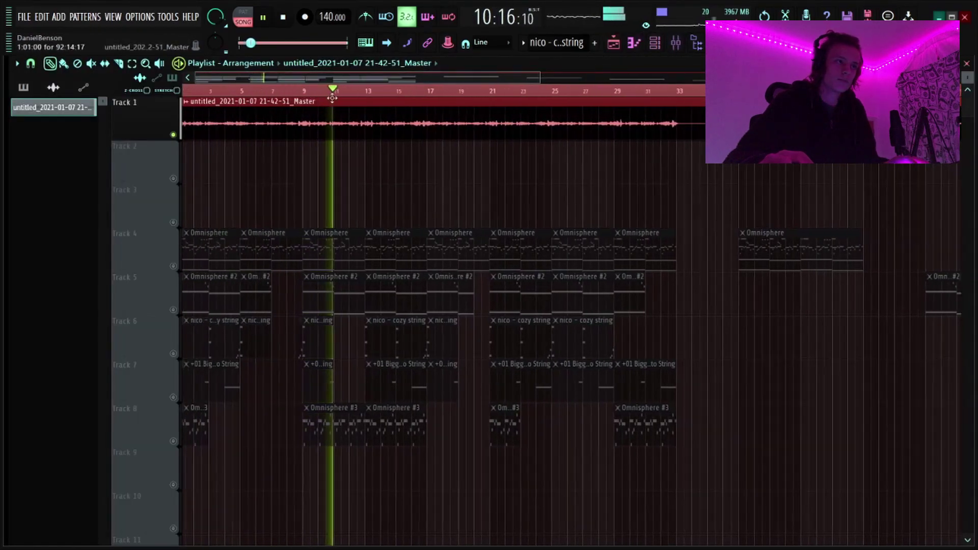
{"action": "key", "text": "space"}
{"action": "left_click", "coordinate": [291, 91]}
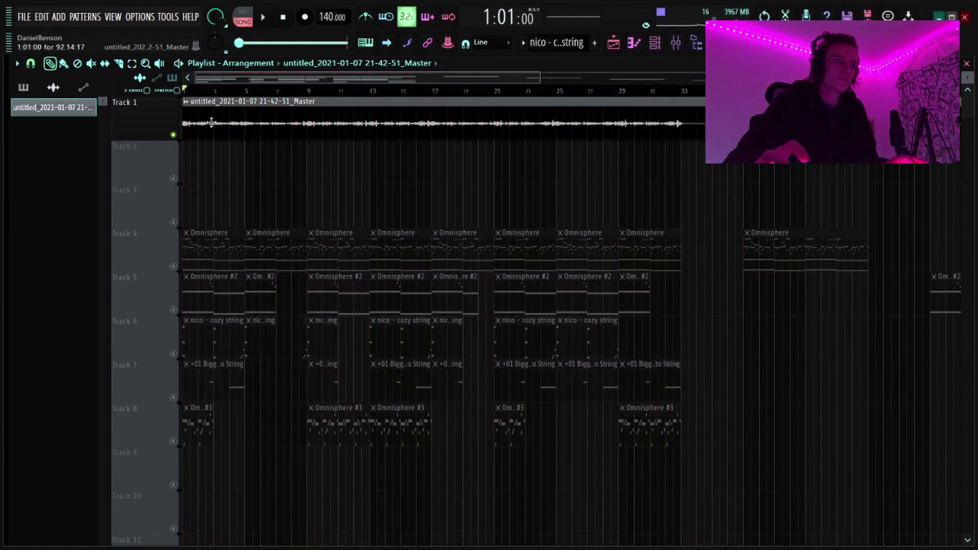
{"action": "left_click", "coordinate": [174, 179]}
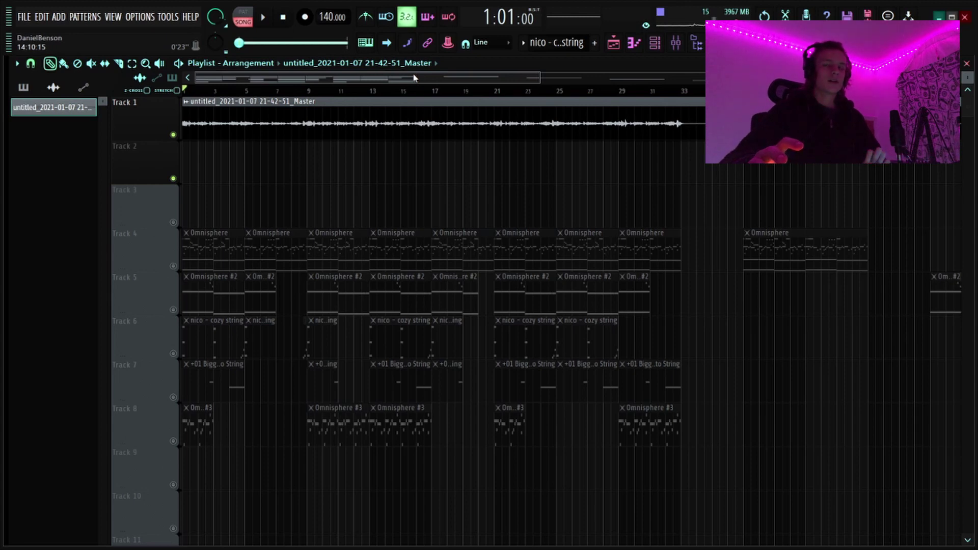
Reveal the sample browser and expand the Accents folder of the one-shot kit inside My OneShots.
{"action": "left_click_drag", "start_coordinate": [21, 260], "coordinate": [143, 263]}
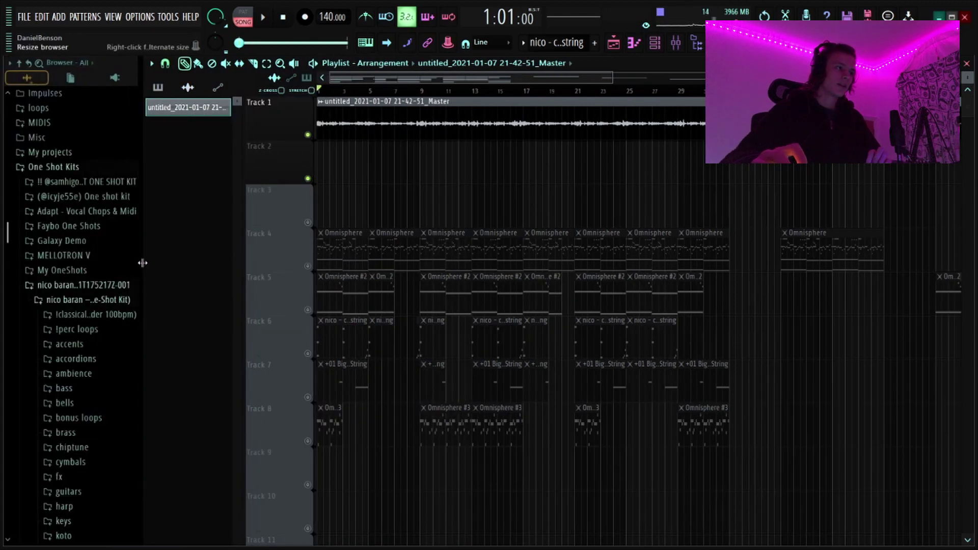
{"action": "scroll", "coordinate": [69, 275], "scroll_direction": "down", "scroll_amount": 4}
{"action": "scroll", "coordinate": [71, 239], "scroll_direction": "up", "scroll_amount": 4}
{"action": "left_click", "coordinate": [71, 298]}
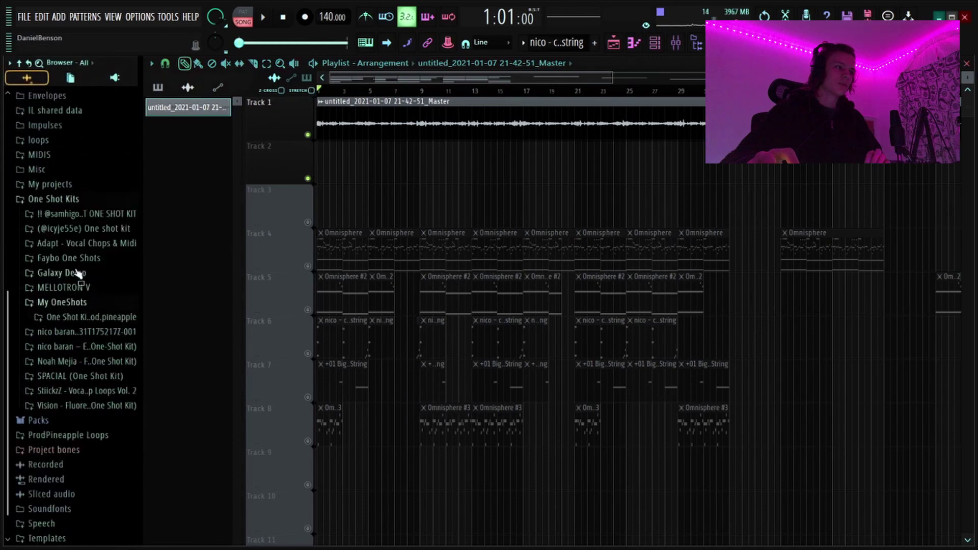
{"action": "left_click", "coordinate": [75, 317]}
{"action": "left_click", "coordinate": [76, 347]}
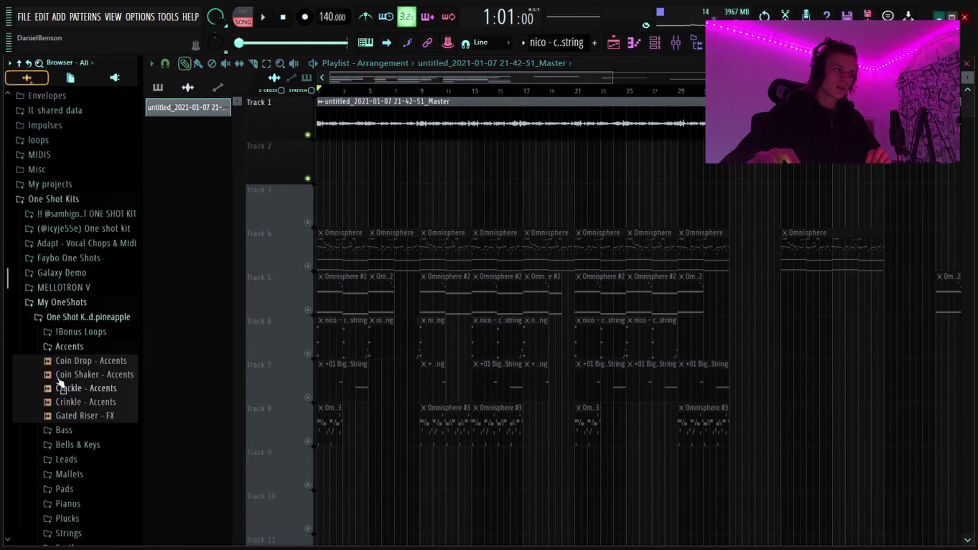
Preview the Crackle - Accents and Crinkle - Accents samples.
{"action": "scroll", "coordinate": [76, 387], "scroll_direction": "down", "scroll_amount": 4}
{"action": "scroll", "coordinate": [77, 387], "scroll_direction": "up", "scroll_amount": 4}
{"action": "left_click", "coordinate": [75, 389]}
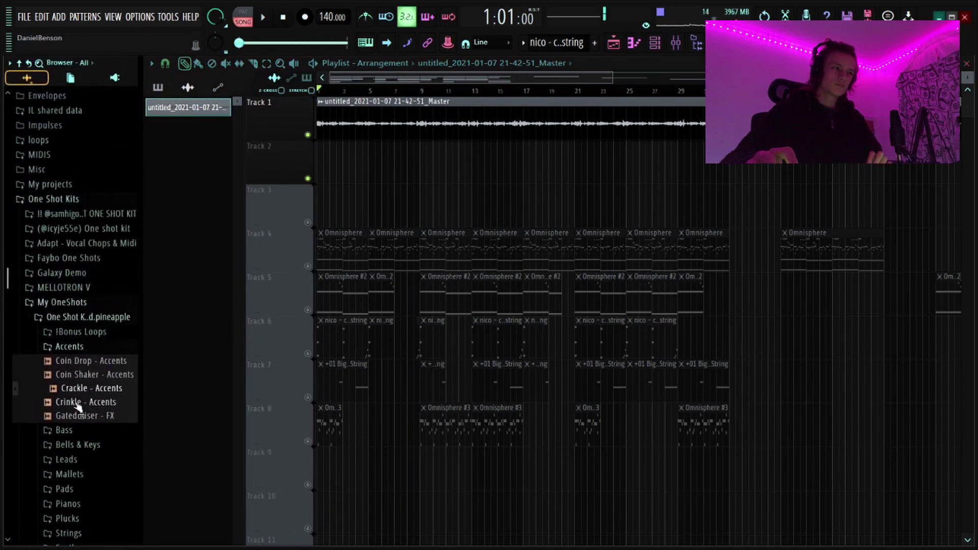
{"action": "left_click", "coordinate": [75, 403]}
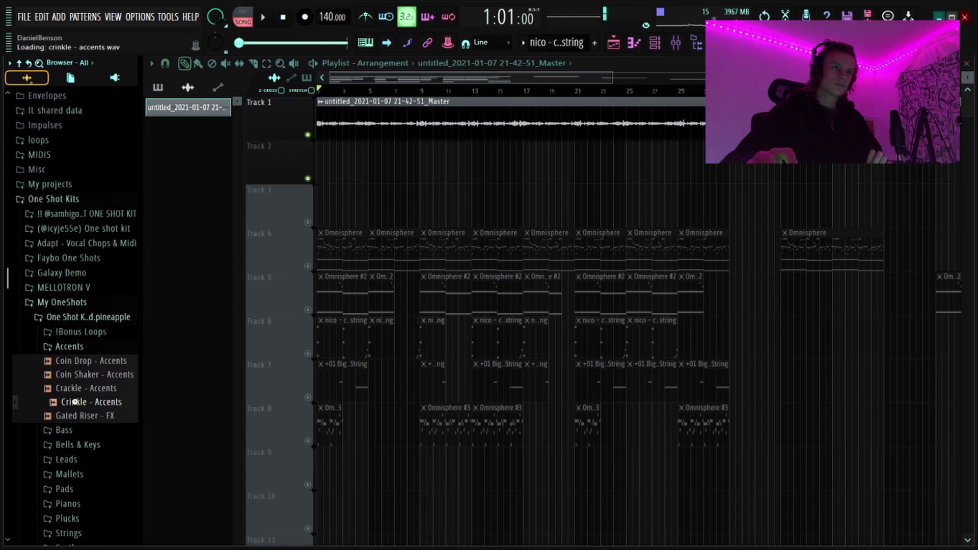
Add the Crinkle - Accents sample to track 2 at bar 1 and collapse the sample browser.
{"action": "left_click_drag", "start_coordinate": [143, 377], "coordinate": [319, 154]}
{"action": "scroll", "coordinate": [395, 96], "scroll_direction": "up", "scroll_amount": 3}
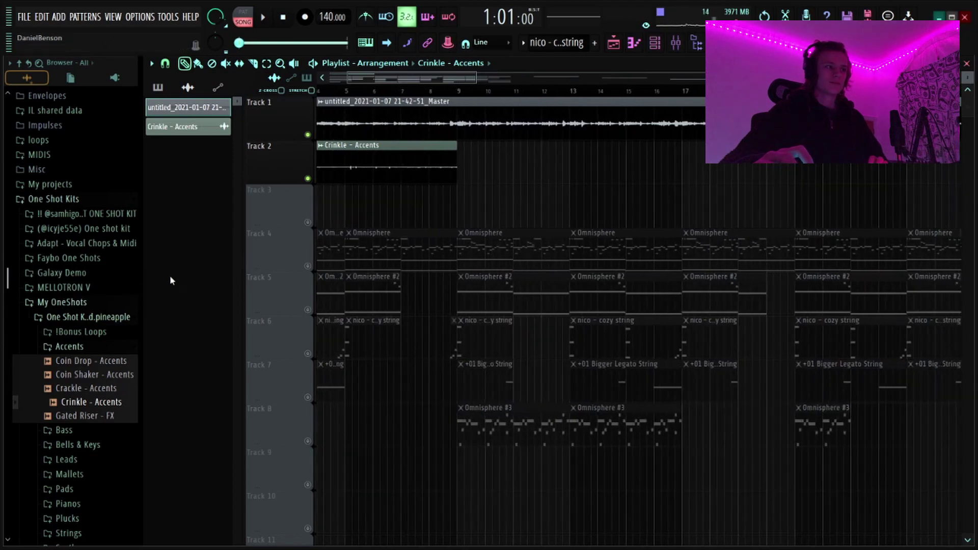
{"action": "left_click_drag", "start_coordinate": [143, 289], "coordinate": [15, 289]}
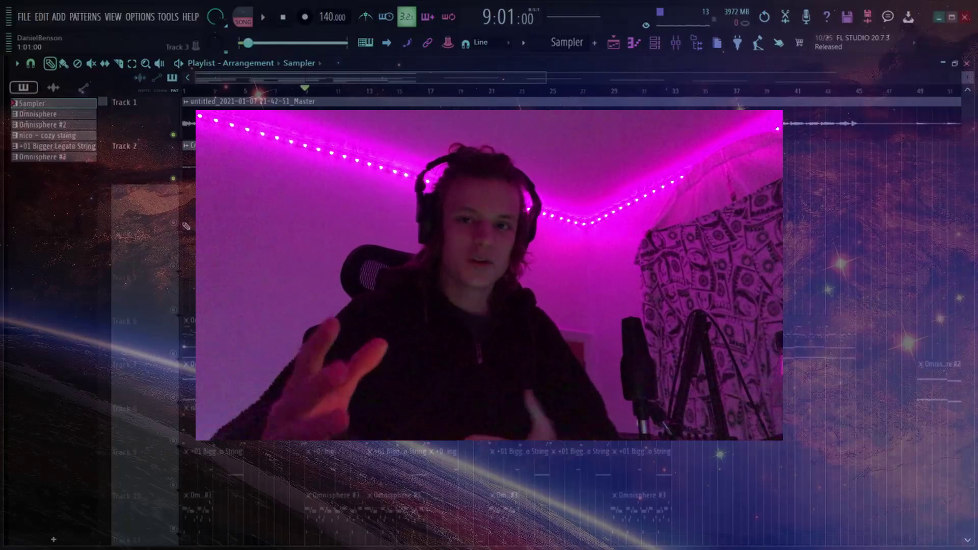